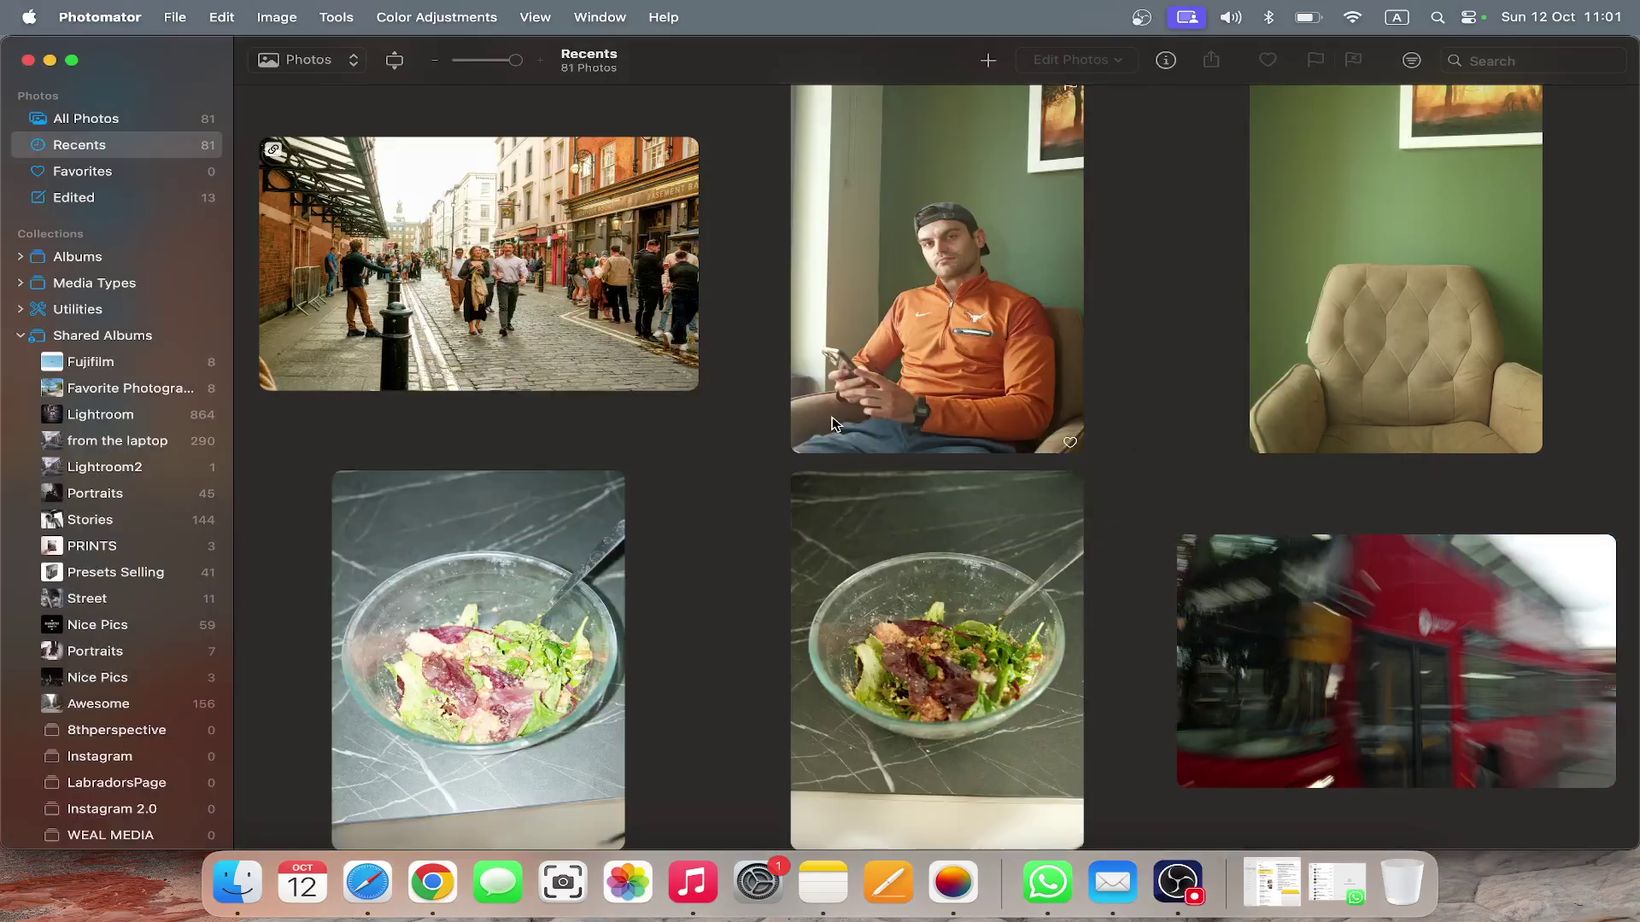
Scroll through the Recents grid to find the red double-decker bus photo DSCF8716.JPG
{"action": "scroll", "coordinate": [831, 417], "scroll_direction": "down", "scroll_amount": 15}
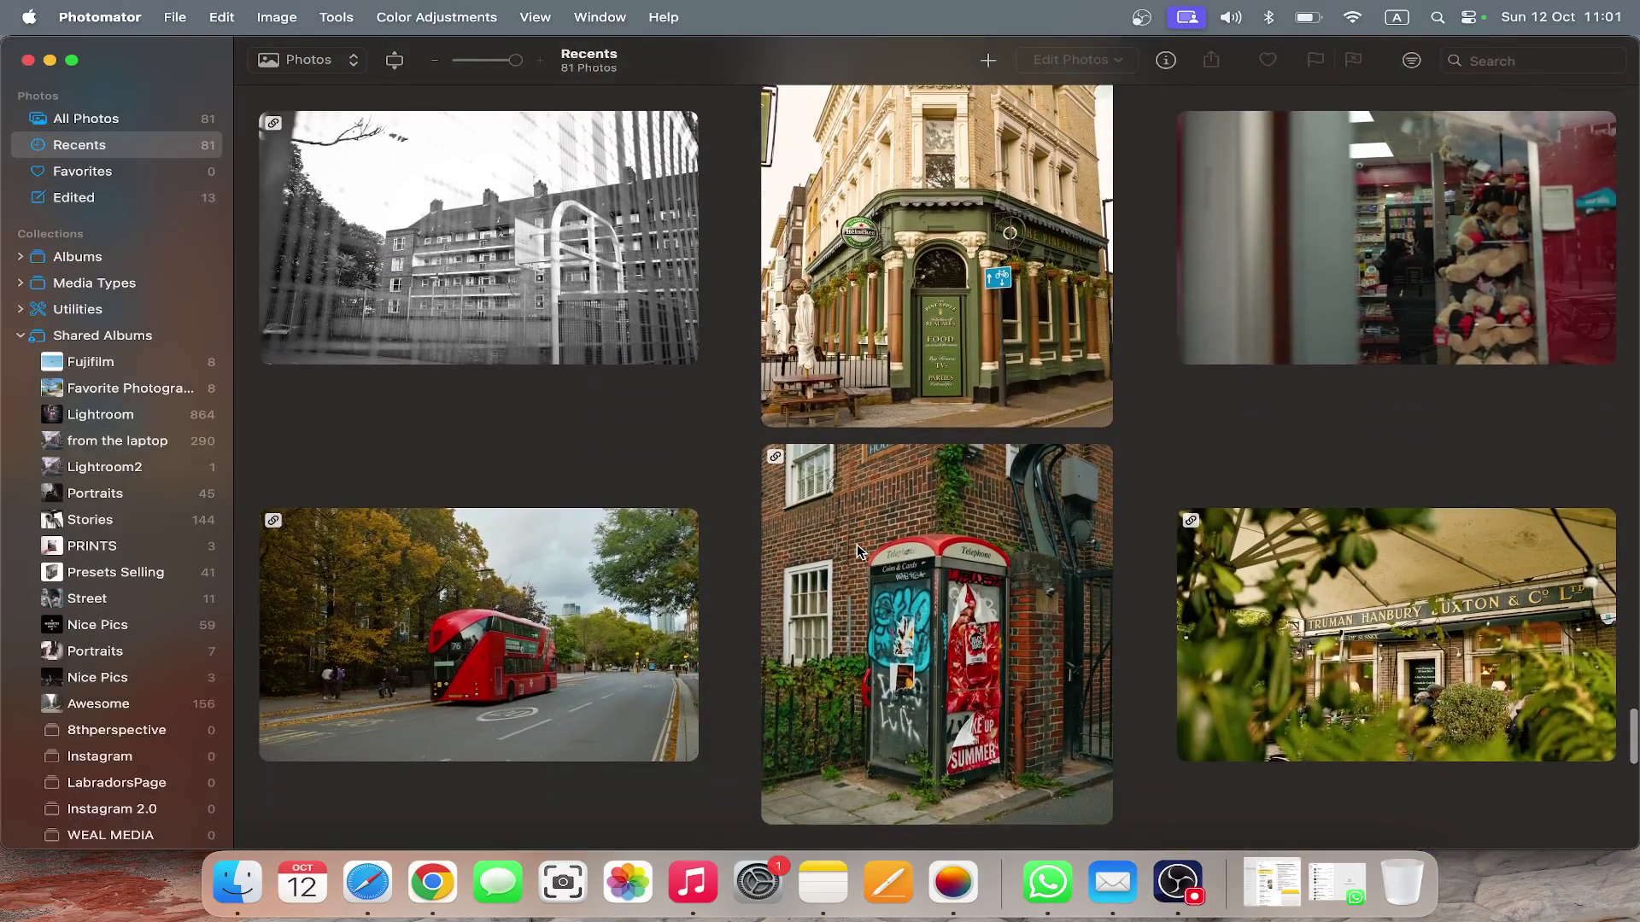
{"action": "scroll", "coordinate": [857, 545], "scroll_direction": "down", "scroll_amount": 3}
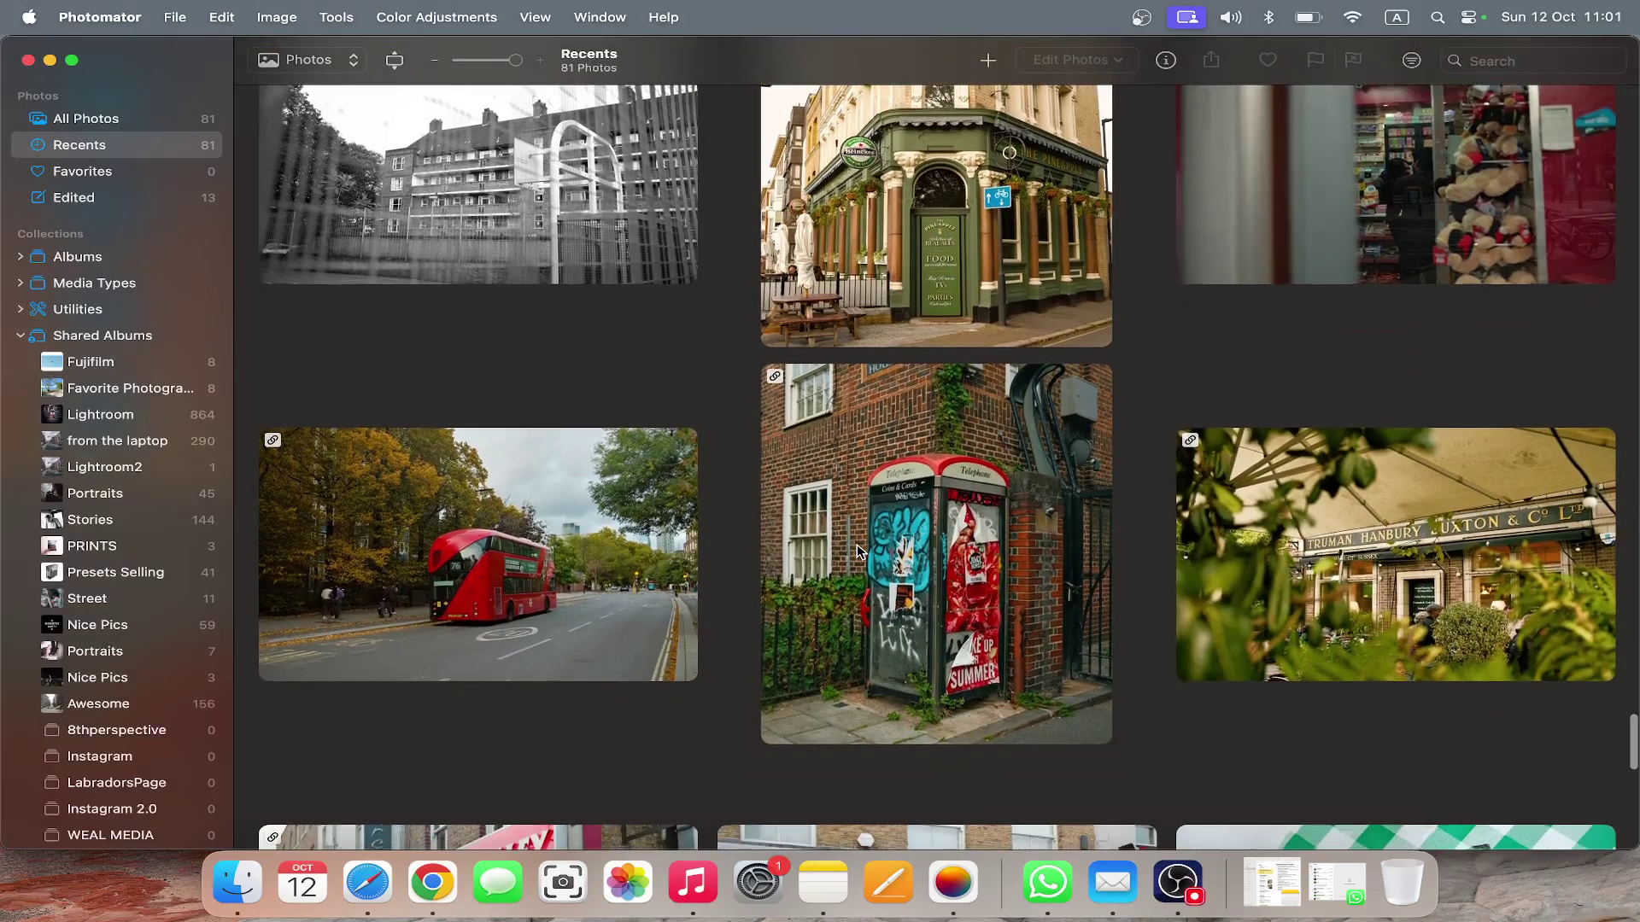
{"action": "scroll", "coordinate": [857, 545], "scroll_direction": "up", "scroll_amount": 3}
{"action": "scroll", "coordinate": [857, 545], "scroll_direction": "down", "scroll_amount": 3}
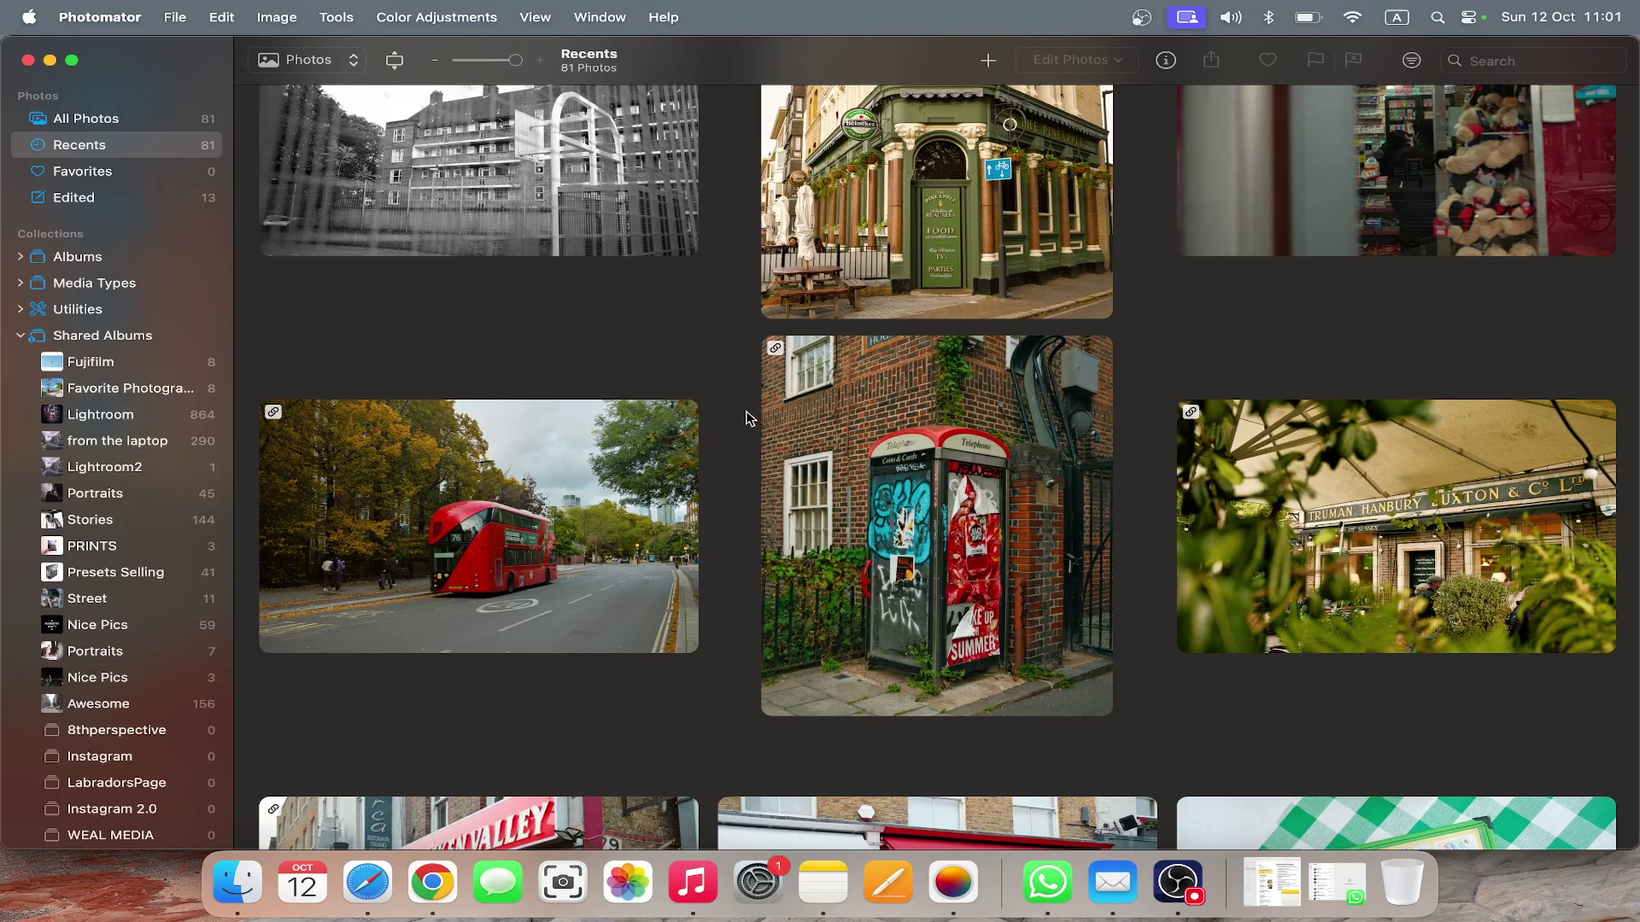
{"action": "scroll", "coordinate": [725, 454], "scroll_direction": "down", "scroll_amount": 2}
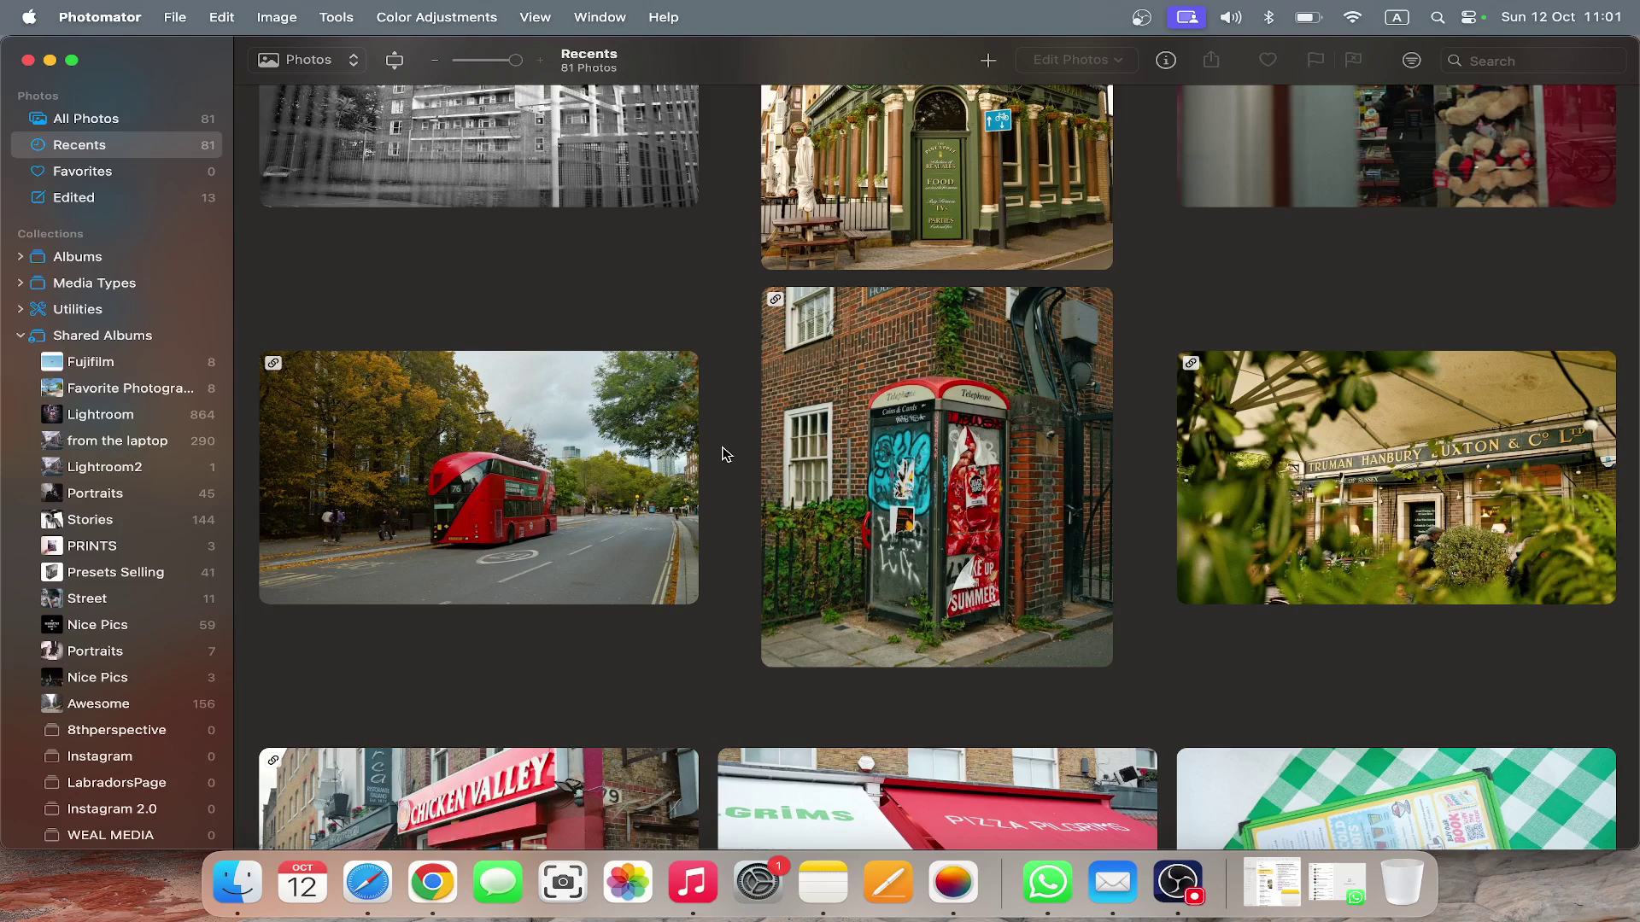
{"action": "scroll", "coordinate": [725, 454], "scroll_direction": "down", "scroll_amount": 3}
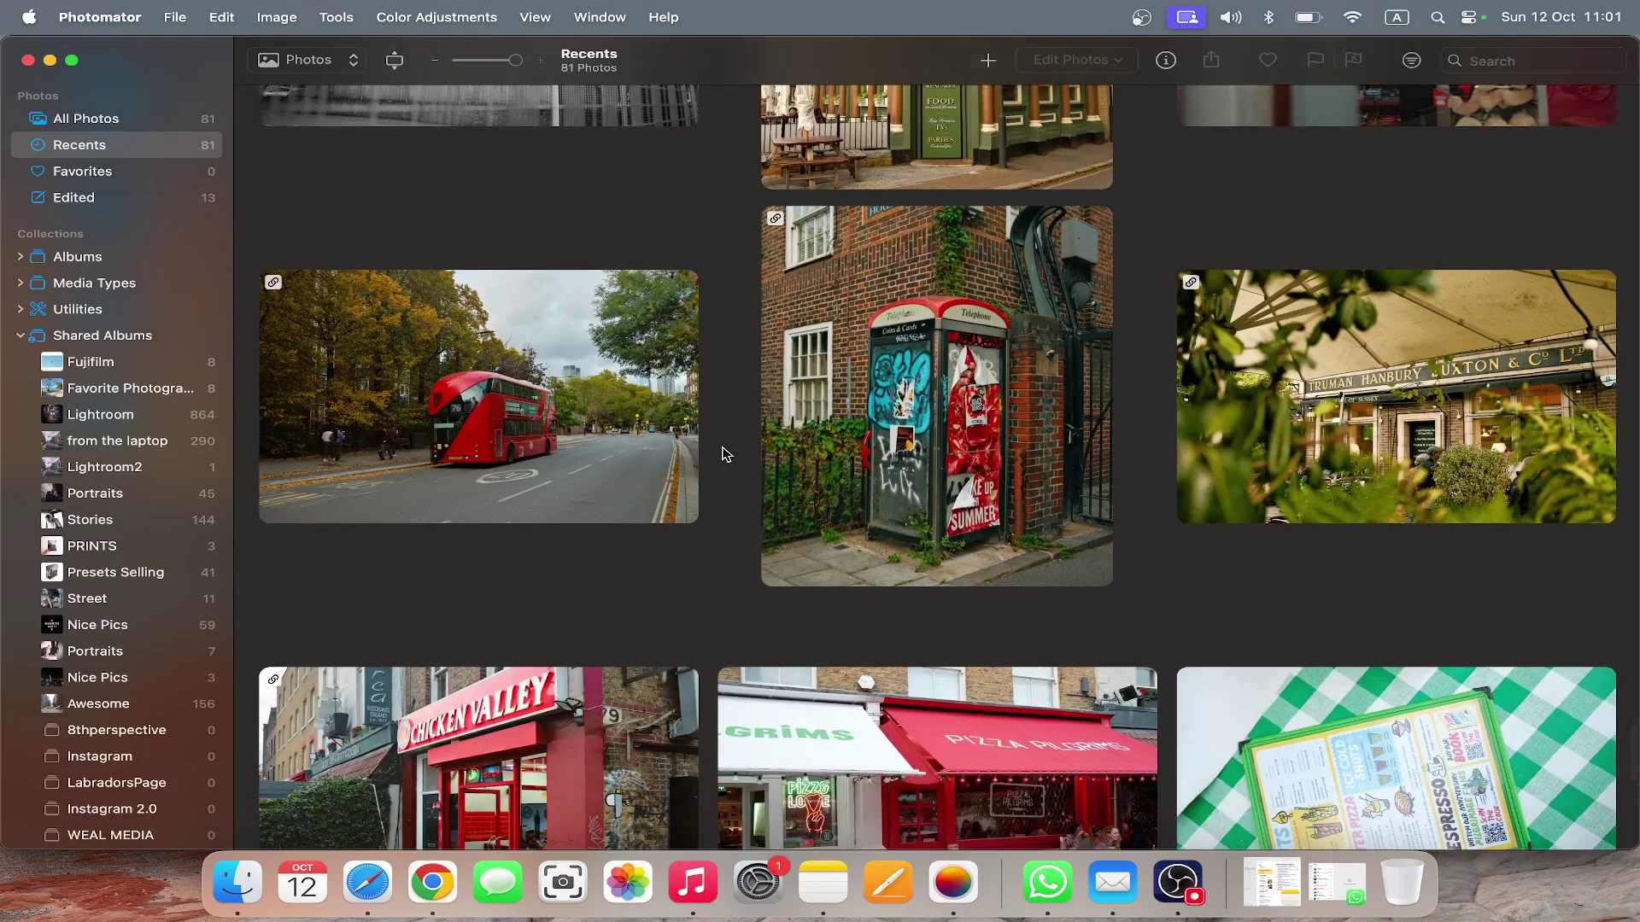
{"action": "scroll", "coordinate": [724, 455], "scroll_direction": "up", "scroll_amount": 6}
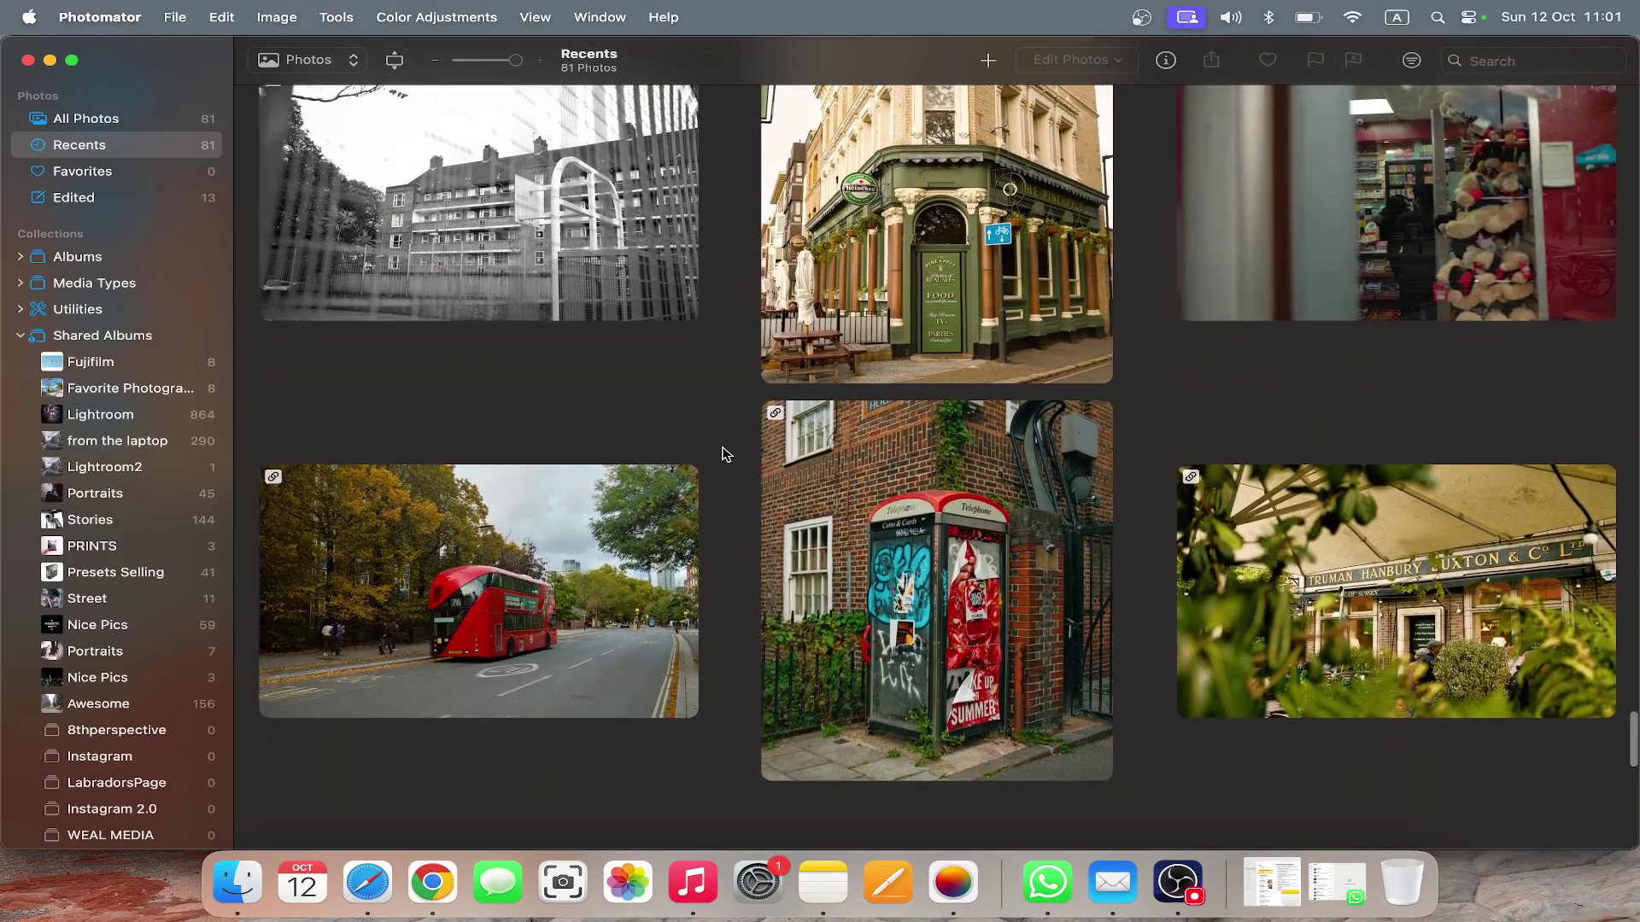
{"action": "scroll", "coordinate": [732, 471], "scroll_direction": "down", "scroll_amount": 1}
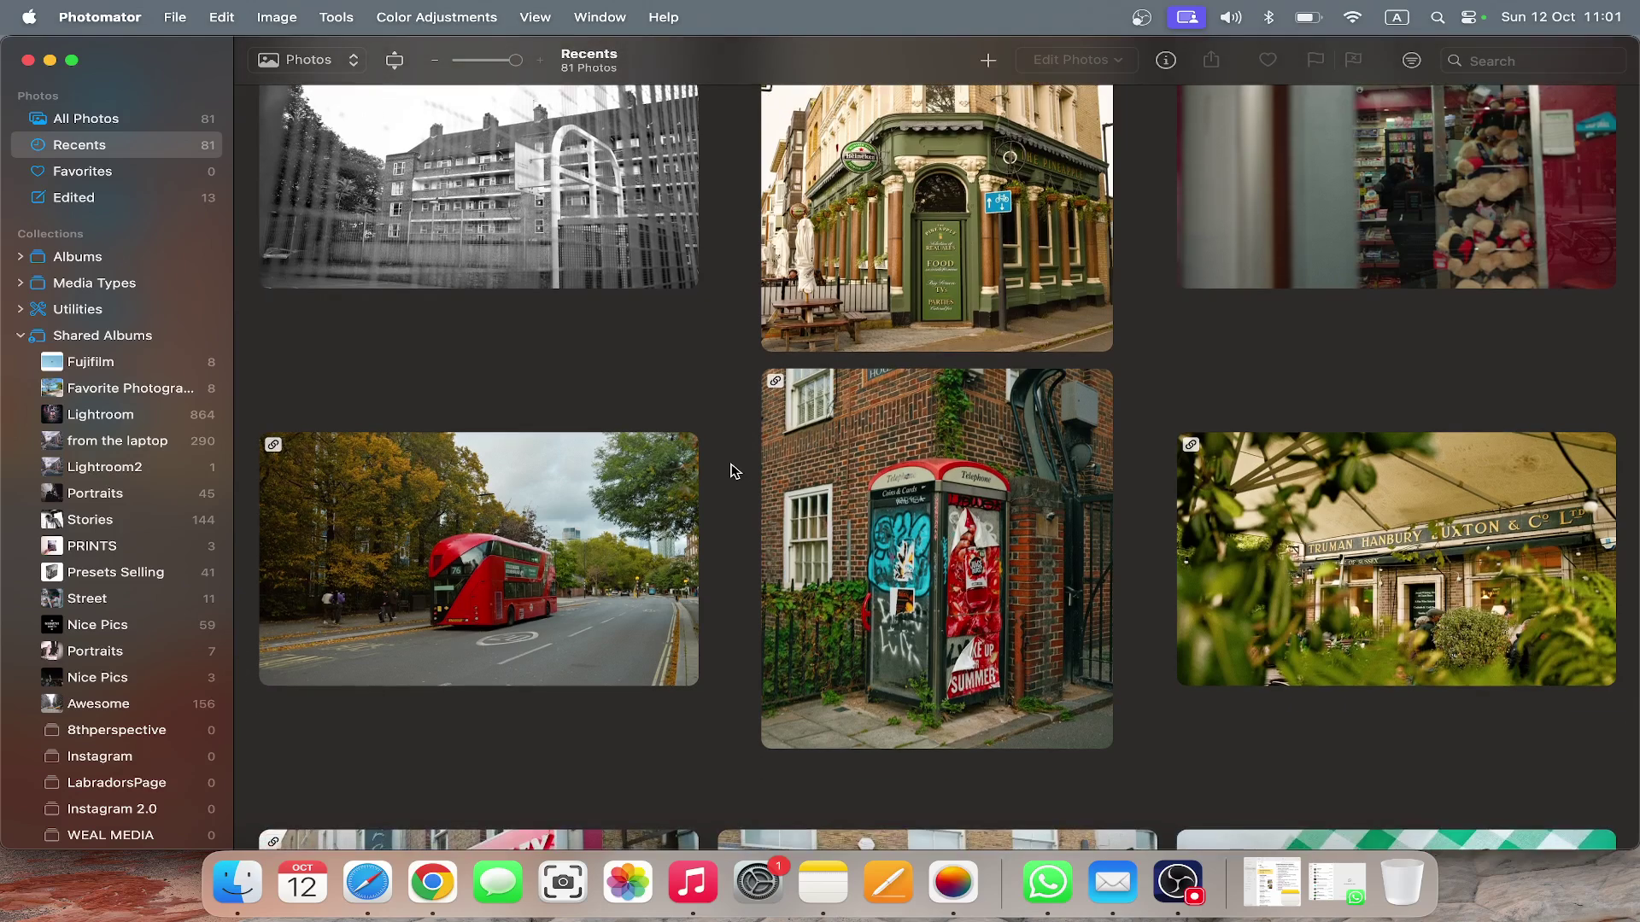
{"action": "scroll", "coordinate": [732, 470], "scroll_direction": "down", "scroll_amount": 2}
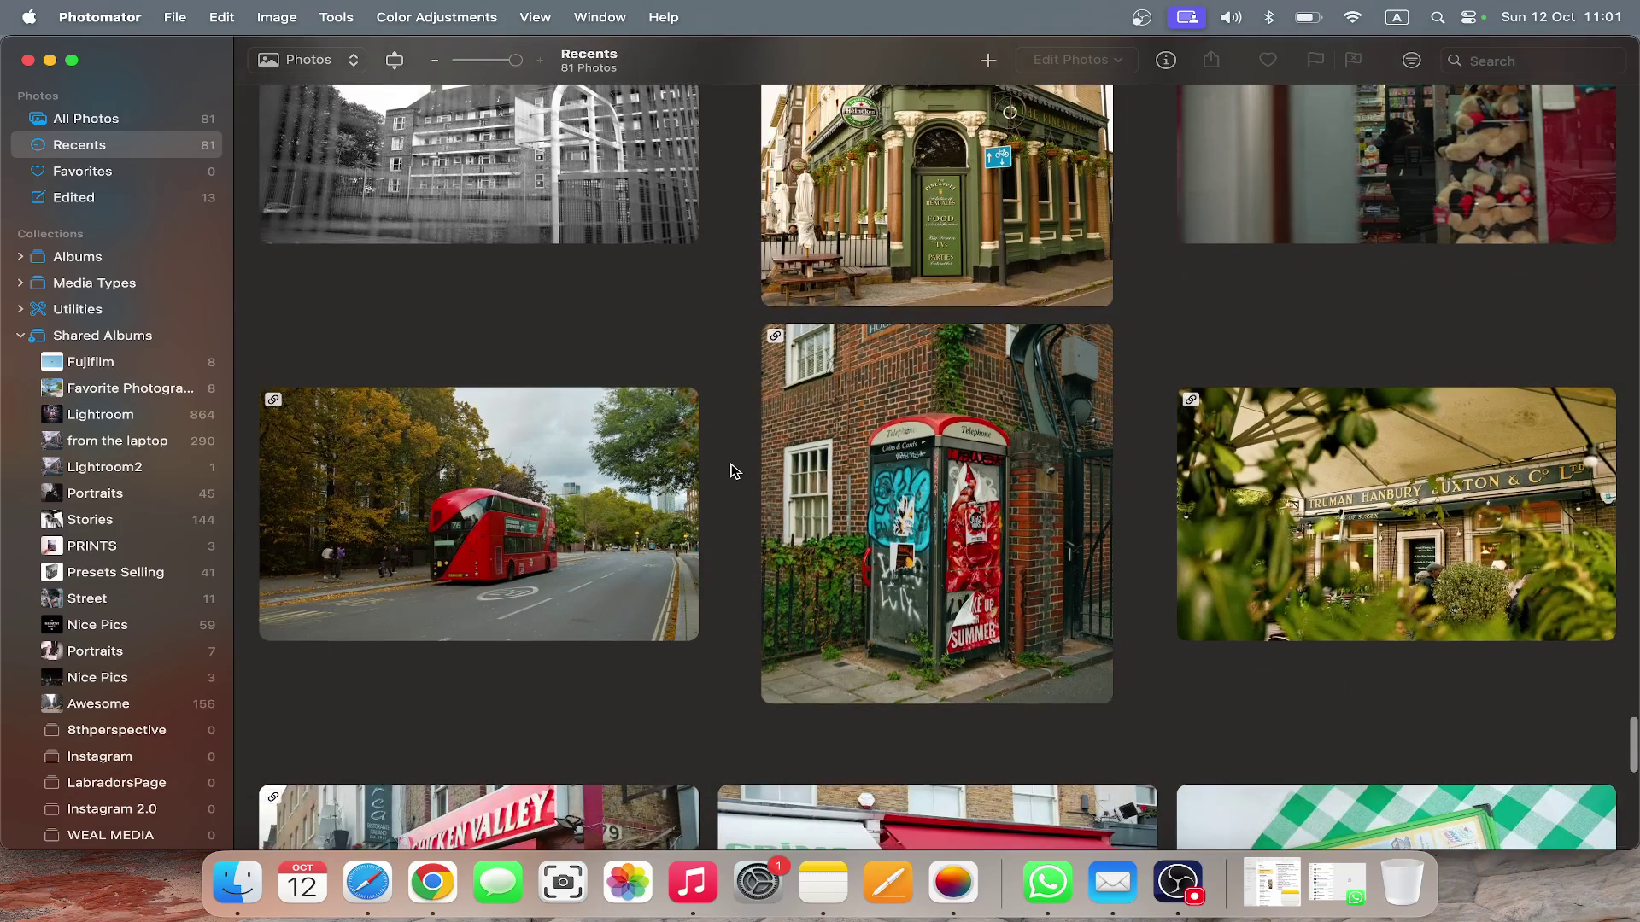
{"action": "scroll", "coordinate": [732, 471], "scroll_direction": "up", "scroll_amount": 2}
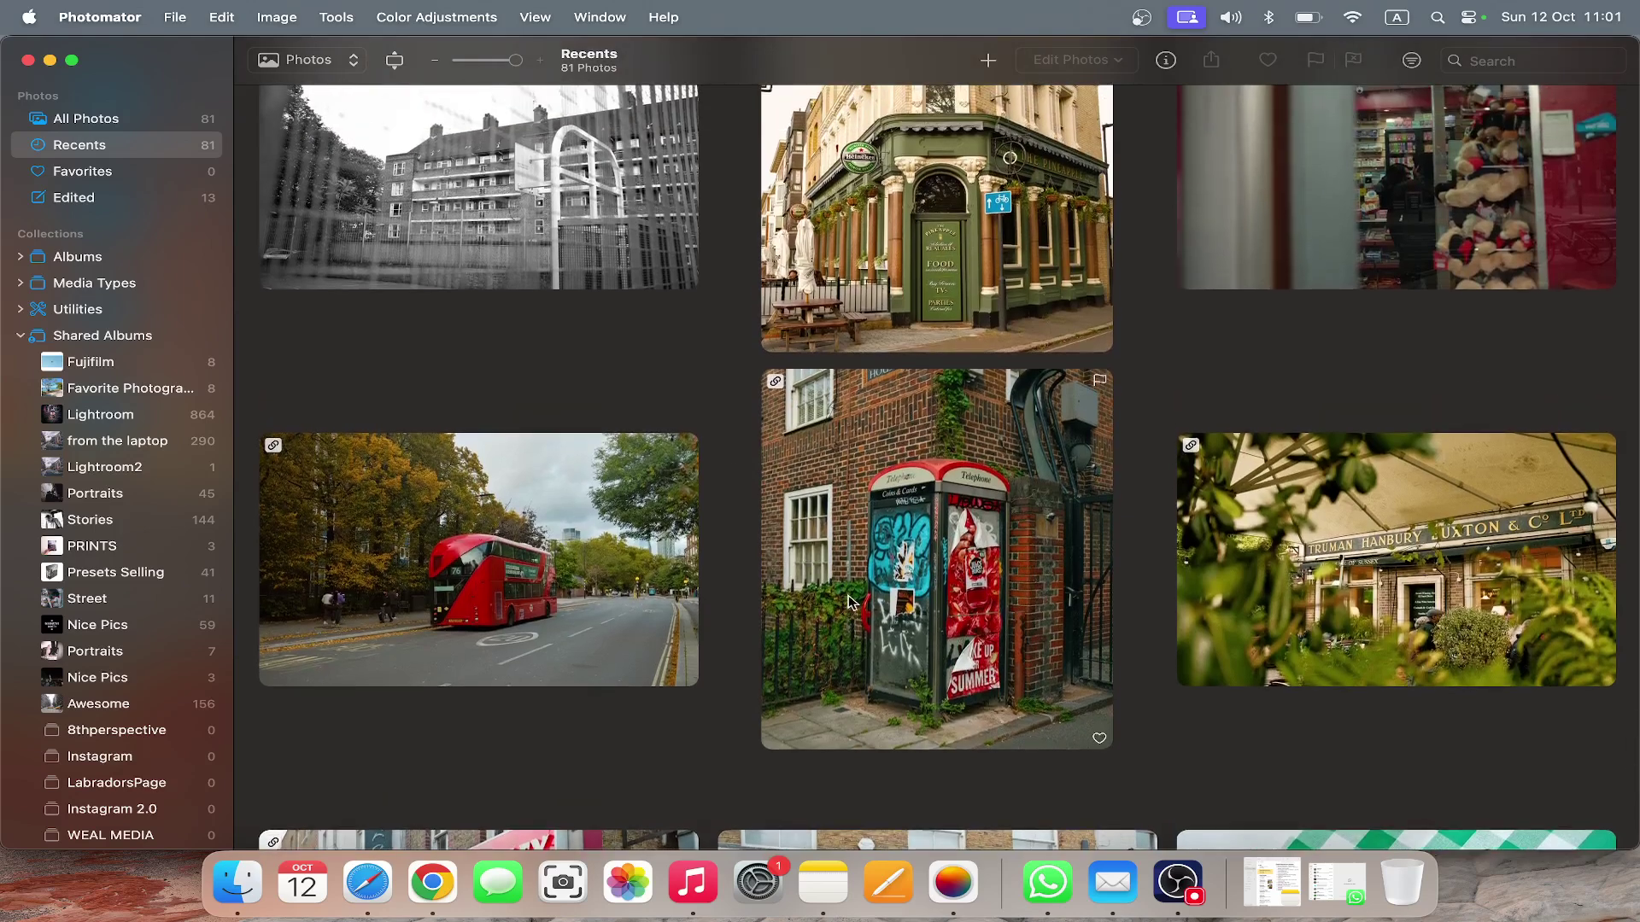
{"action": "scroll", "coordinate": [748, 508], "scroll_direction": "down", "scroll_amount": 2}
{"action": "scroll", "coordinate": [747, 509], "scroll_direction": "up", "scroll_amount": 3}
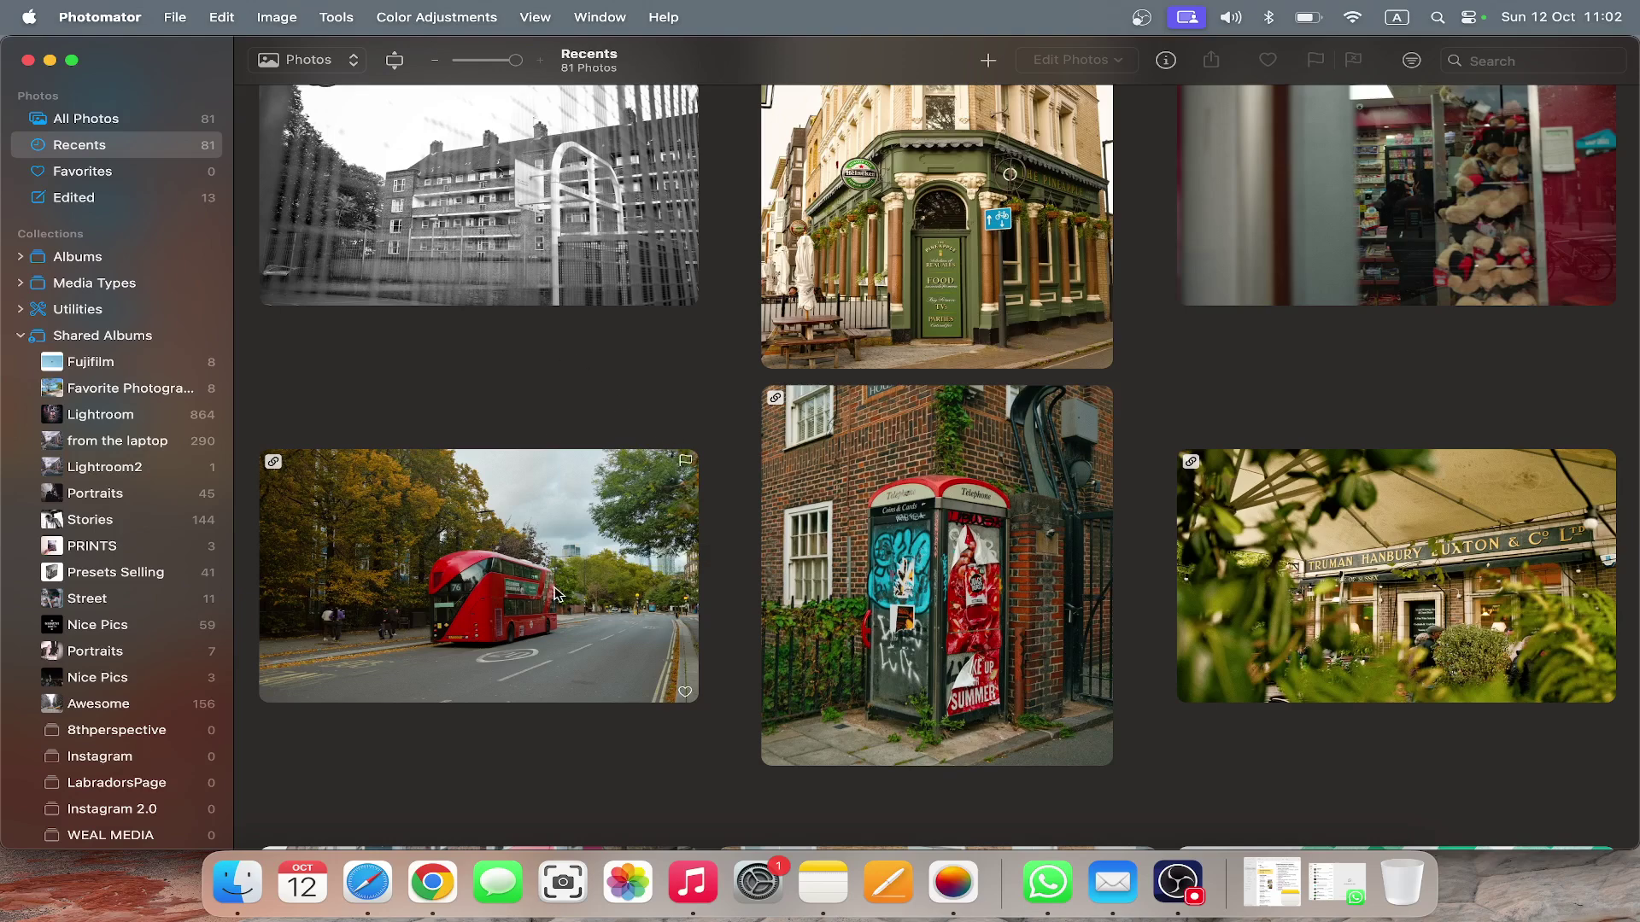
{"action": "scroll", "coordinate": [567, 427], "scroll_direction": "down", "scroll_amount": 3}
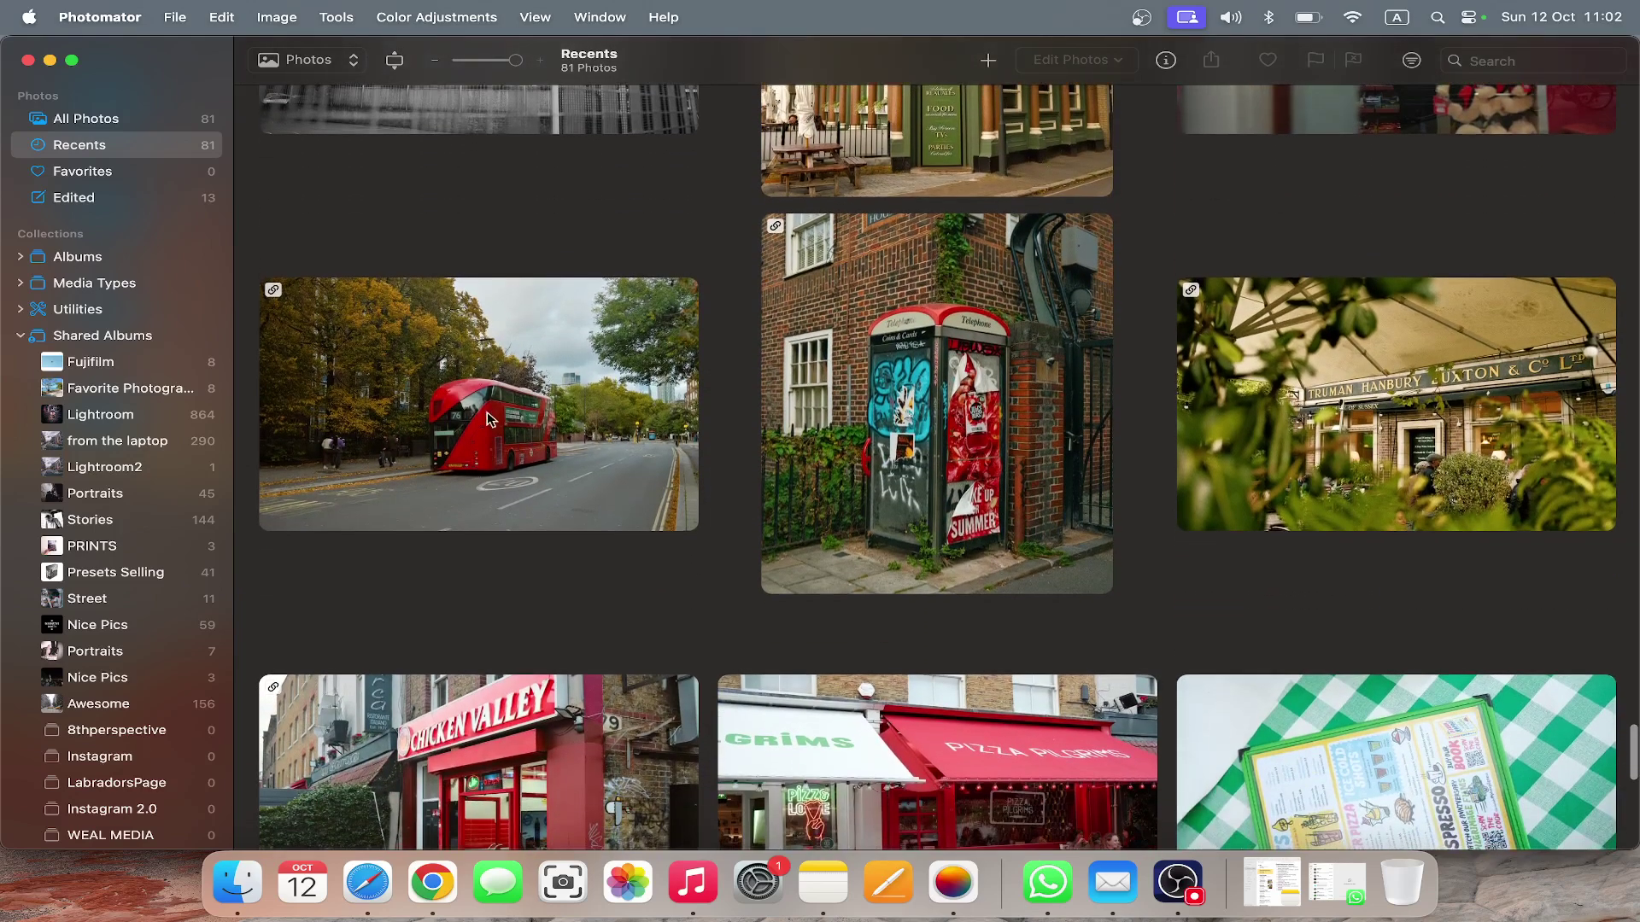
{"action": "double_click", "coordinate": [489, 411]}
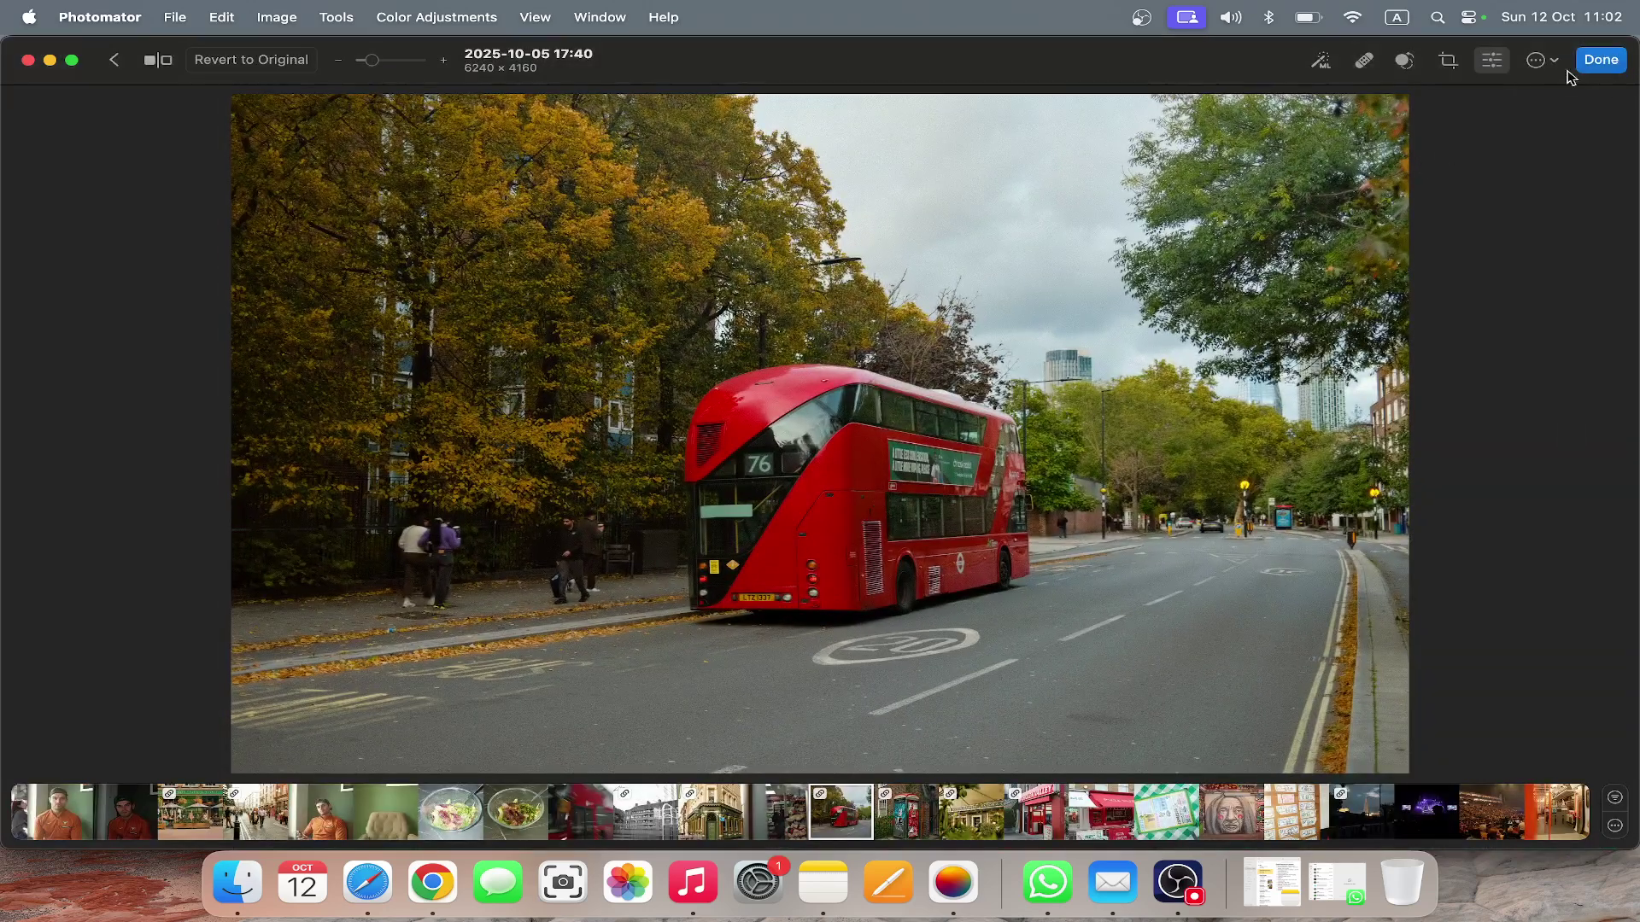
{"action": "left_click", "coordinate": [1601, 60]}
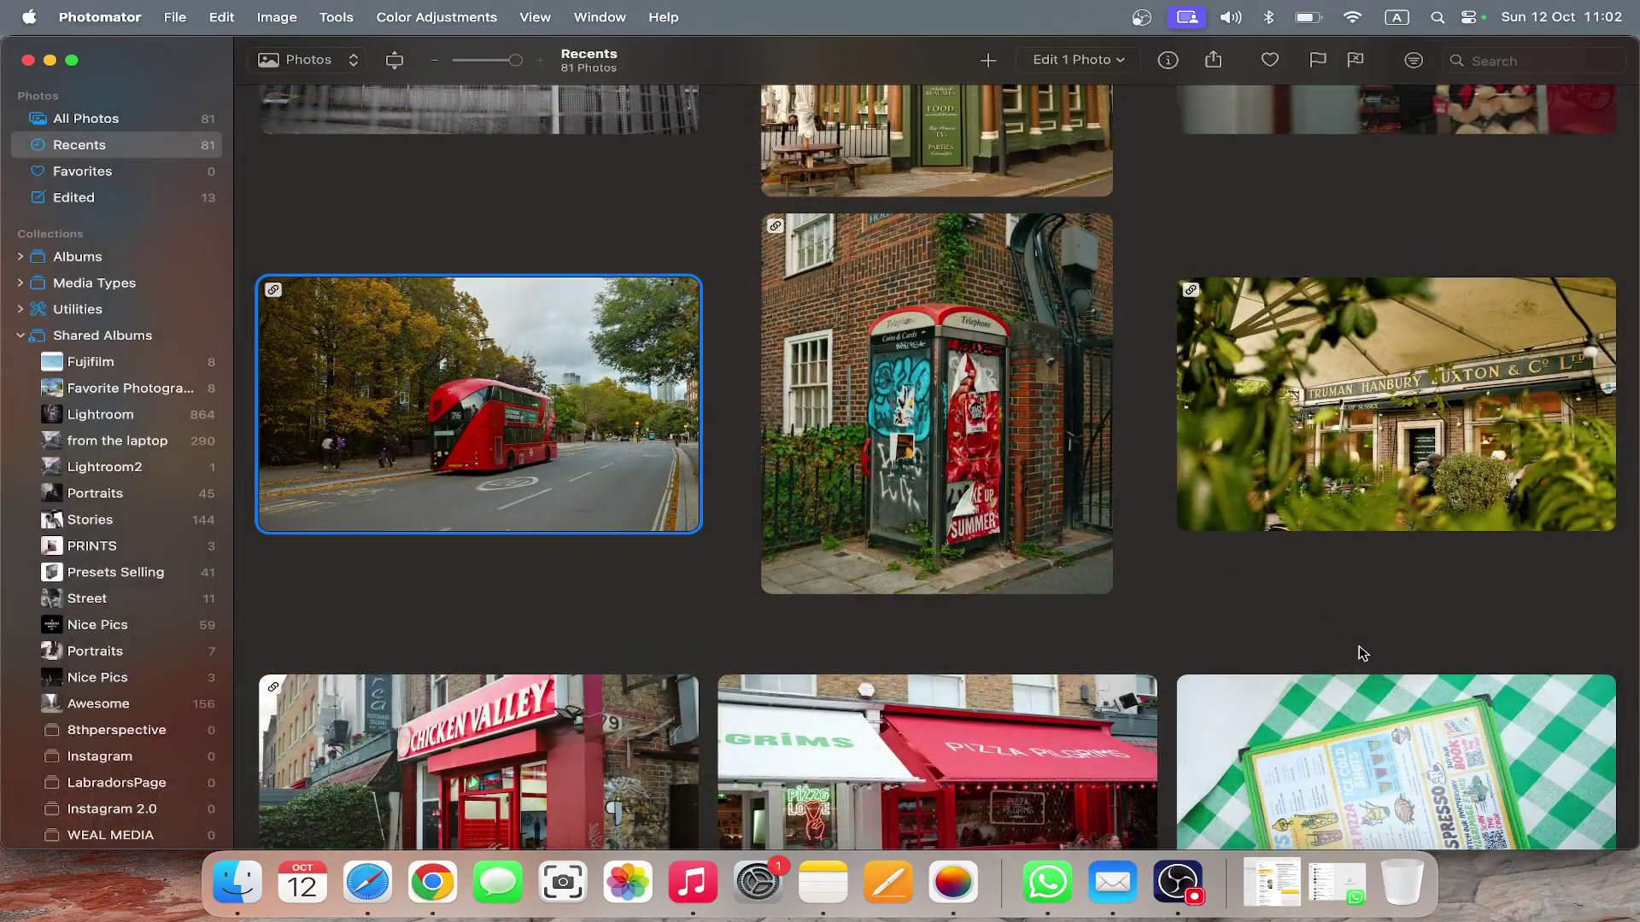
{"action": "left_click", "coordinate": [896, 428]}
{"action": "left_click", "coordinate": [1252, 427]}
{"action": "left_click", "coordinate": [865, 397]}
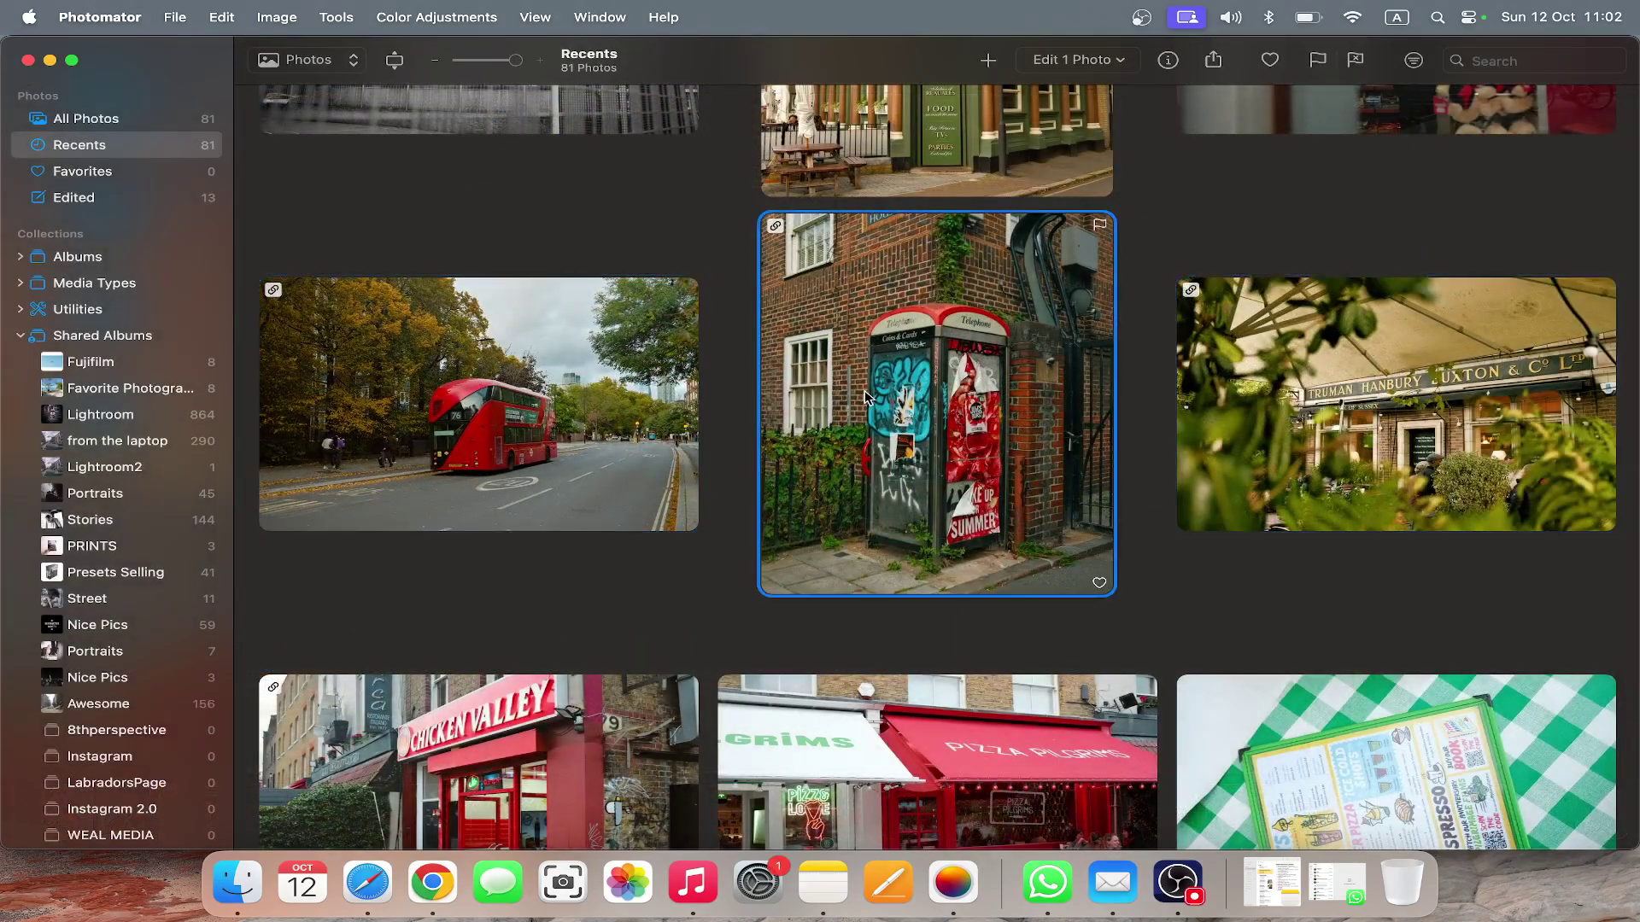
{"action": "scroll", "coordinate": [865, 397], "scroll_direction": "up", "scroll_amount": 3}
{"action": "scroll", "coordinate": [865, 397], "scroll_direction": "down", "scroll_amount": 4}
{"action": "scroll", "coordinate": [866, 397], "scroll_direction": "up", "scroll_amount": 10}
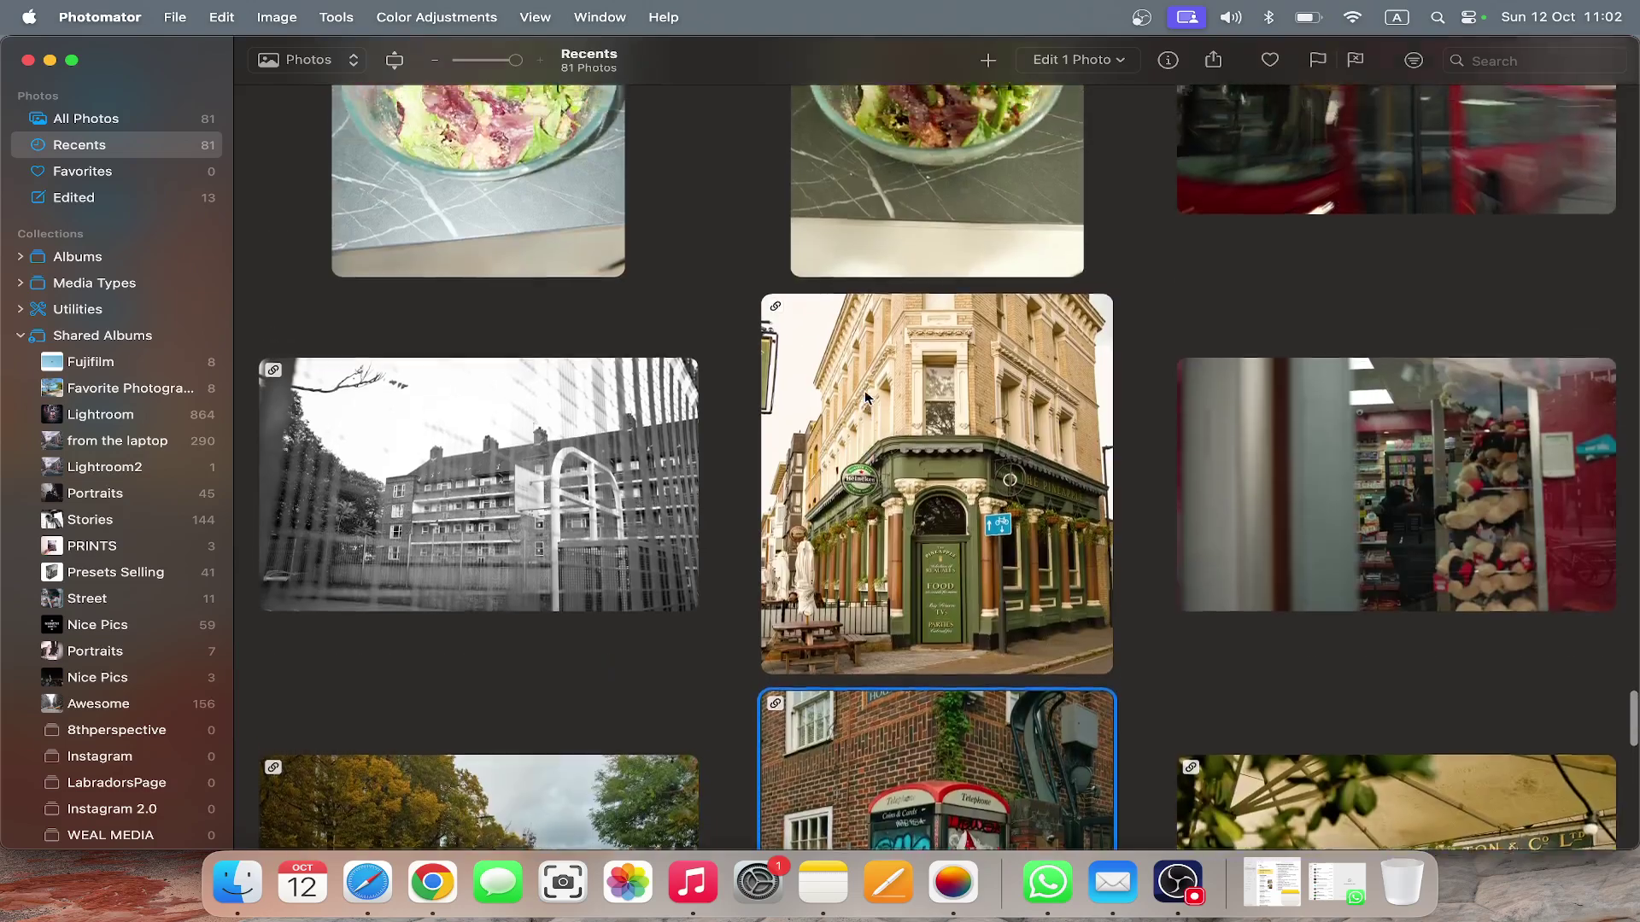
{"action": "scroll", "coordinate": [865, 397], "scroll_direction": "down", "scroll_amount": 8}
{"action": "left_click", "coordinate": [489, 320]}
{"action": "left_click", "coordinate": [1508, 371]}
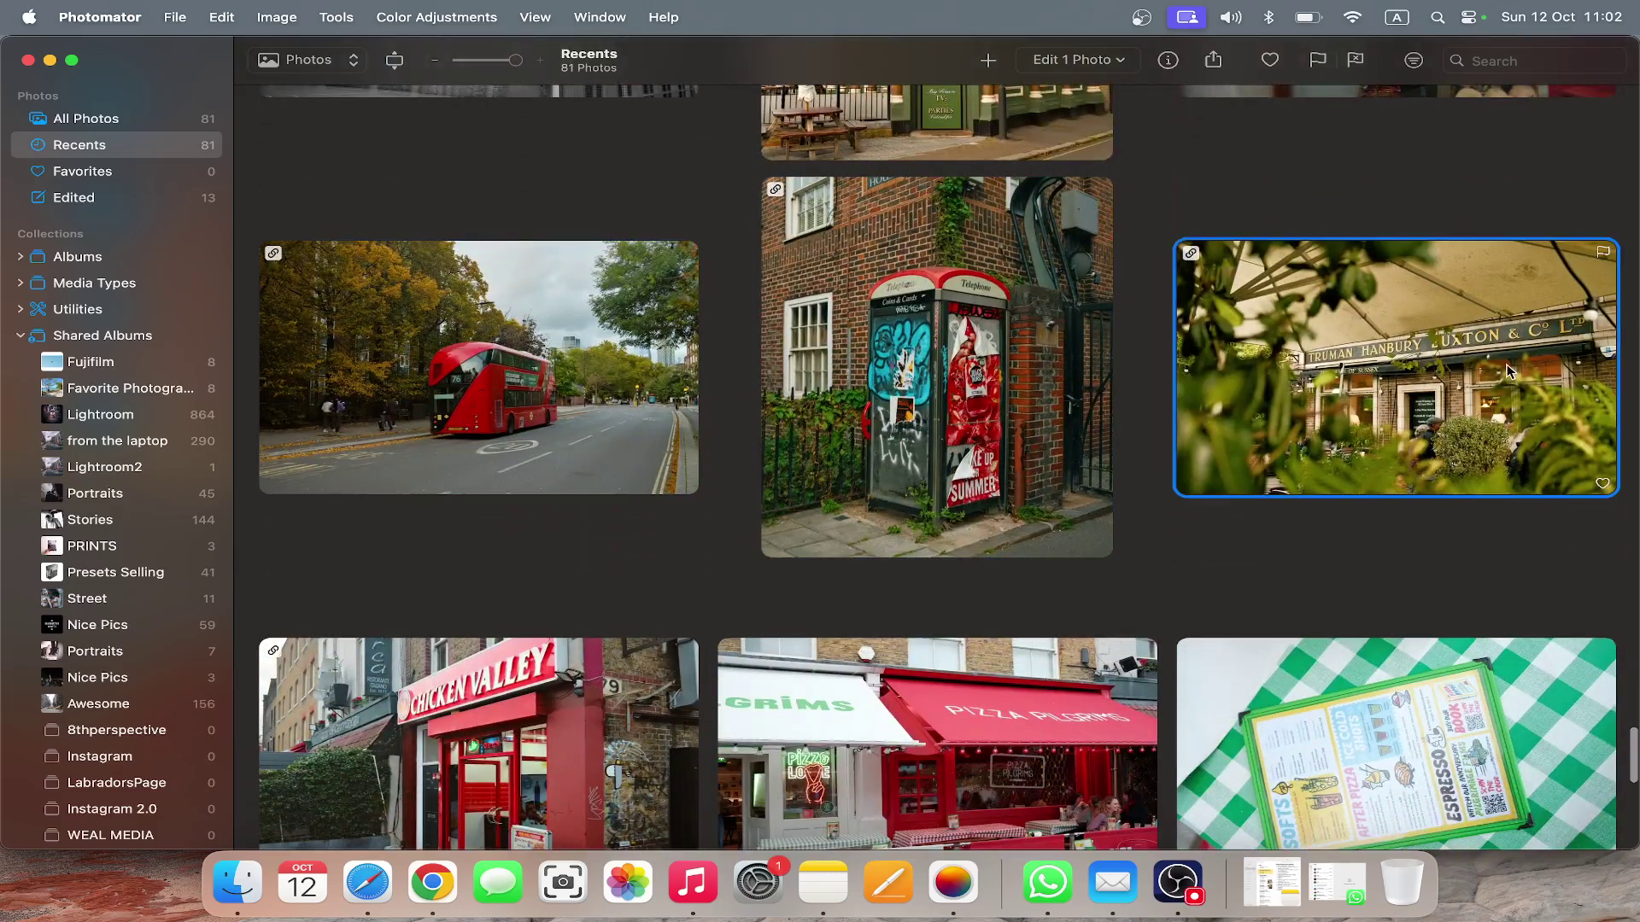
{"action": "left_click", "coordinate": [920, 370]}
{"action": "left_click", "coordinate": [513, 352]}
{"action": "scroll", "coordinate": [648, 527], "scroll_direction": "down", "scroll_amount": 2}
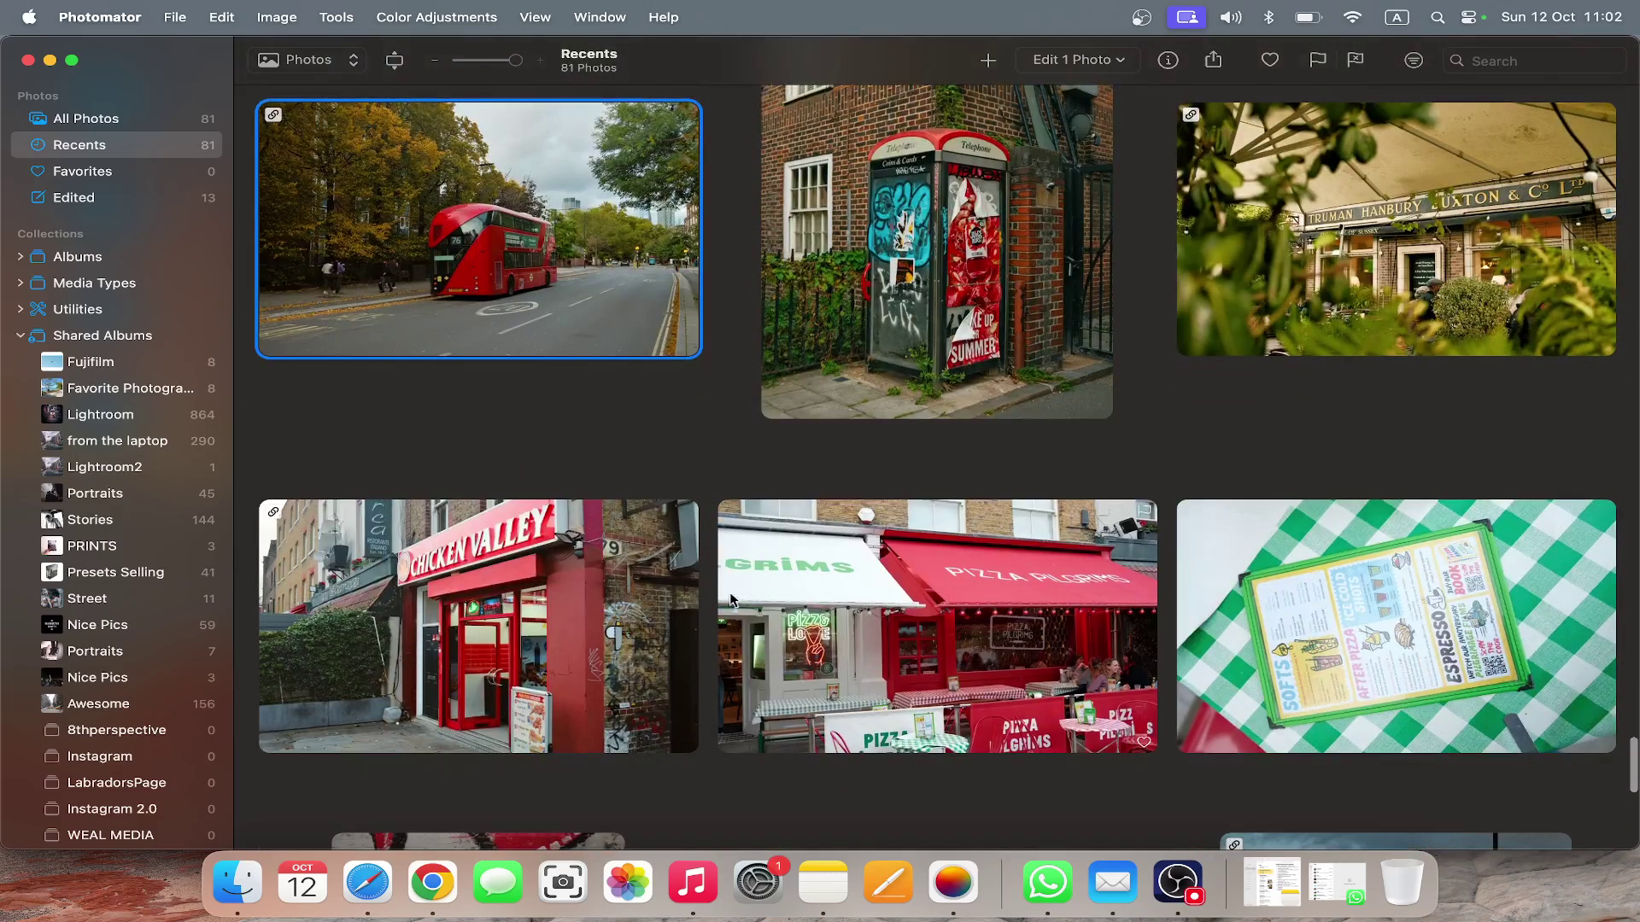
{"action": "left_click", "coordinate": [730, 601]}
{"action": "scroll", "coordinate": [730, 600], "scroll_direction": "down", "scroll_amount": 6}
{"action": "left_click", "coordinate": [995, 518]}
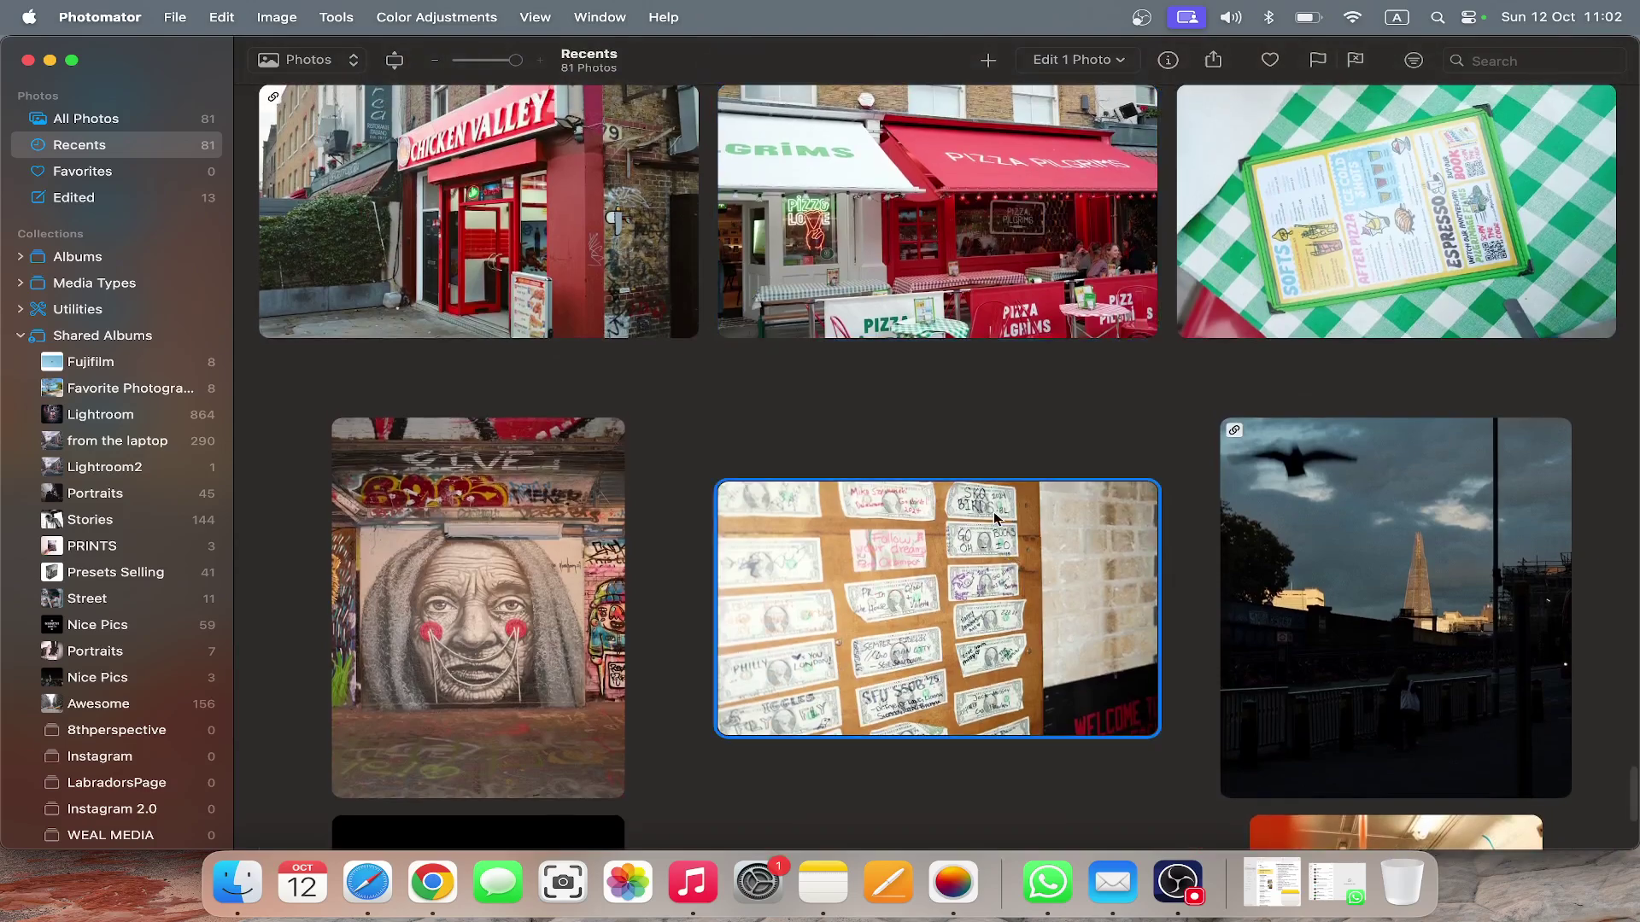
{"action": "scroll", "coordinate": [995, 518], "scroll_direction": "down", "scroll_amount": 3}
{"action": "left_click", "coordinate": [1514, 378]}
{"action": "scroll", "coordinate": [1169, 379], "scroll_direction": "up", "scroll_amount": 6}
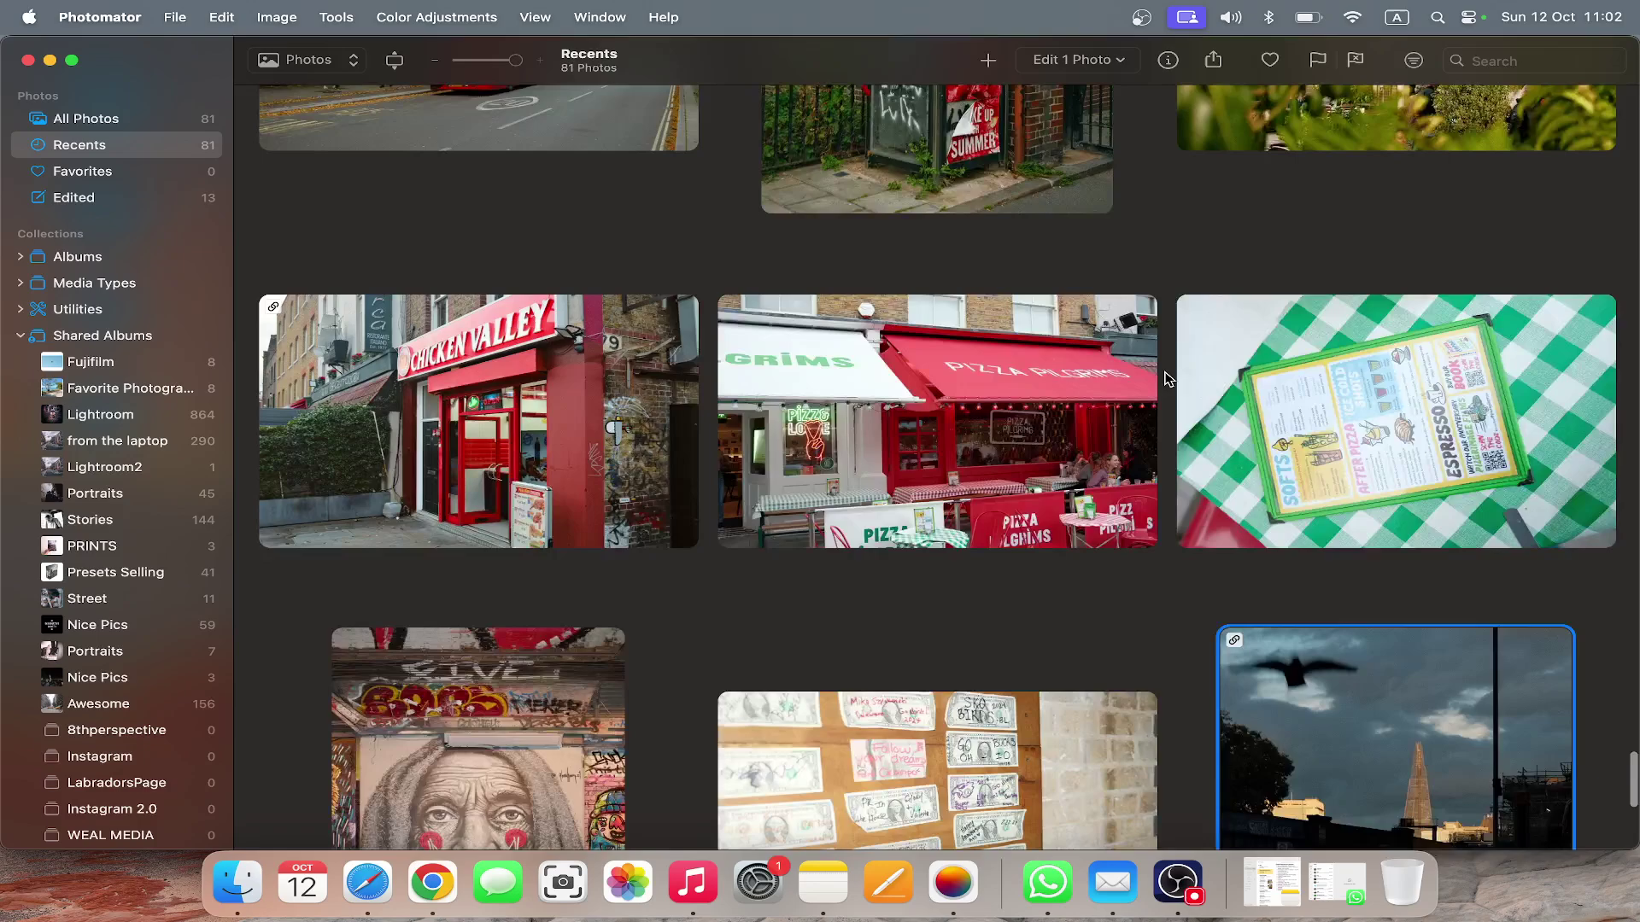
{"action": "scroll", "coordinate": [1166, 376], "scroll_direction": "up", "scroll_amount": 11}
{"action": "scroll", "coordinate": [1165, 376], "scroll_direction": "down", "scroll_amount": 6}
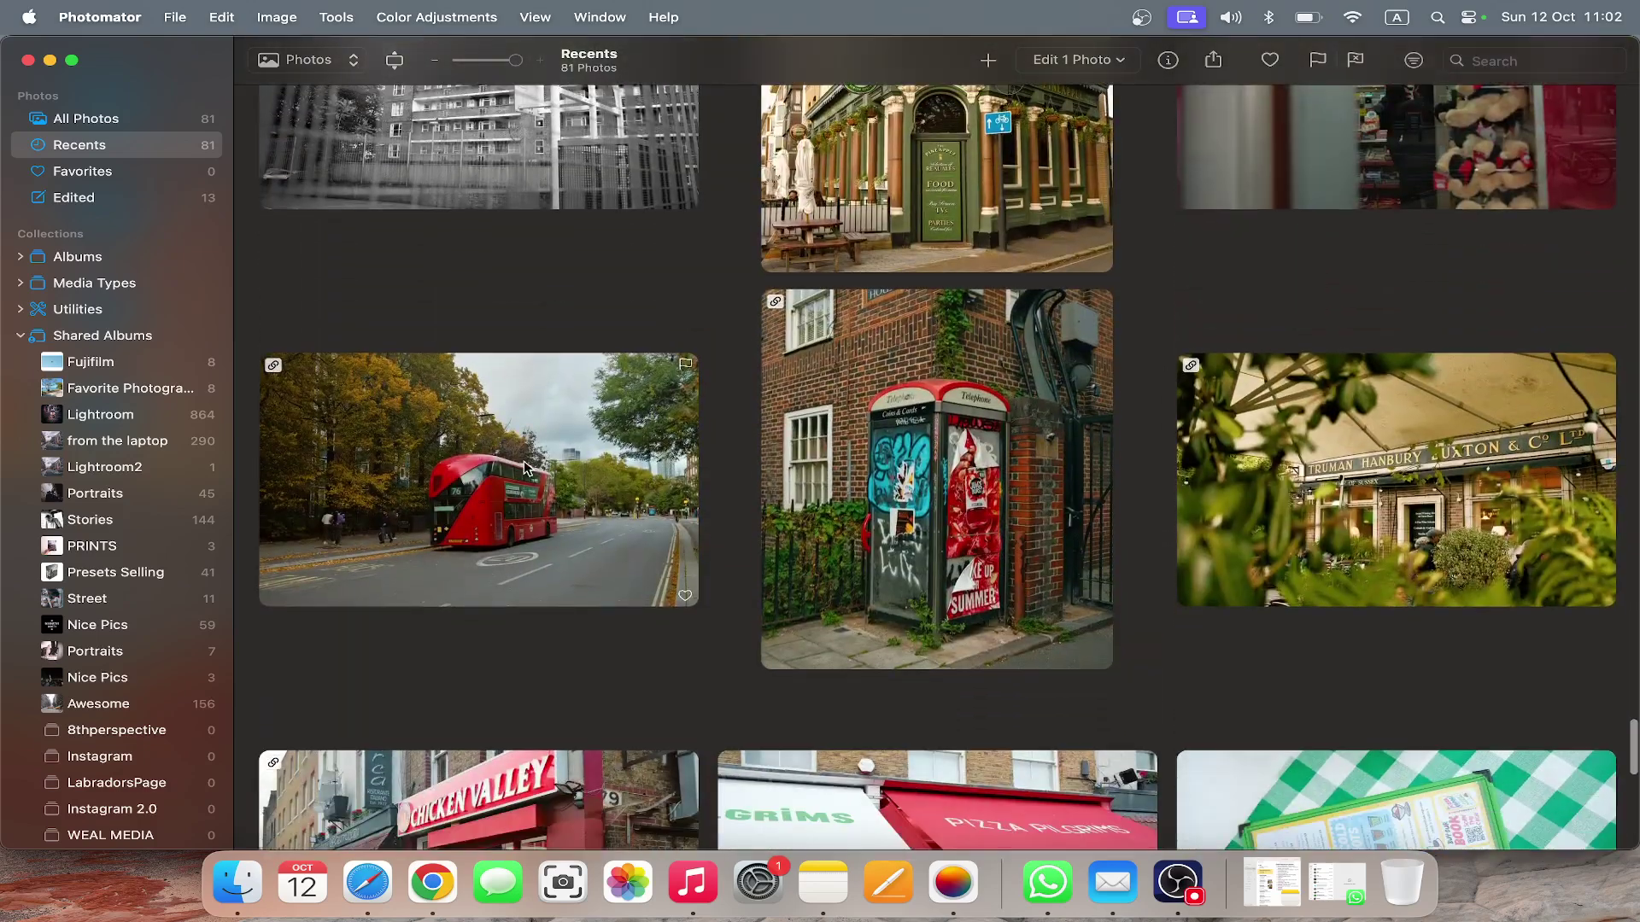
{"action": "left_click", "coordinate": [527, 468]}
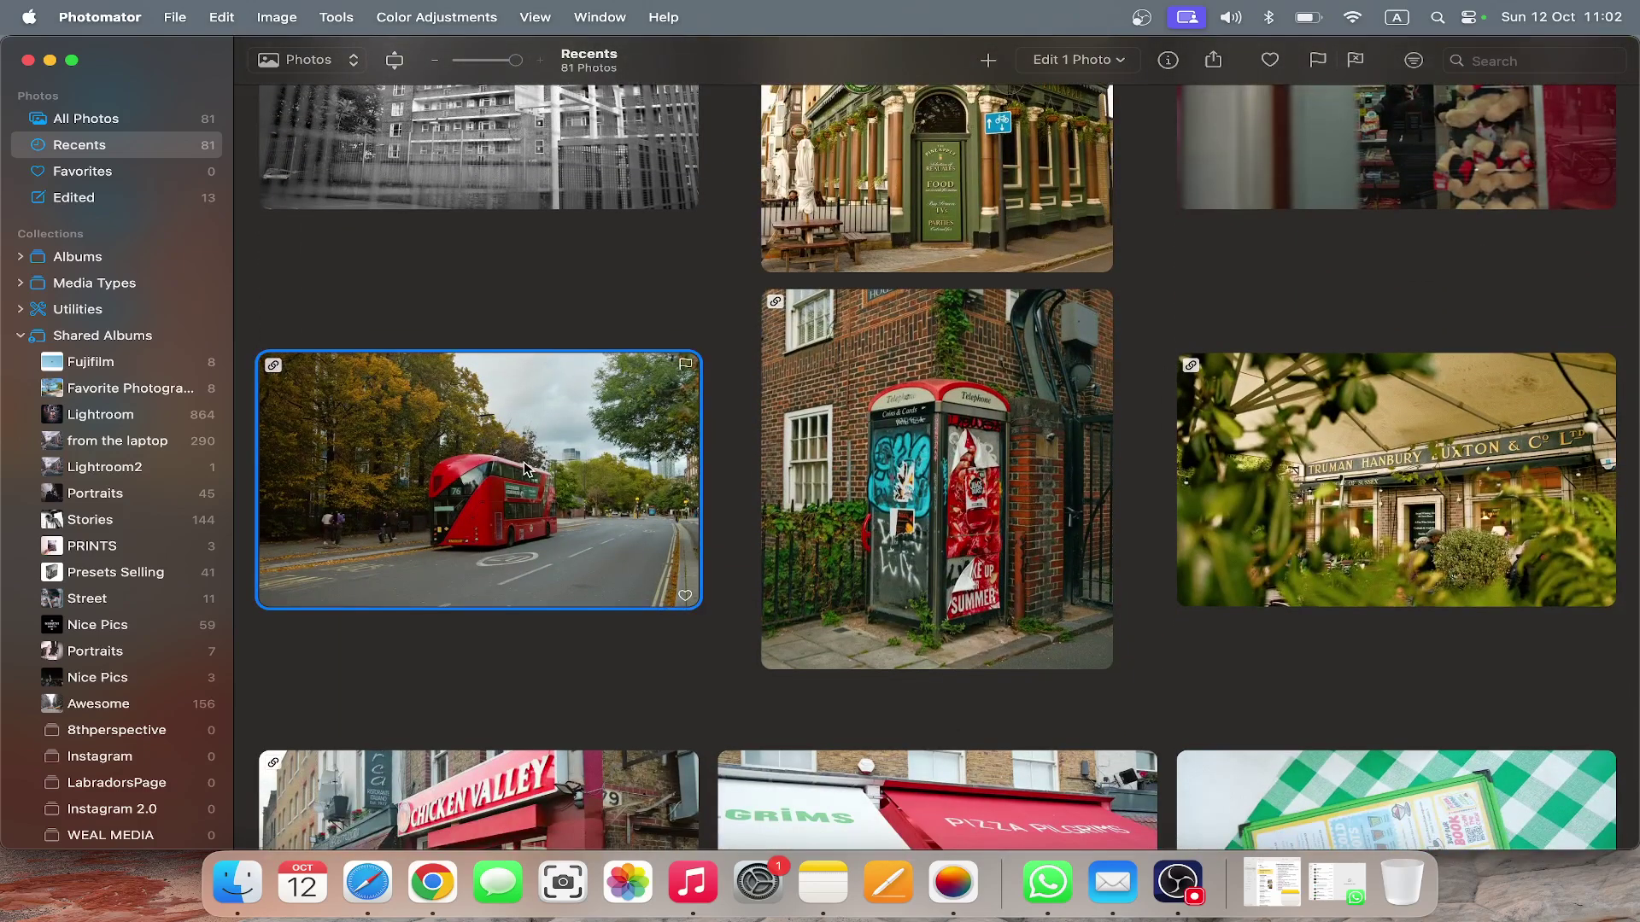
{"action": "scroll", "coordinate": [527, 468], "scroll_direction": "up", "scroll_amount": 5}
{"action": "scroll", "coordinate": [527, 468], "scroll_direction": "down", "scroll_amount": 3}
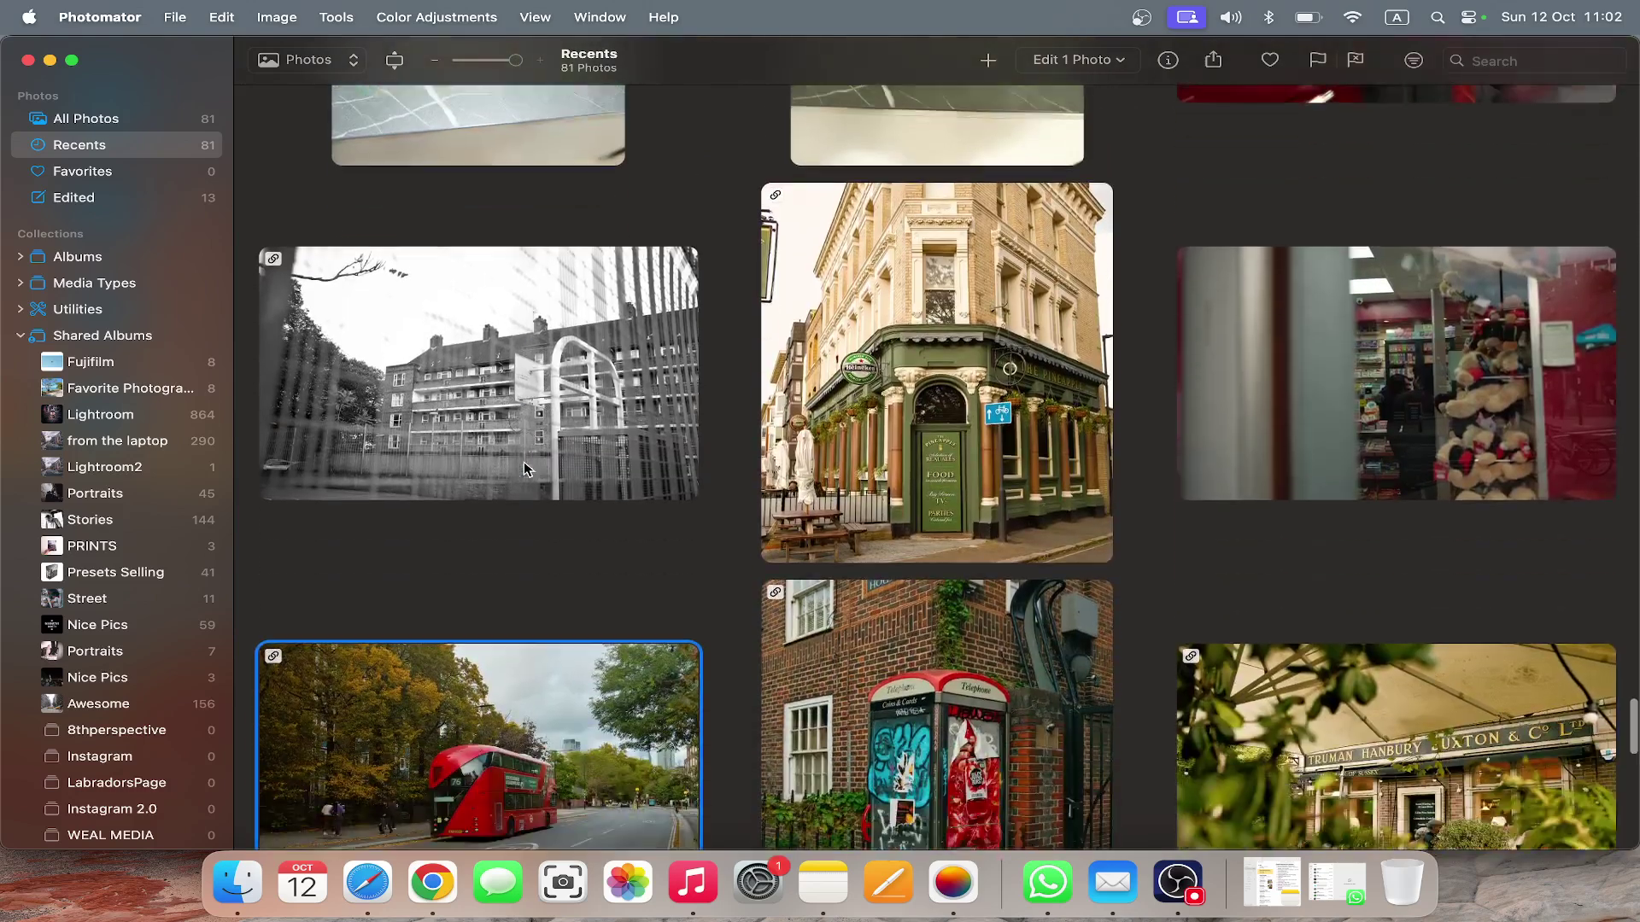
Open the bus photo and alternate Revert to Original with Cmd+Z undo, ending reverted
{"action": "double_click", "coordinate": [539, 658]}
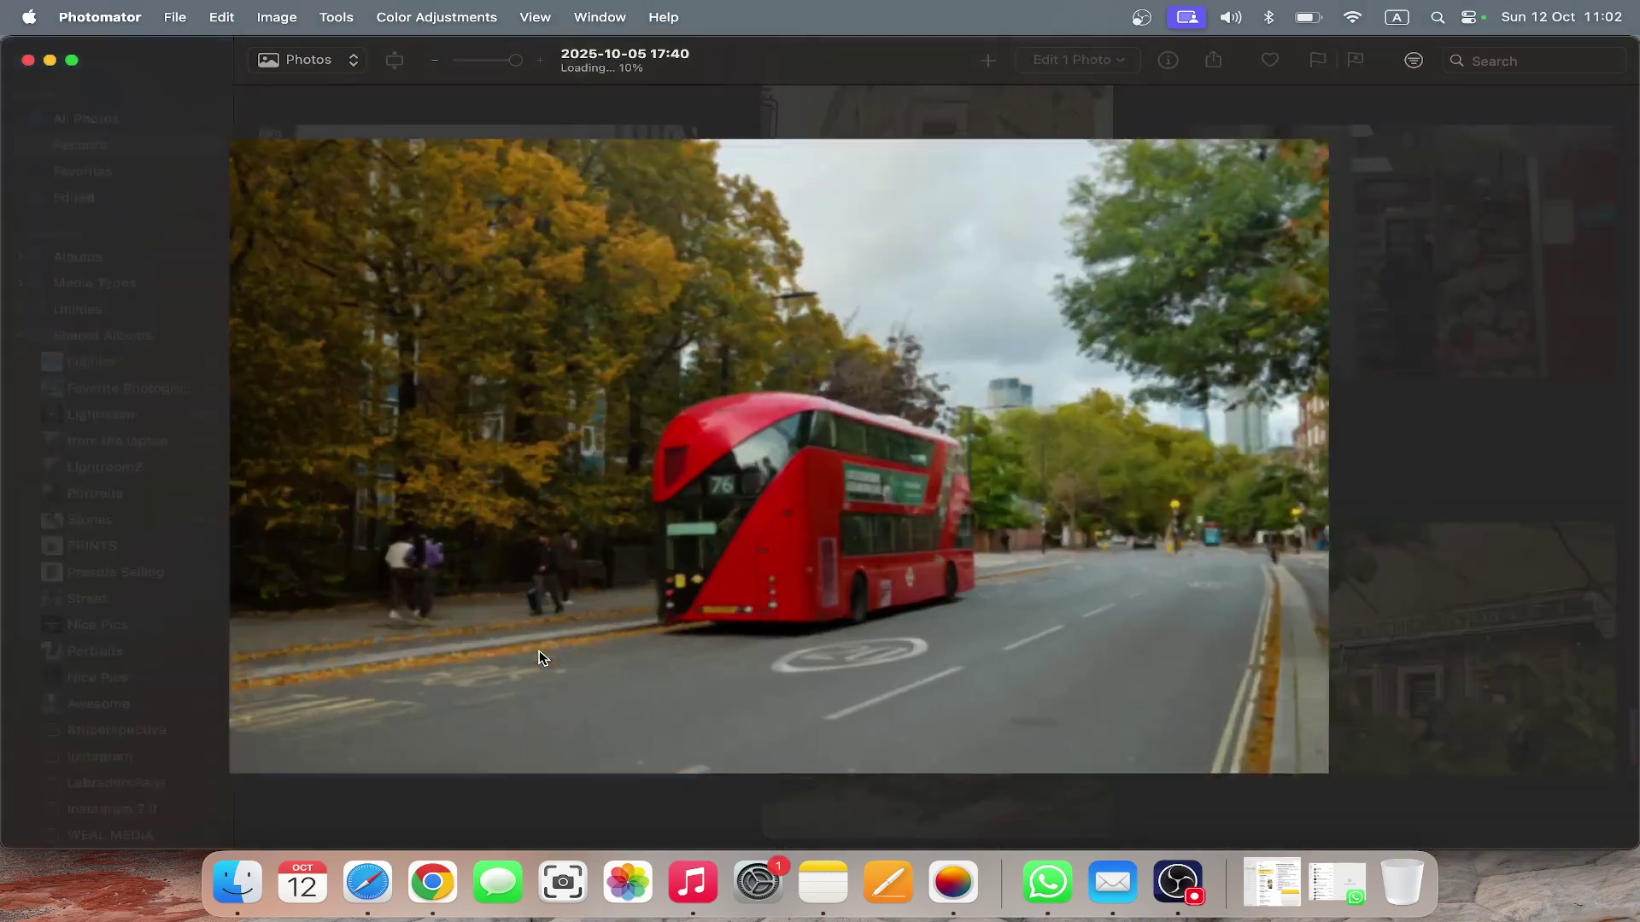
{"action": "left_click", "coordinate": [1604, 61]}
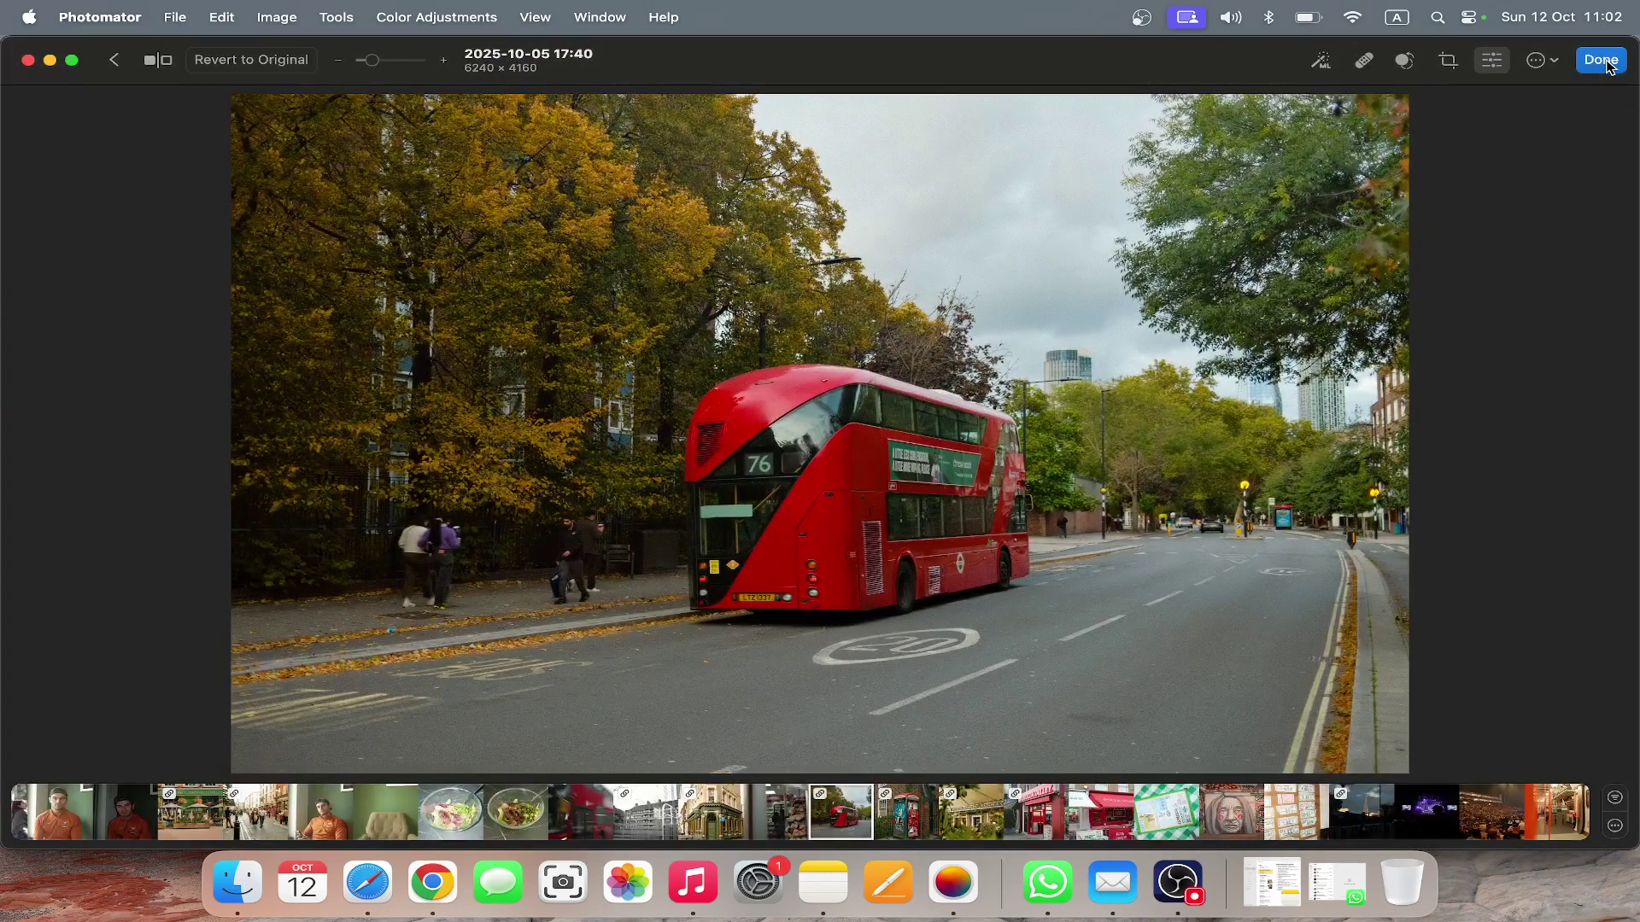
{"action": "left_click", "coordinate": [263, 61]}
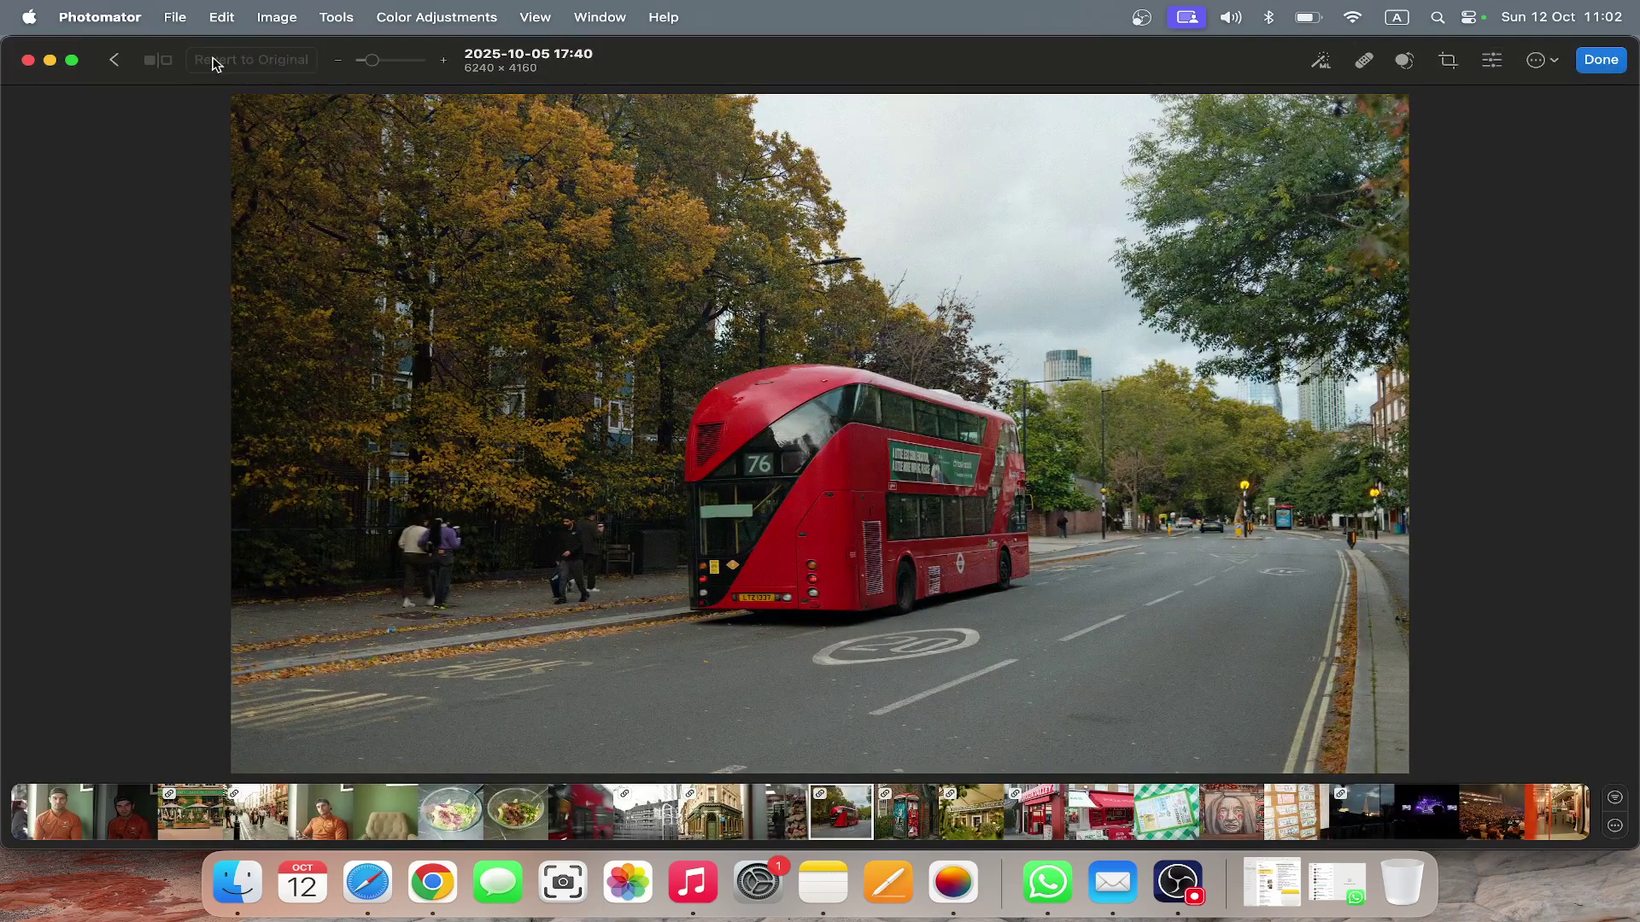
{"action": "key", "text": "super+z"}
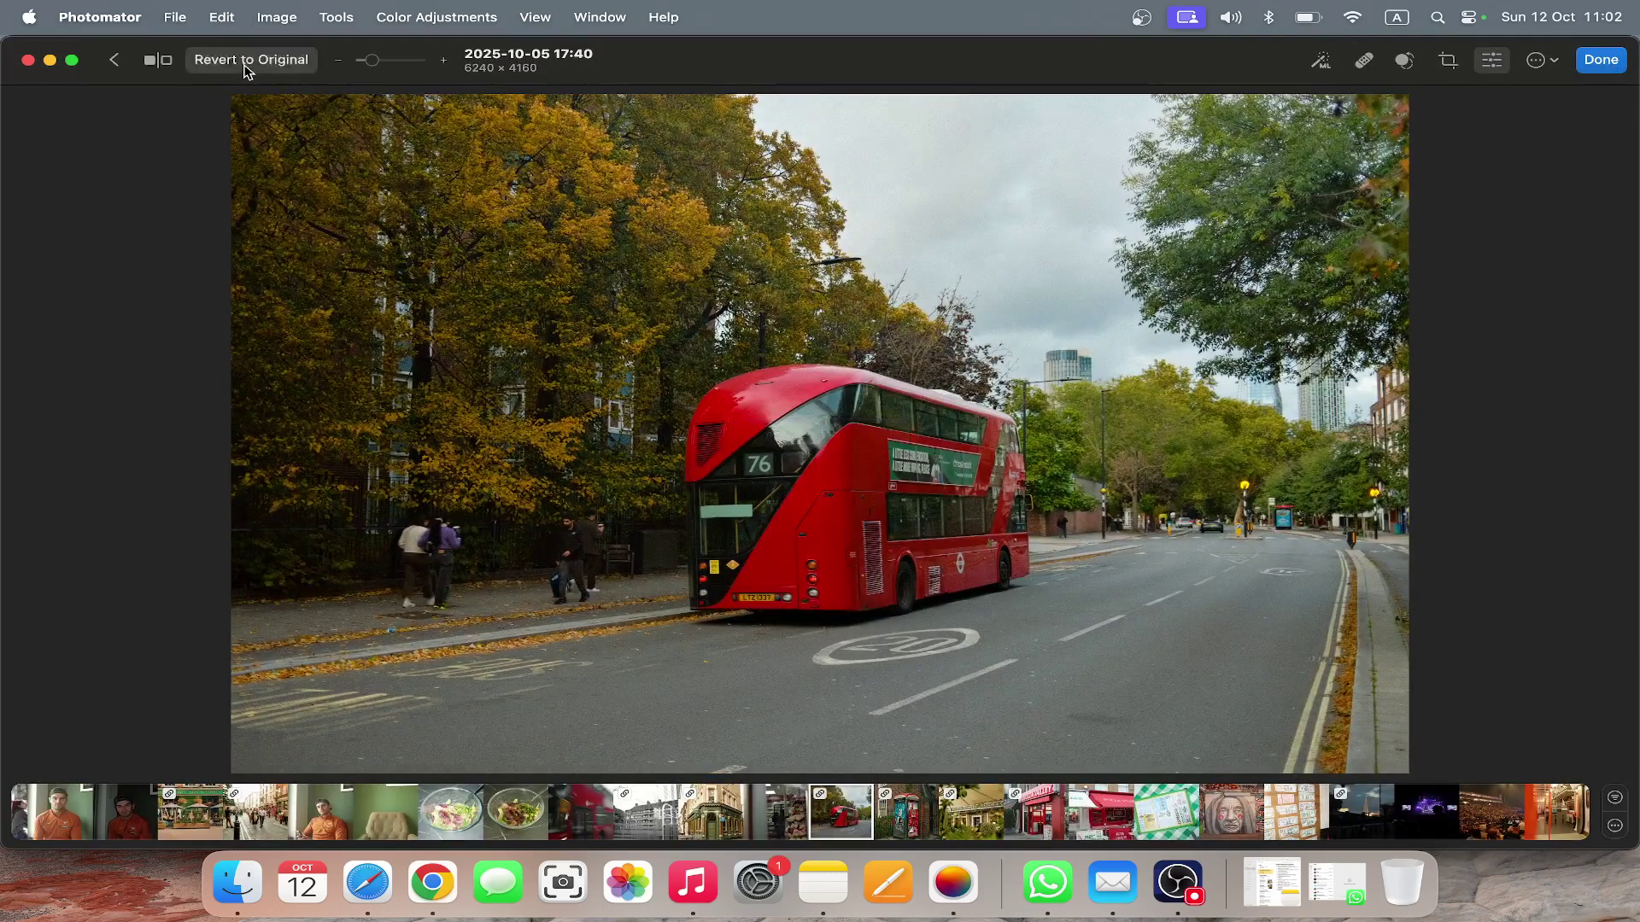
{"action": "left_click", "coordinate": [245, 64]}
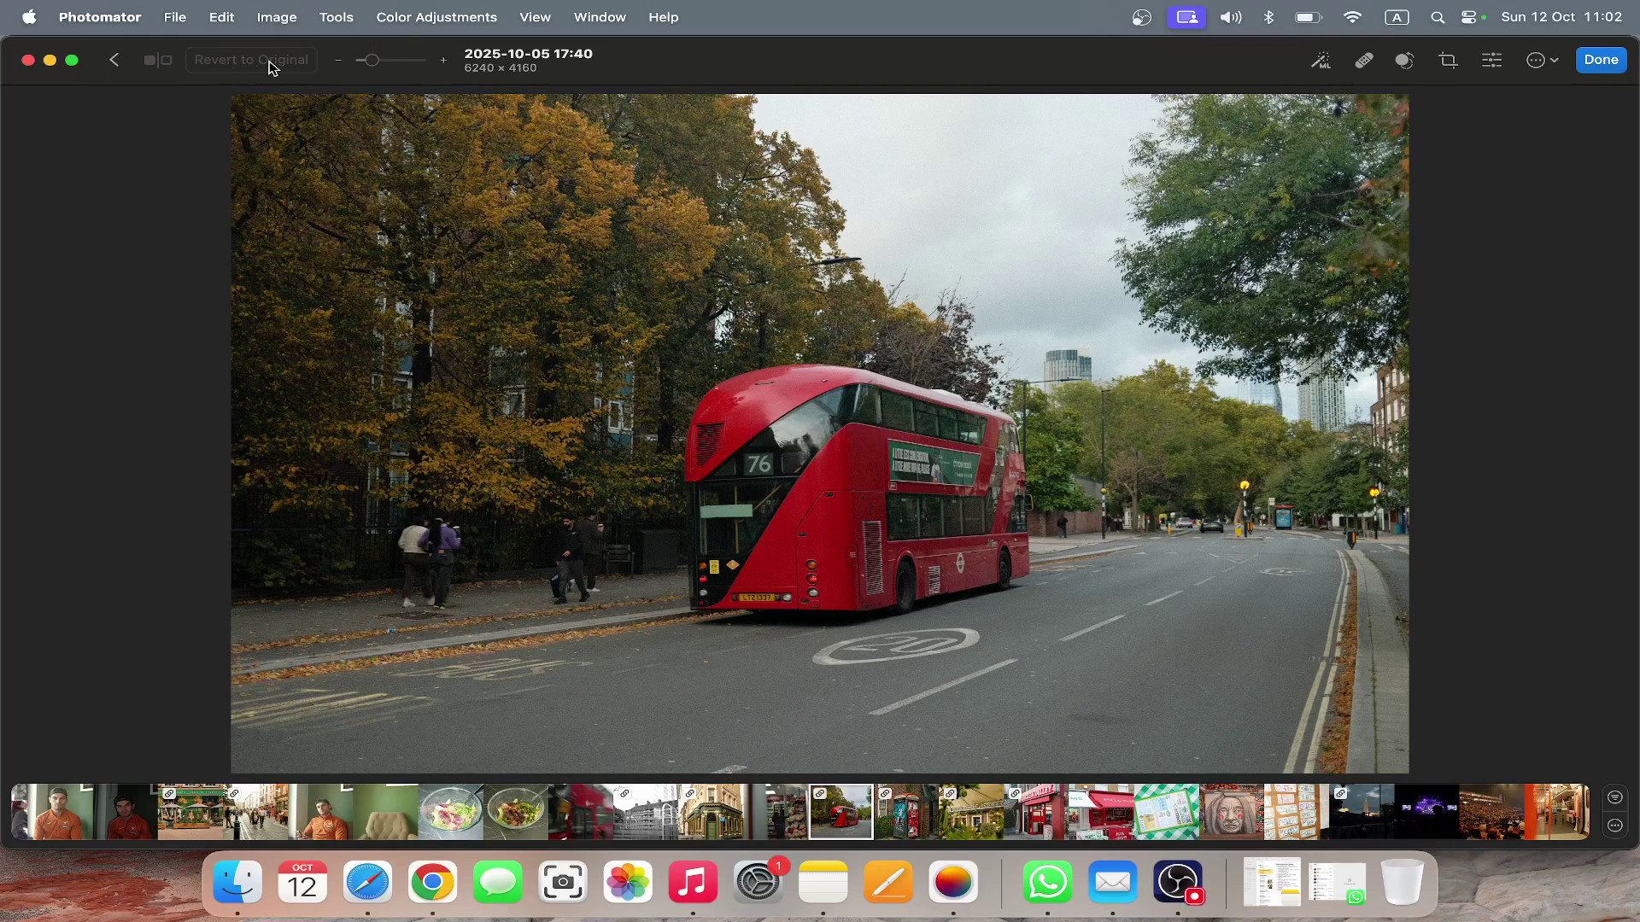
{"action": "key", "text": "super+z"}
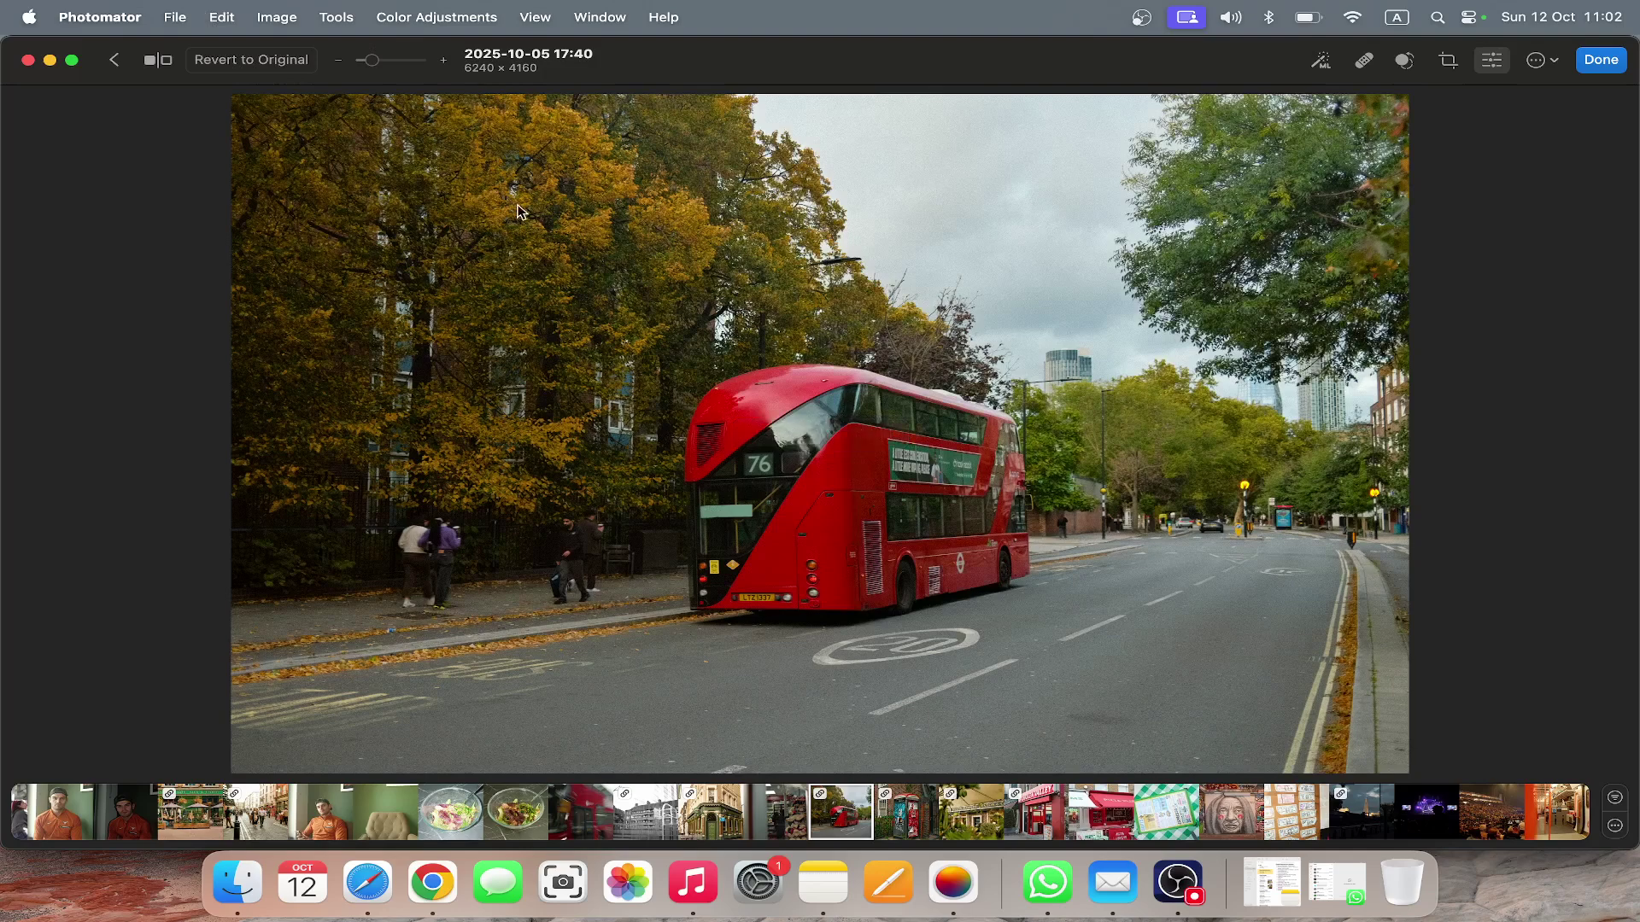
{"action": "left_click", "coordinate": [243, 62]}
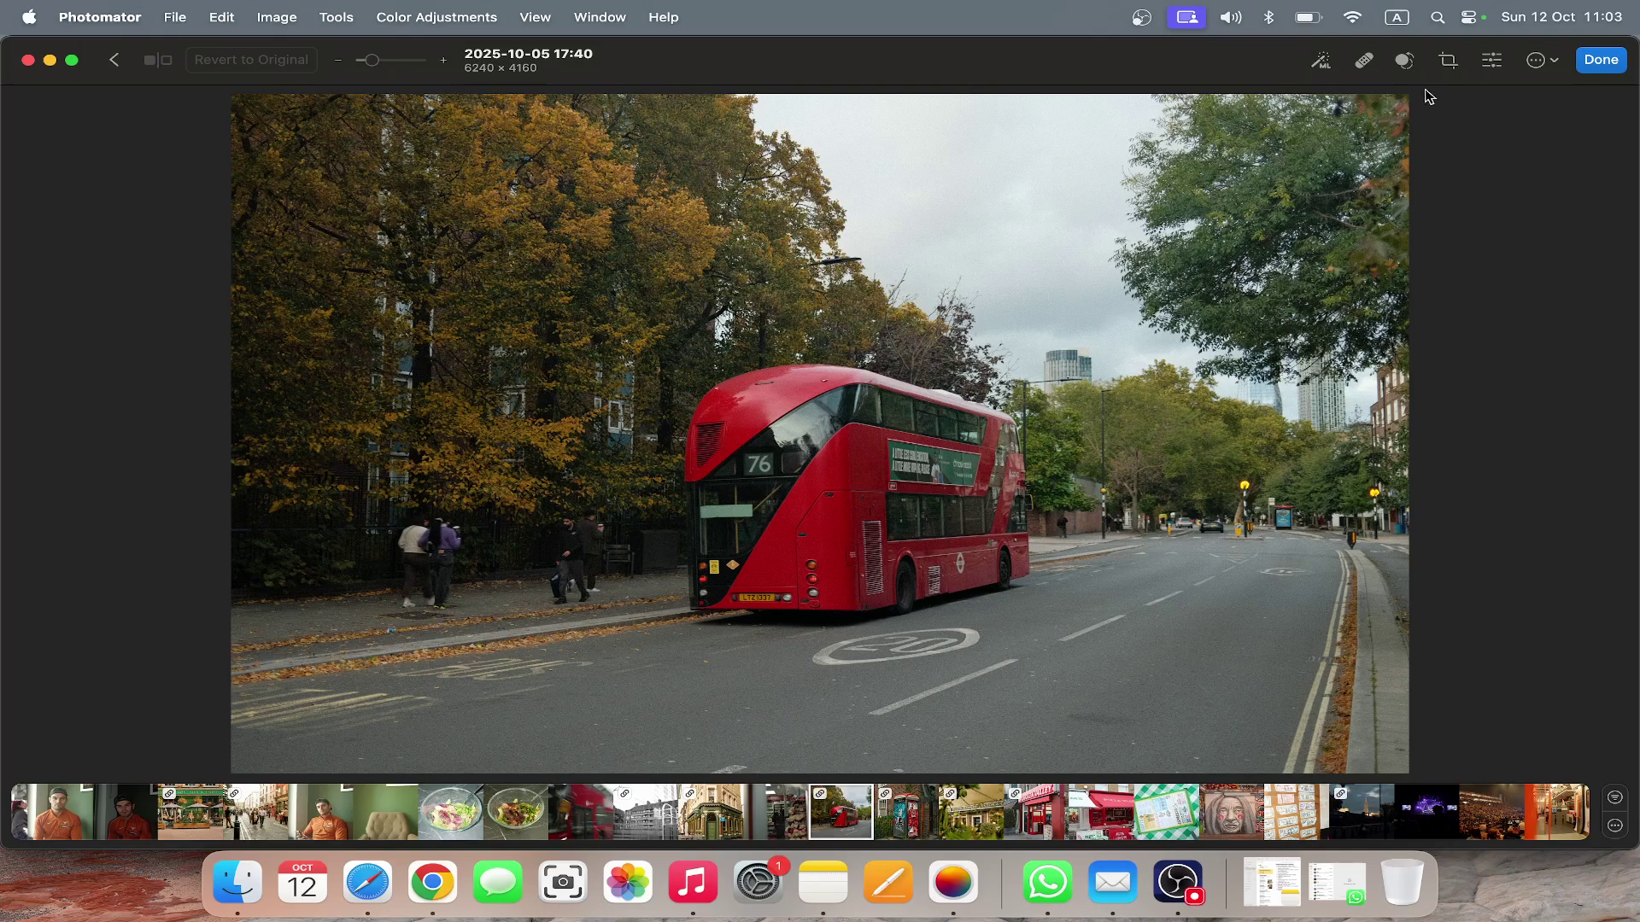
Set white balance temperature to 16% and exposure to 34%
{"action": "left_click", "coordinate": [1492, 60]}
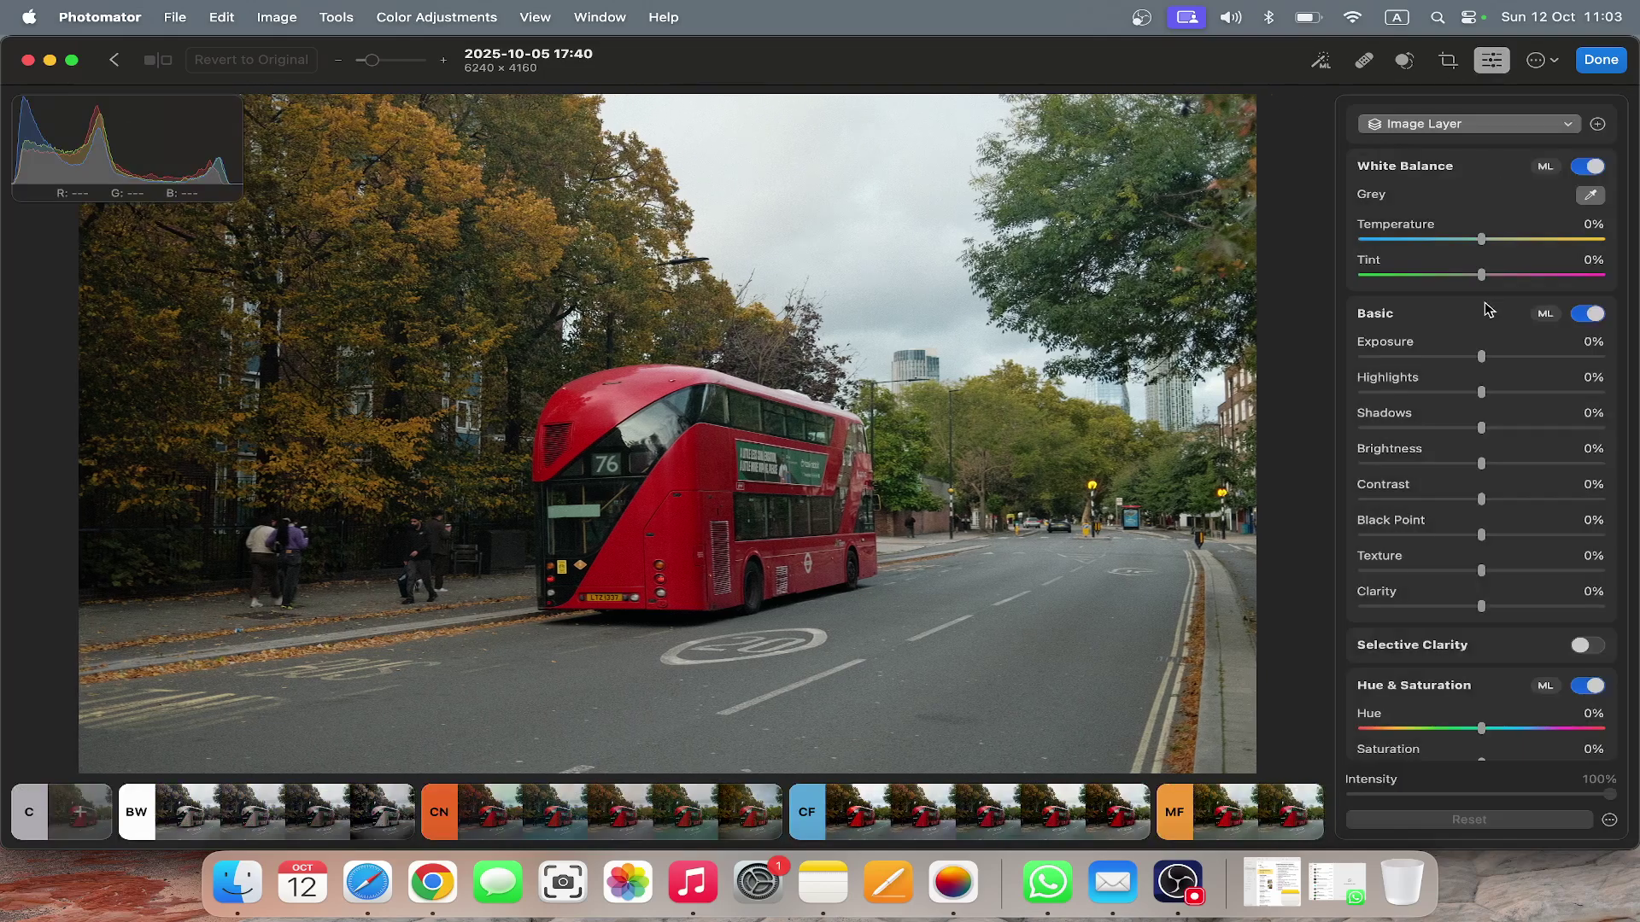
{"action": "left_click", "coordinate": [1501, 240]}
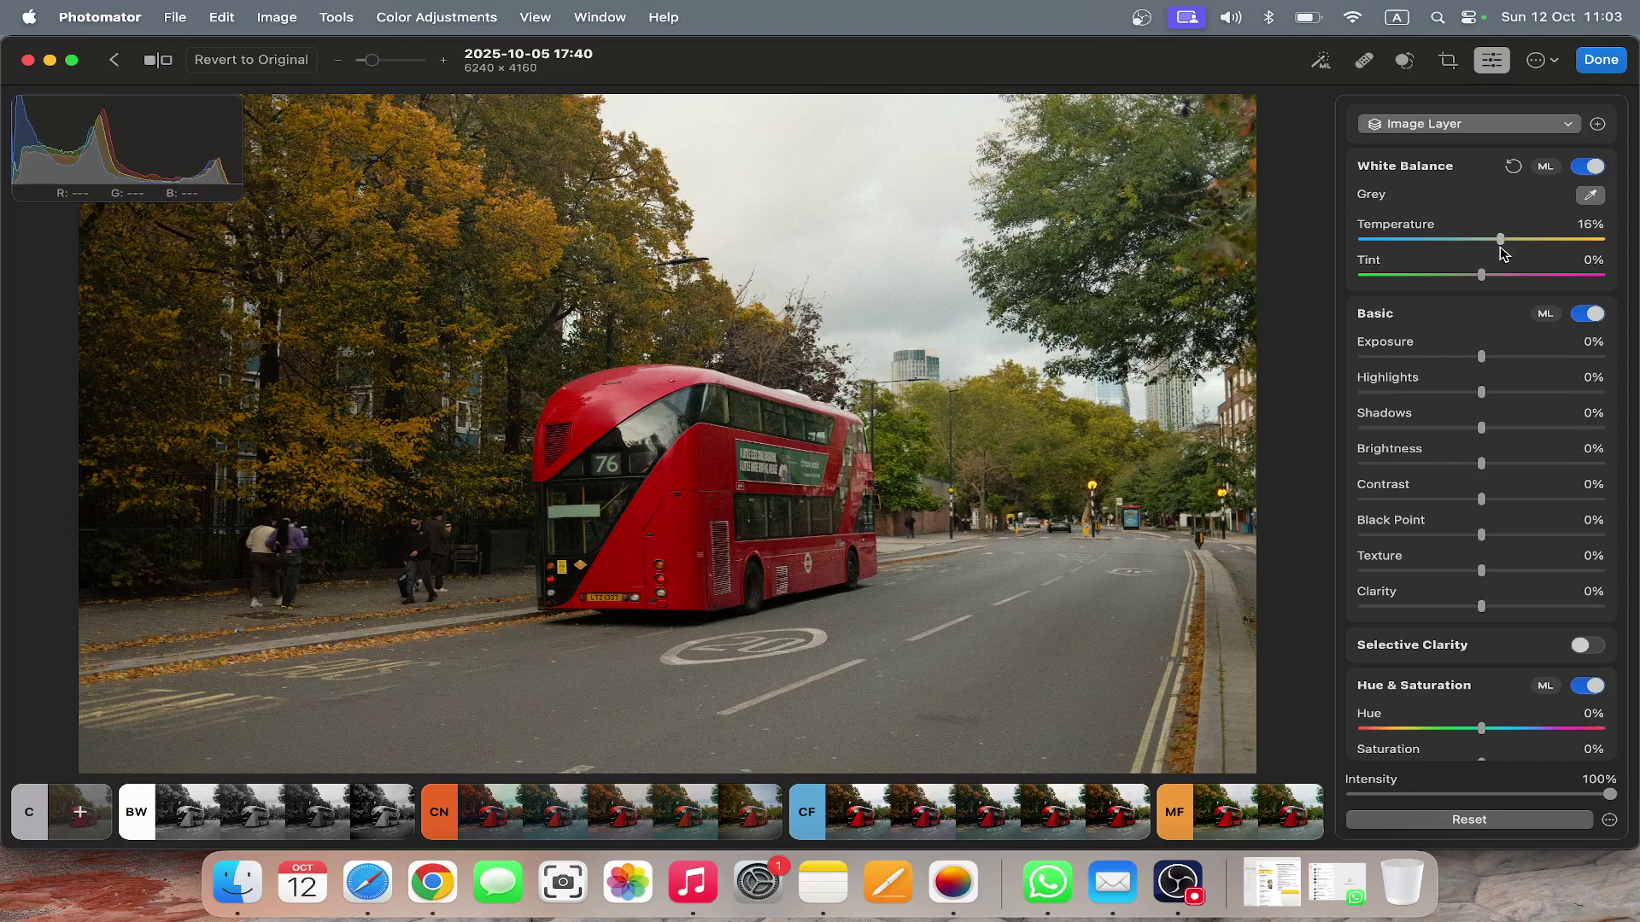
{"action": "left_click", "coordinate": [1517, 357]}
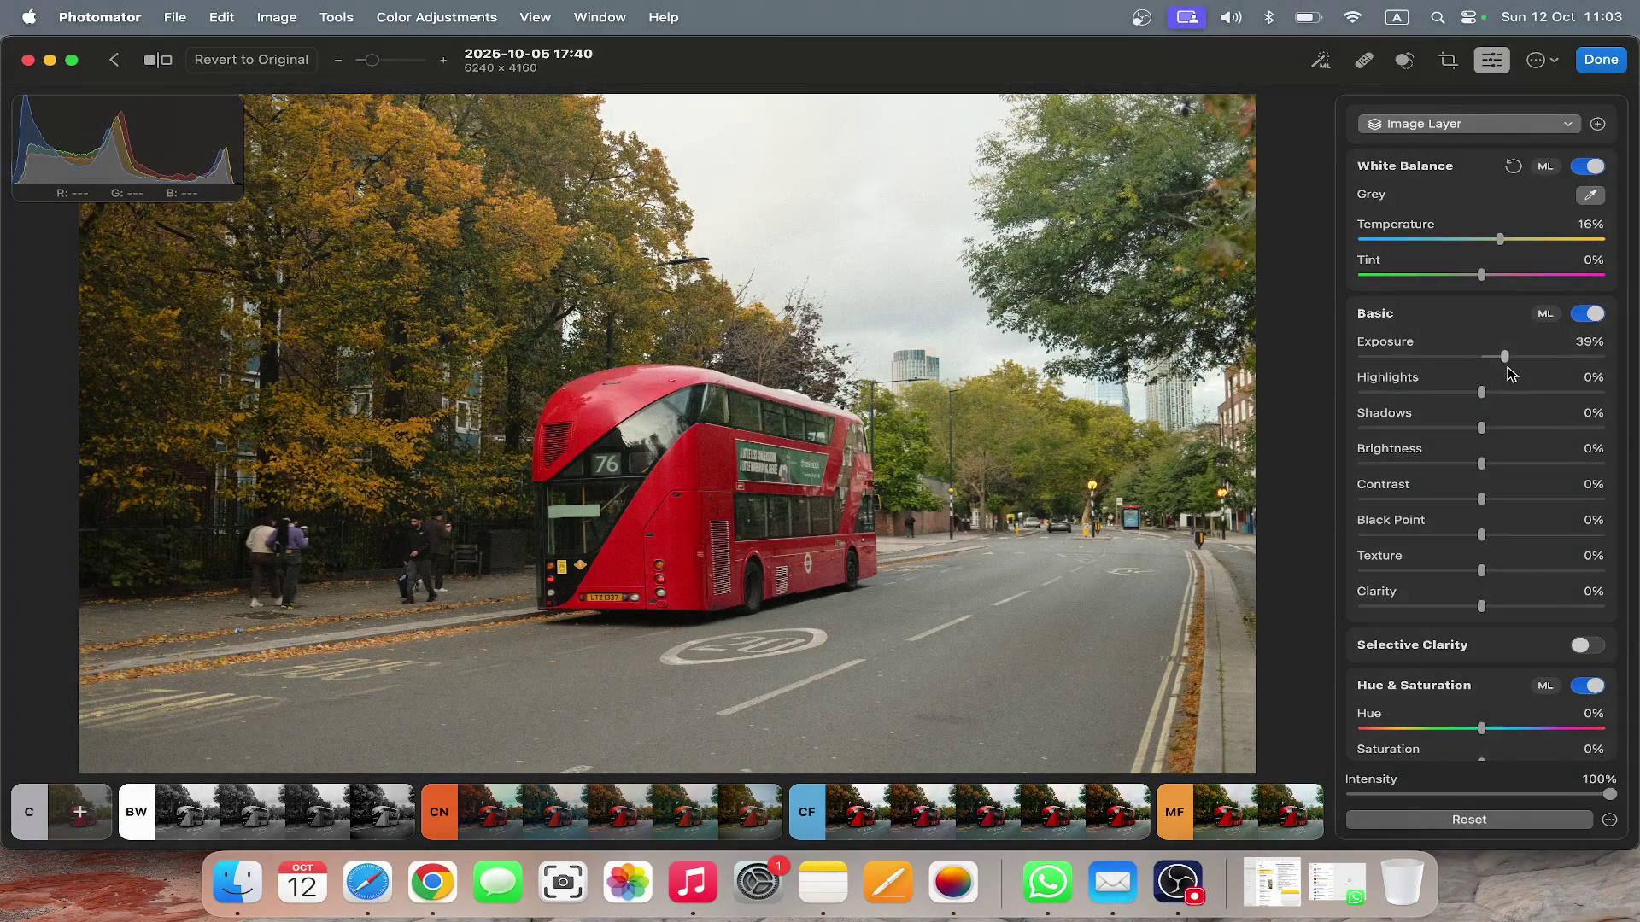
{"action": "left_click", "coordinate": [1502, 357]}
Pull highlights to -100%, lift shadows to 13%, and raise clarity to 9%
{"action": "left_click_drag", "start_coordinate": [1497, 392], "coordinate": [1362, 417]}
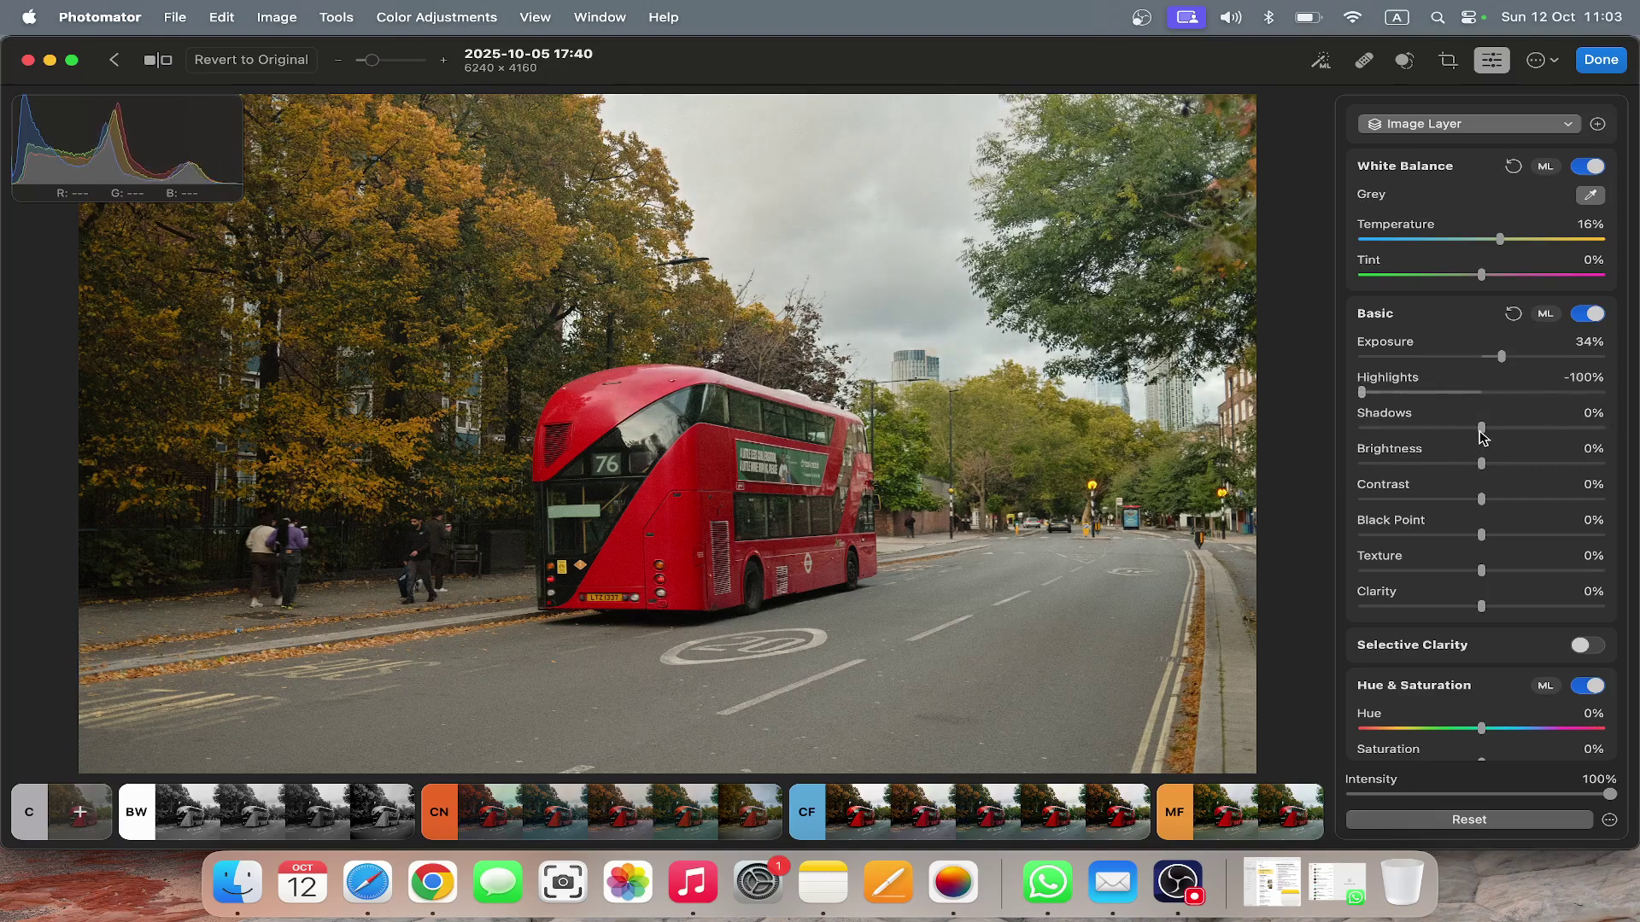
{"action": "left_click_drag", "start_coordinate": [1482, 428], "coordinate": [1494, 503]}
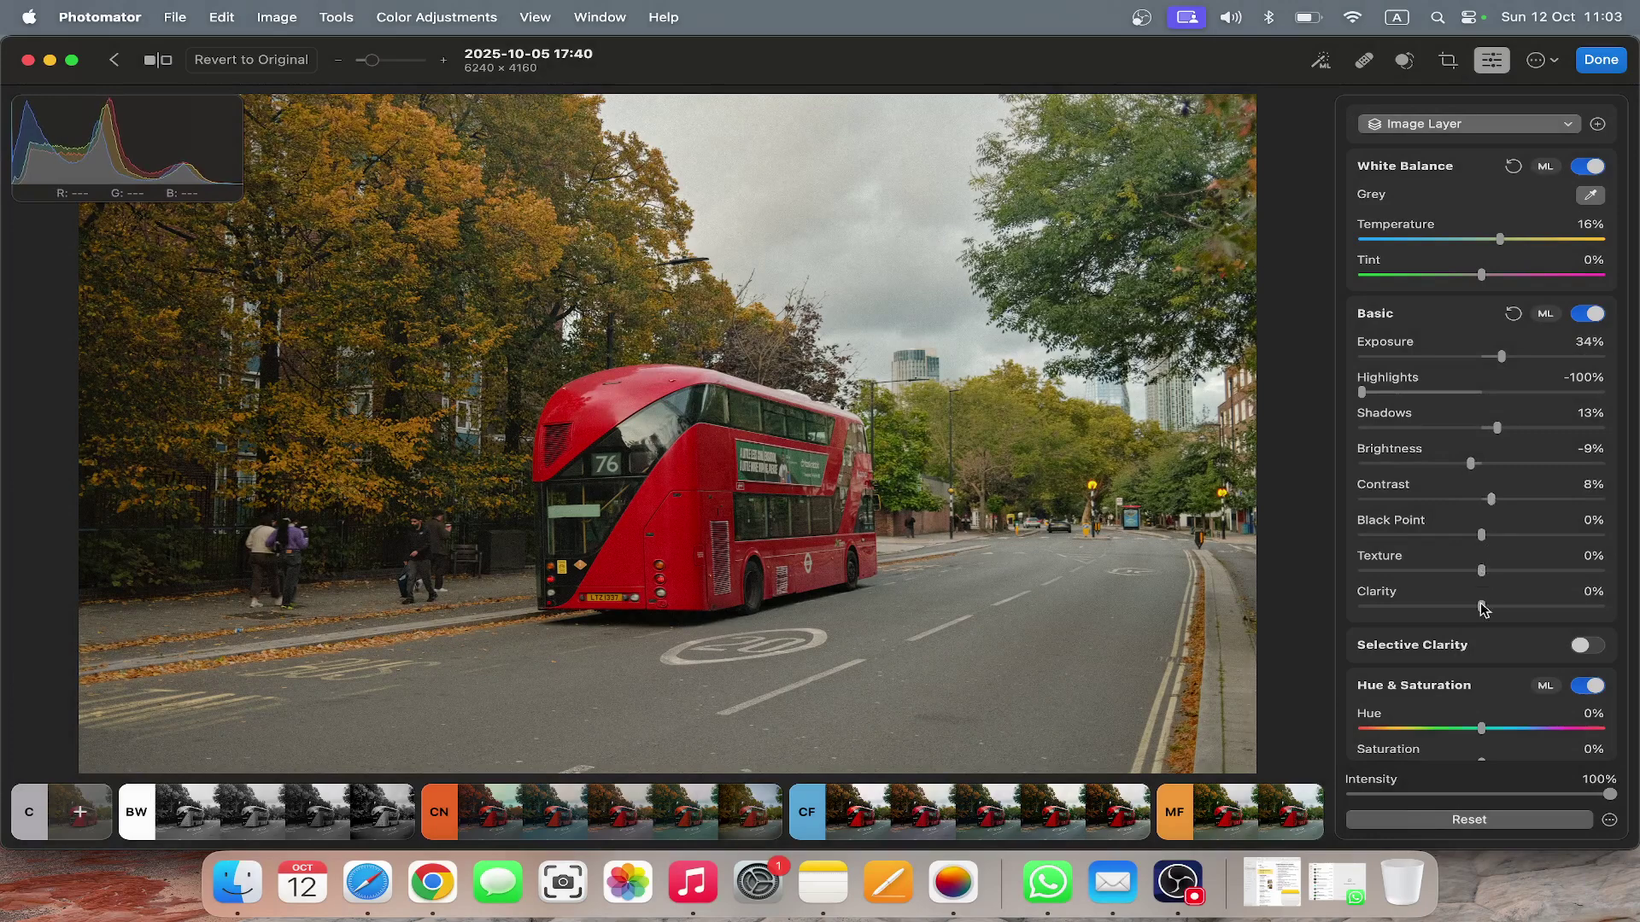
{"action": "scroll", "coordinate": [1480, 606], "scroll_direction": "down", "scroll_amount": 3}
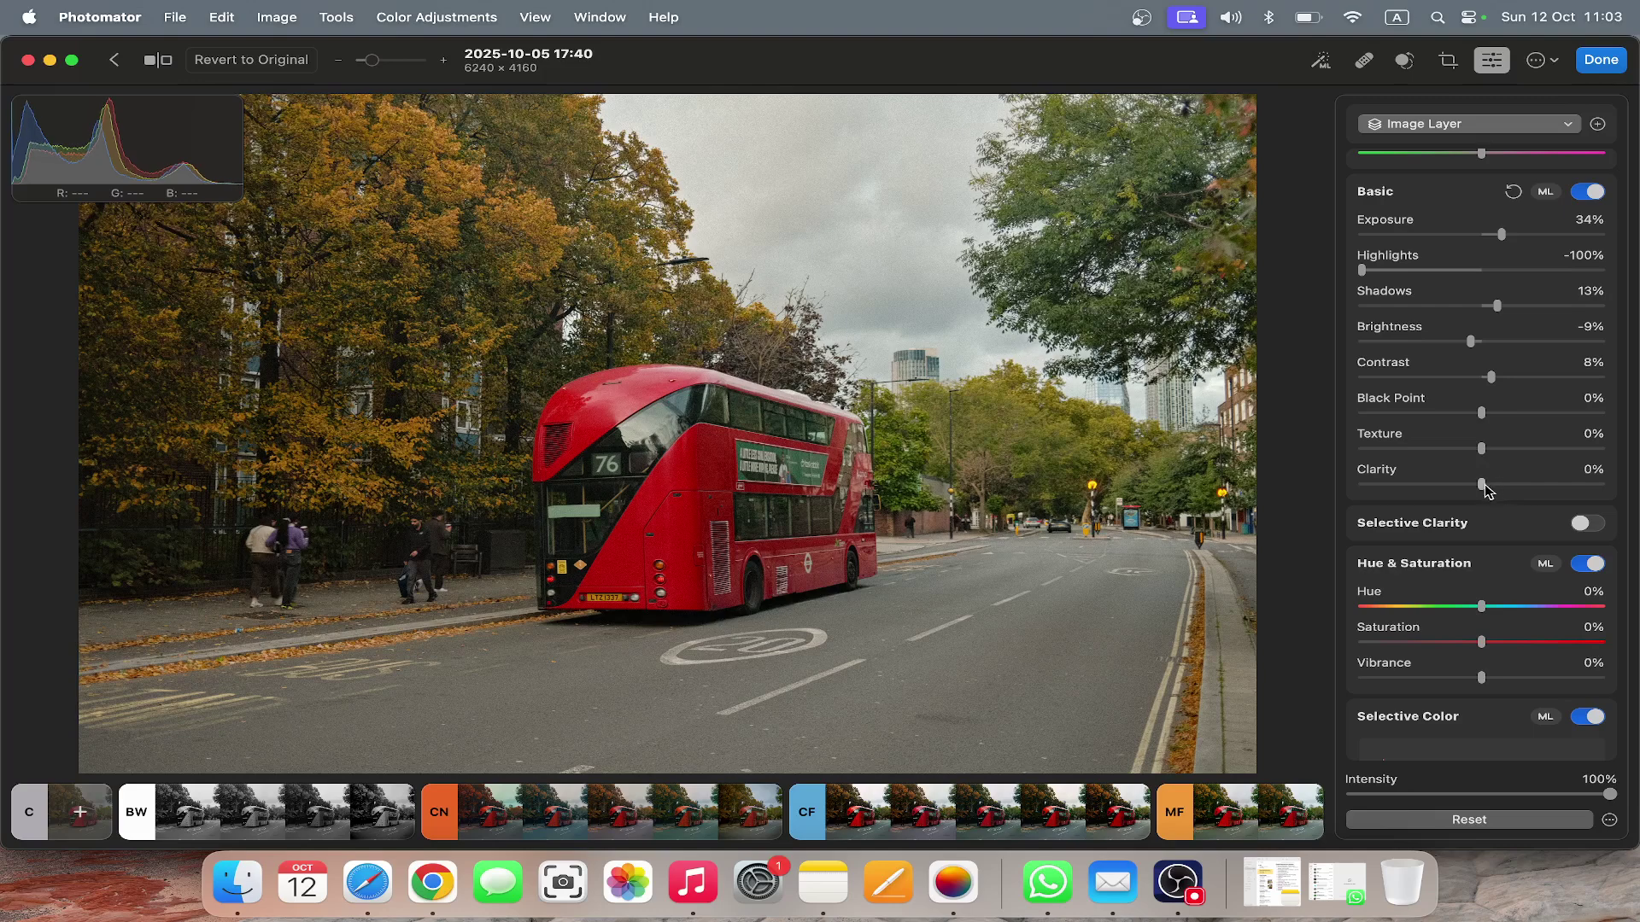
{"action": "mouse_move", "coordinate": [1487, 490]}
{"action": "left_mouse_down"}
{"action": "mouse_move", "coordinate": [1533, 491]}
{"action": "mouse_move", "coordinate": [1506, 499]}
{"action": "left_mouse_up"}
Boost the Selective Color red saturation so the bus looks richer
{"action": "scroll", "coordinate": [1495, 658], "scroll_direction": "down", "scroll_amount": 3}
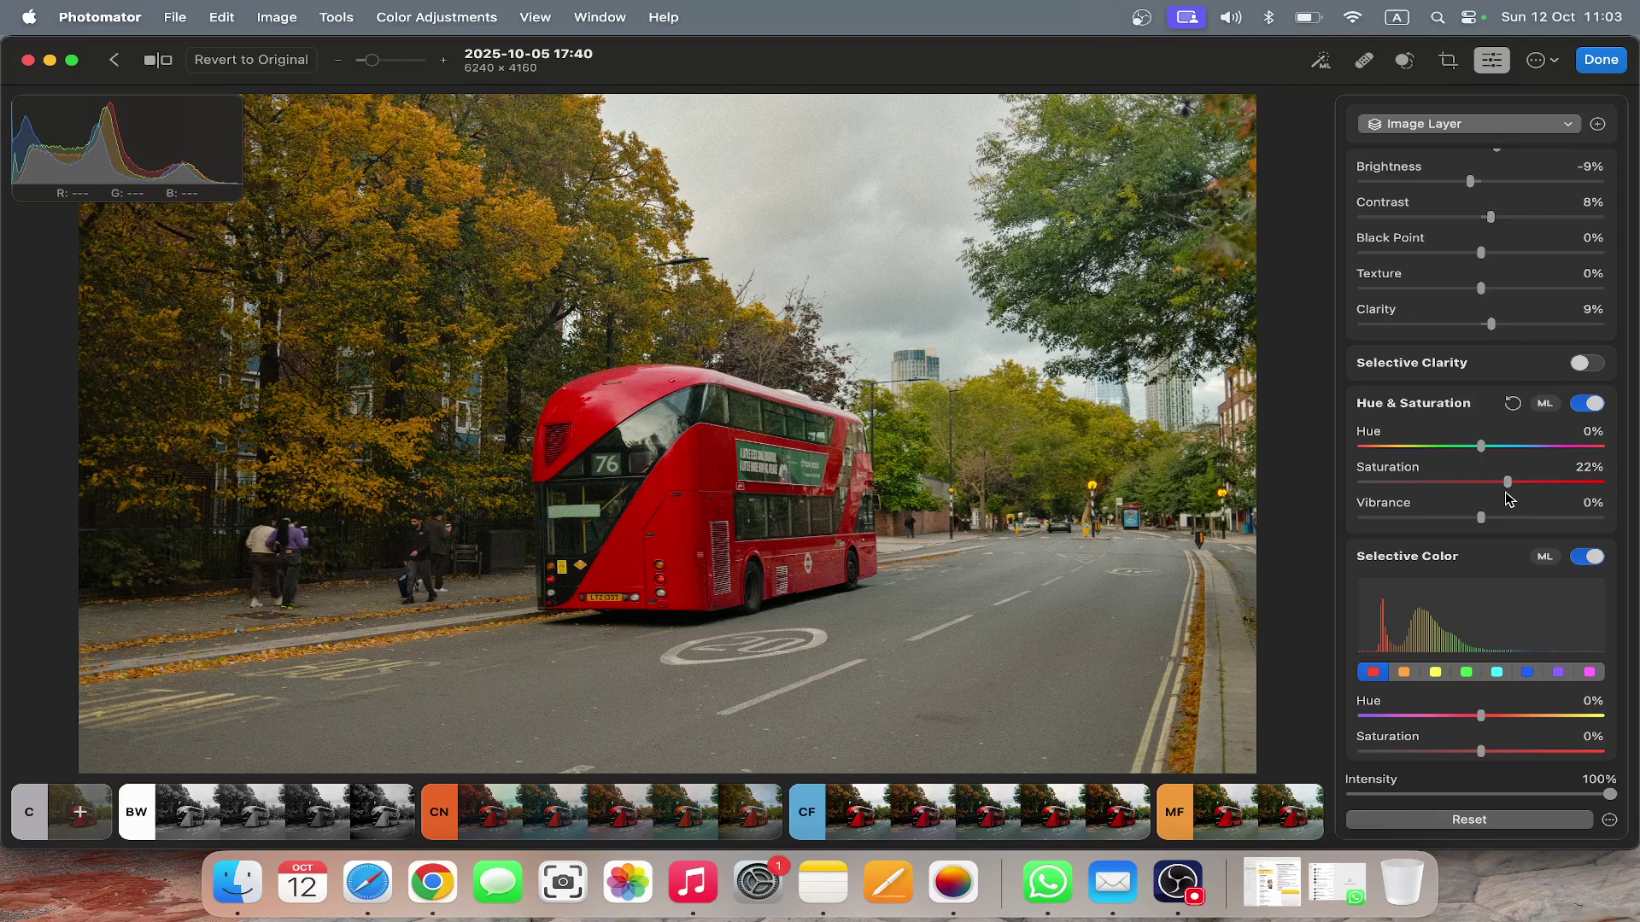
{"action": "scroll", "coordinate": [1542, 607], "scroll_direction": "down", "scroll_amount": 5}
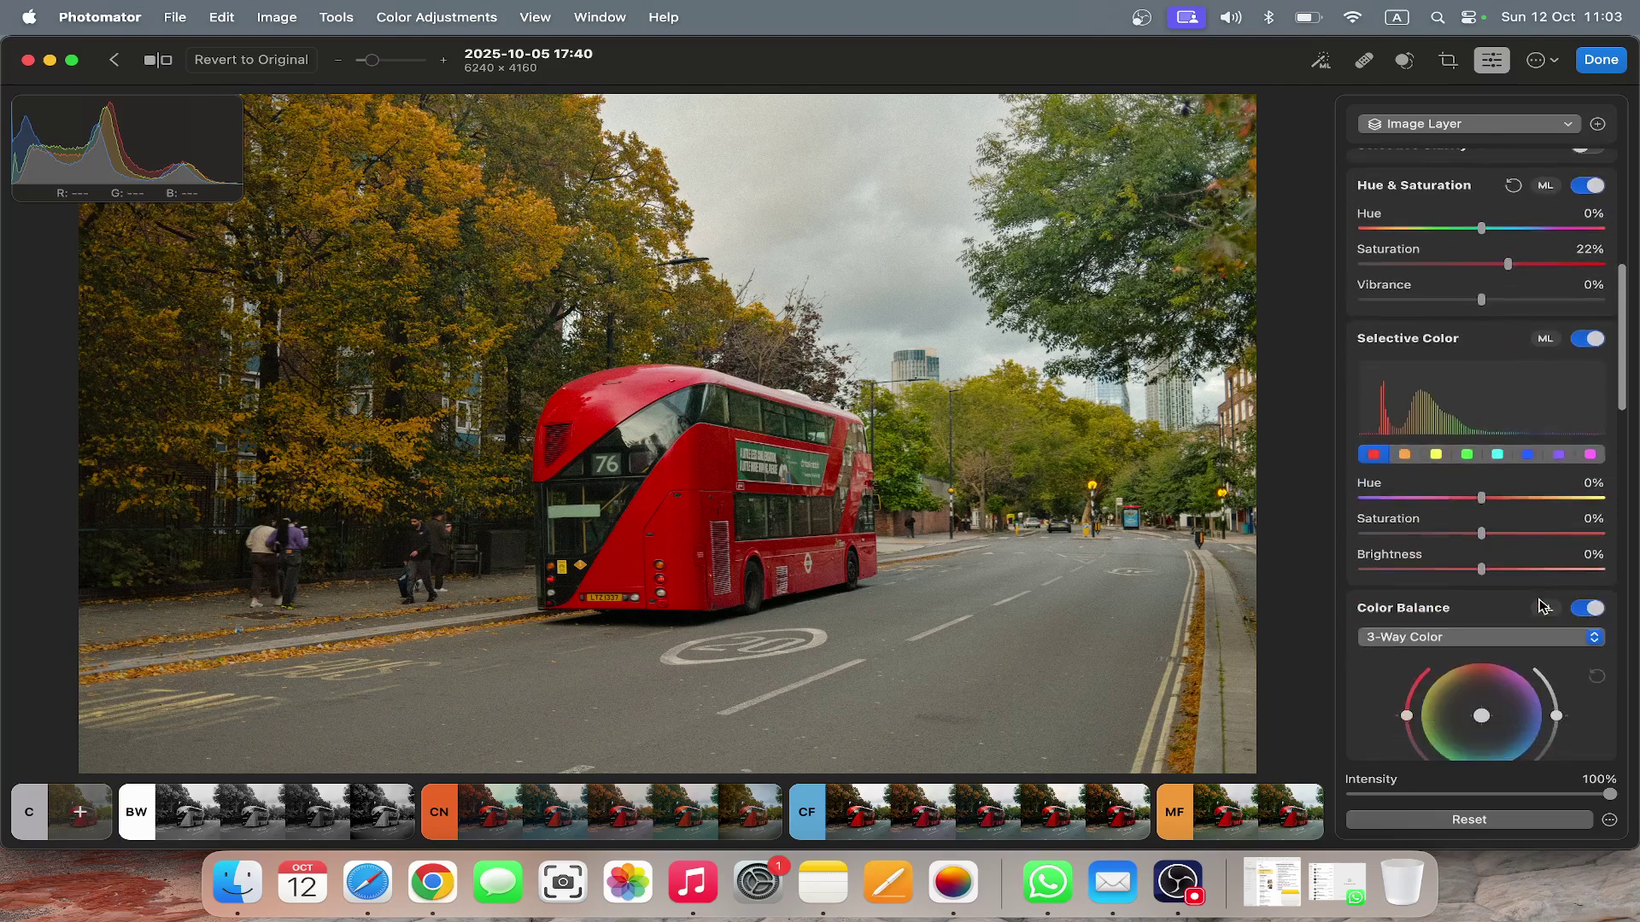
{"action": "scroll", "coordinate": [1541, 606], "scroll_direction": "down", "scroll_amount": 2}
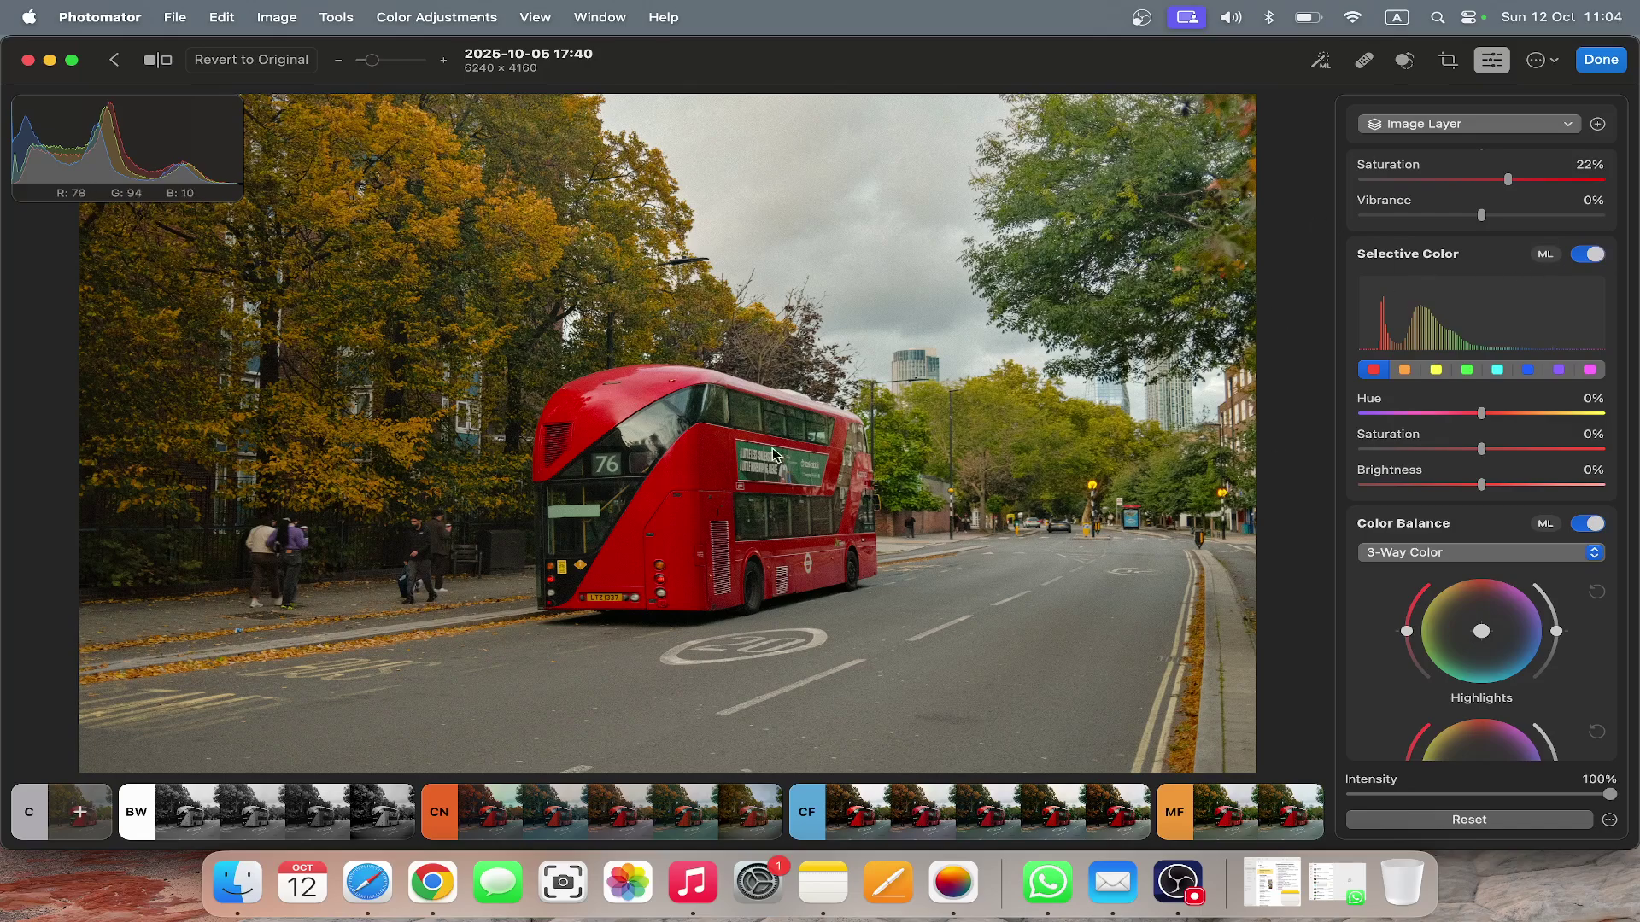
{"action": "scroll", "coordinate": [675, 479], "scroll_direction": "up", "scroll_amount": 3}
{"action": "scroll", "coordinate": [732, 494], "scroll_direction": "down", "scroll_amount": 3}
{"action": "mouse_move", "coordinate": [1483, 453]}
{"action": "left_mouse_down"}
{"action": "mouse_move", "coordinate": [1537, 453]}
{"action": "mouse_move", "coordinate": [1422, 452]}
{"action": "mouse_move", "coordinate": [1487, 461]}
{"action": "left_mouse_up"}
{"action": "left_click_drag", "start_coordinate": [1508, 449], "coordinate": [1514, 461]}
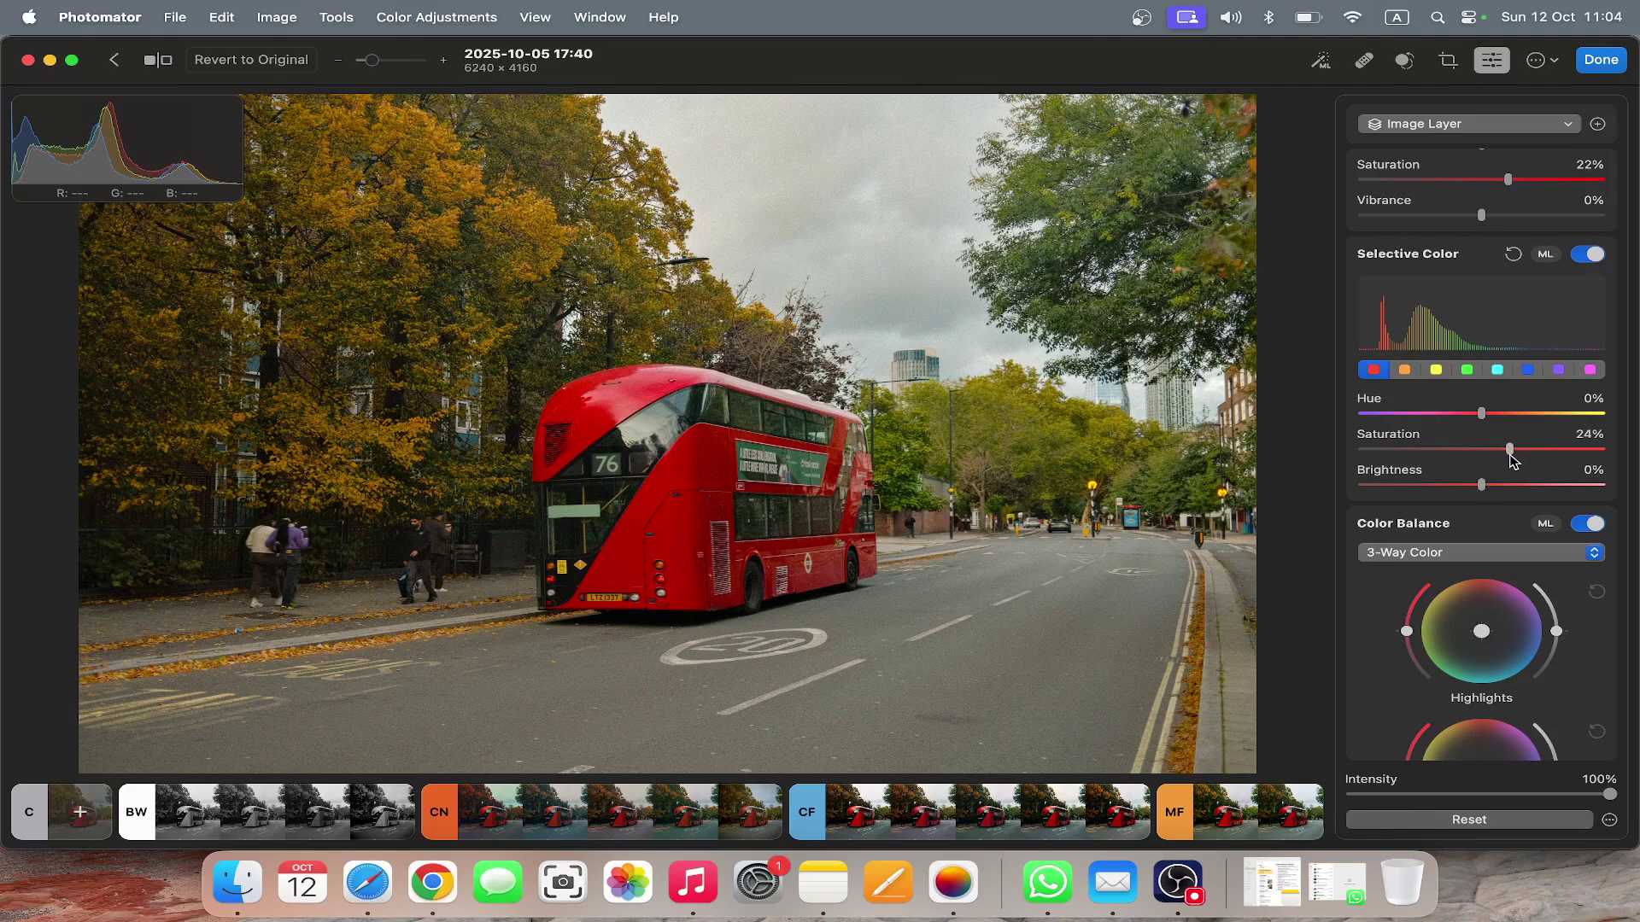
Raise orange saturation to 18%, tweak green, and lower blue saturation to -18%
{"action": "left_click", "coordinate": [1404, 369]}
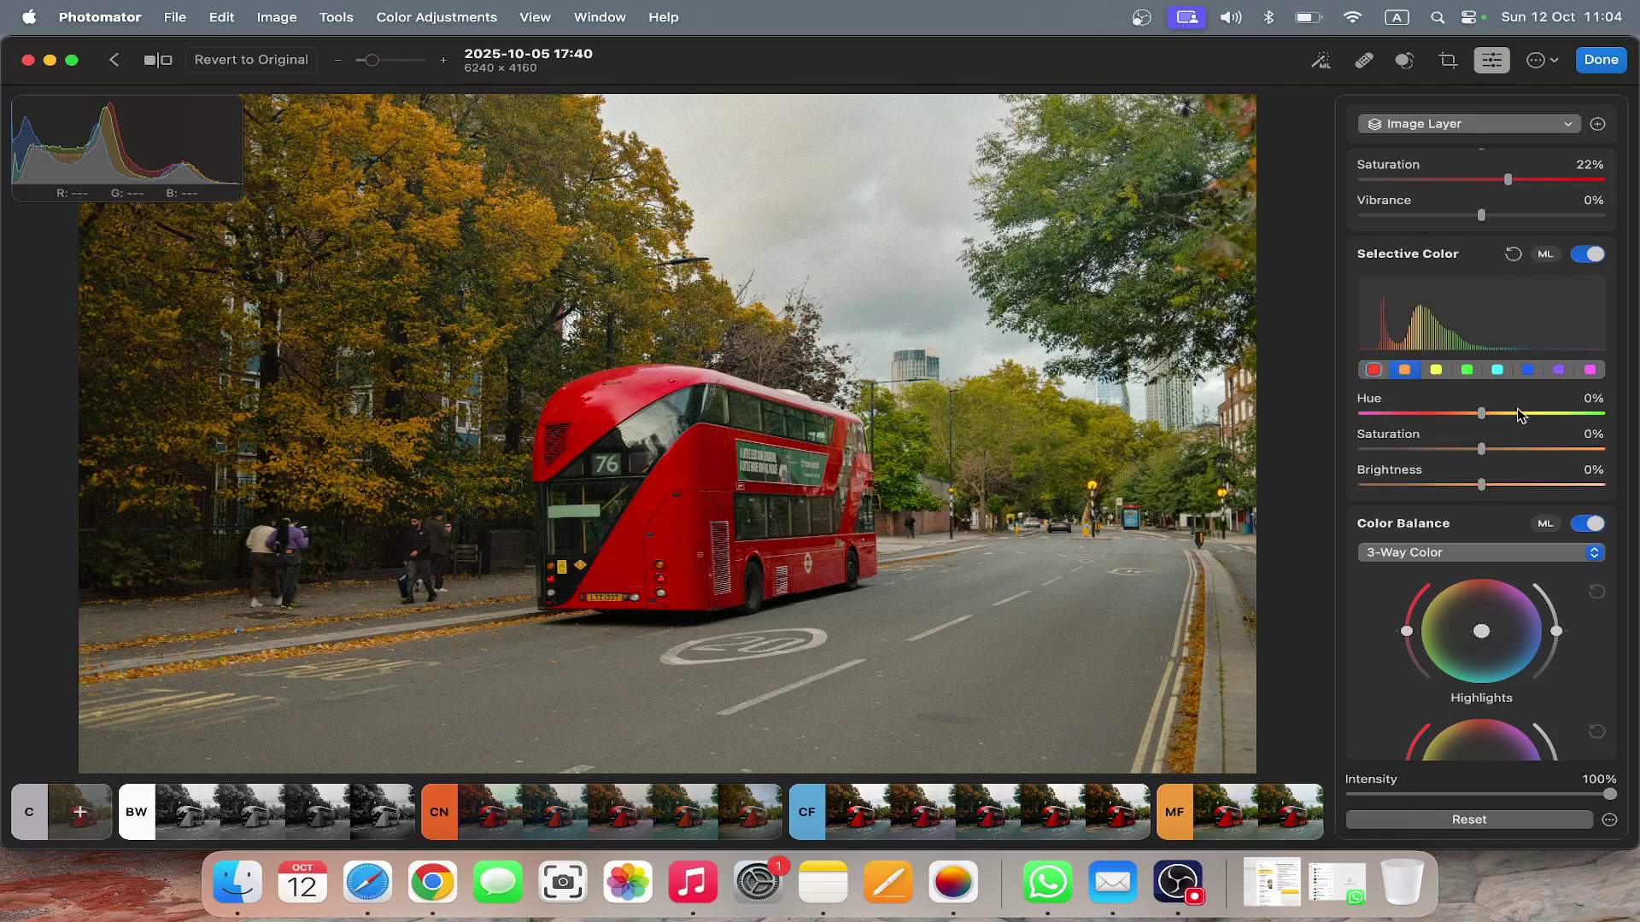
{"action": "left_click_drag", "start_coordinate": [1502, 457], "coordinate": [1498, 452]}
{"action": "left_click", "coordinate": [1467, 369]}
{"action": "left_click", "coordinate": [1503, 457]}
{"action": "left_click_drag", "start_coordinate": [1508, 459], "coordinate": [1471, 468]}
{"action": "left_click", "coordinate": [1497, 369]}
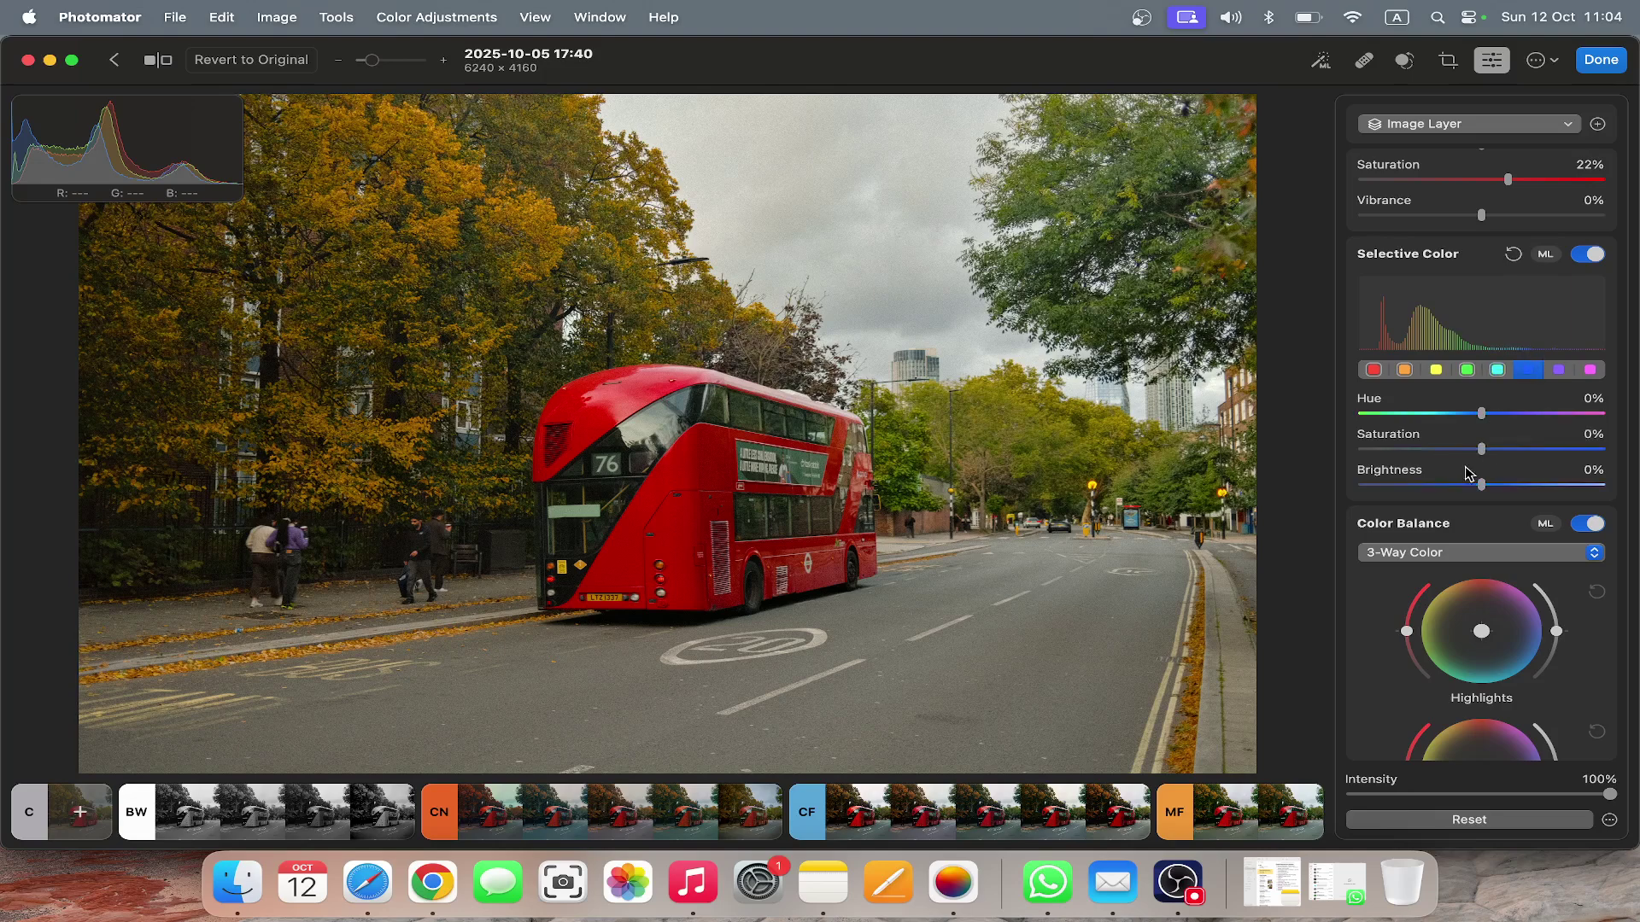
{"action": "left_click_drag", "start_coordinate": [1481, 450], "coordinate": [1460, 450]}
Shift the 3-Way Color highlights wheel toward a warmer tint
{"action": "scroll", "coordinate": [1516, 434], "scroll_direction": "down", "scroll_amount": 3}
{"action": "scroll", "coordinate": [1516, 434], "scroll_direction": "down", "scroll_amount": 5}
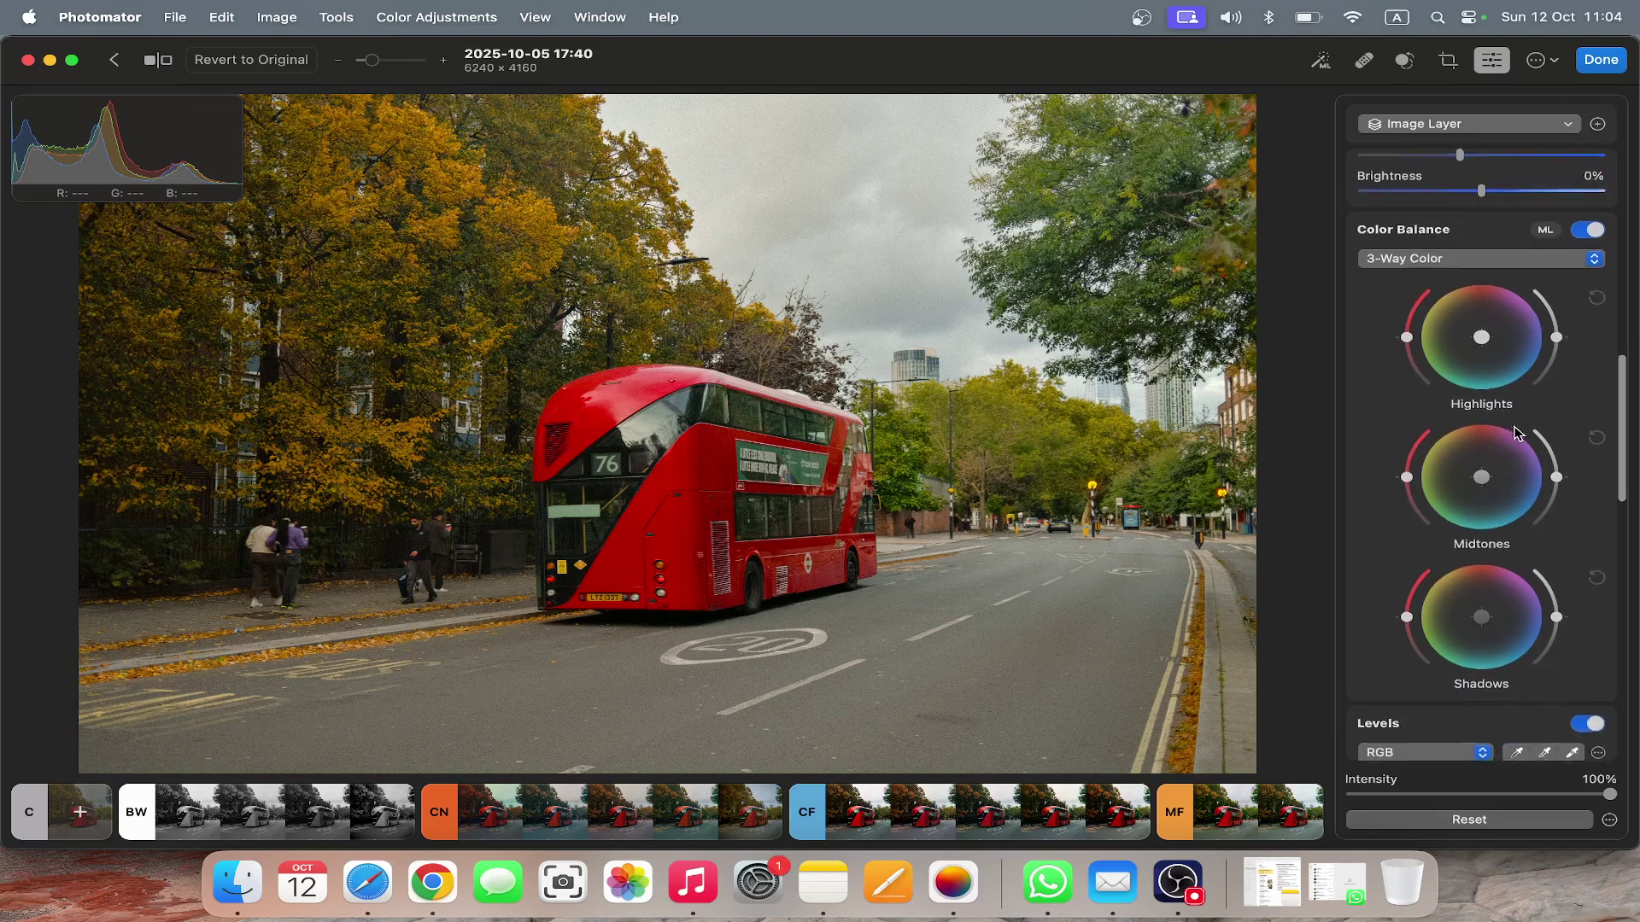
{"action": "scroll", "coordinate": [1516, 434], "scroll_direction": "up", "scroll_amount": 1}
{"action": "scroll", "coordinate": [1516, 434], "scroll_direction": "down", "scroll_amount": 1}
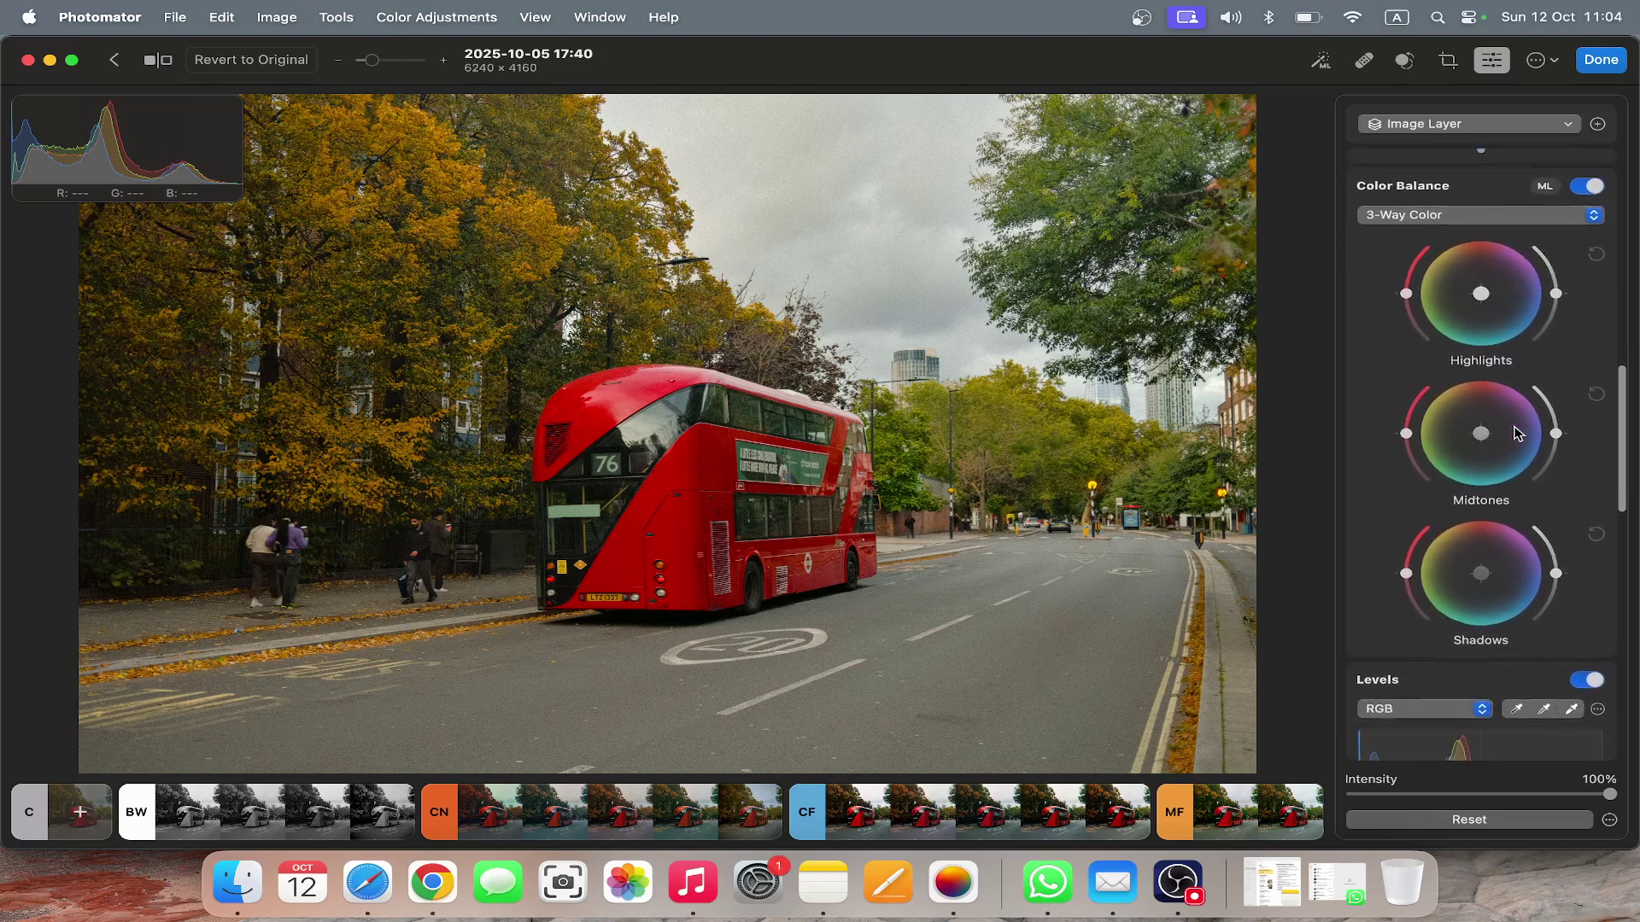
{"action": "scroll", "coordinate": [1516, 433], "scroll_direction": "up", "scroll_amount": 1}
{"action": "scroll", "coordinate": [1516, 433], "scroll_direction": "down", "scroll_amount": 1}
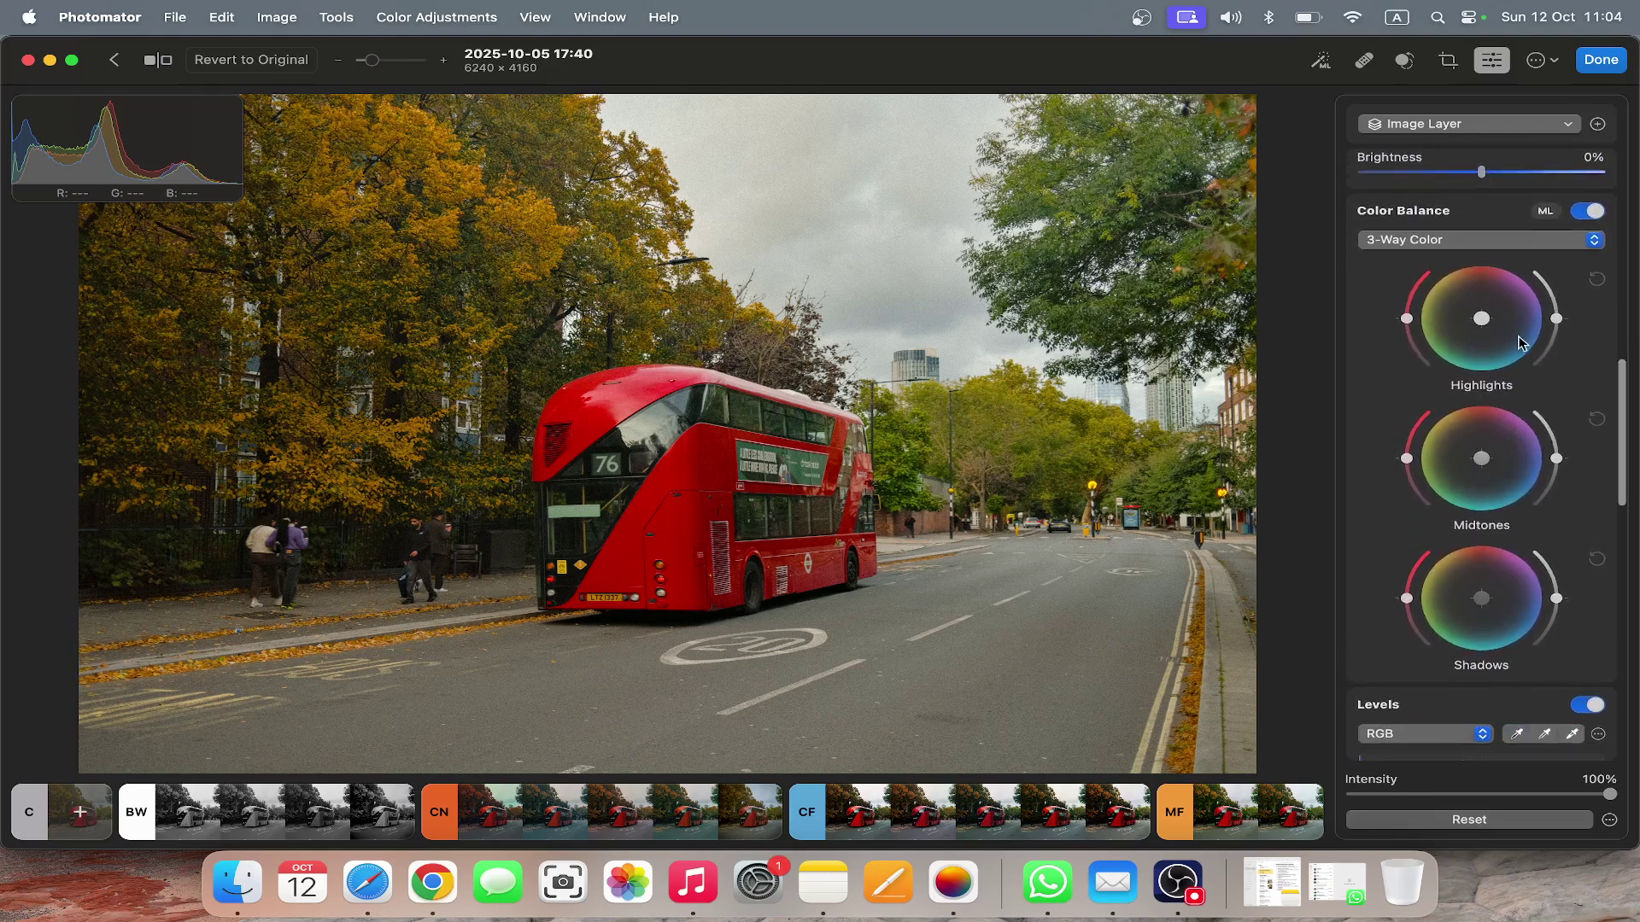
{"action": "scroll", "coordinate": [1505, 323], "scroll_direction": "up", "scroll_amount": 2}
{"action": "scroll", "coordinate": [1505, 323], "scroll_direction": "up", "scroll_amount": 1}
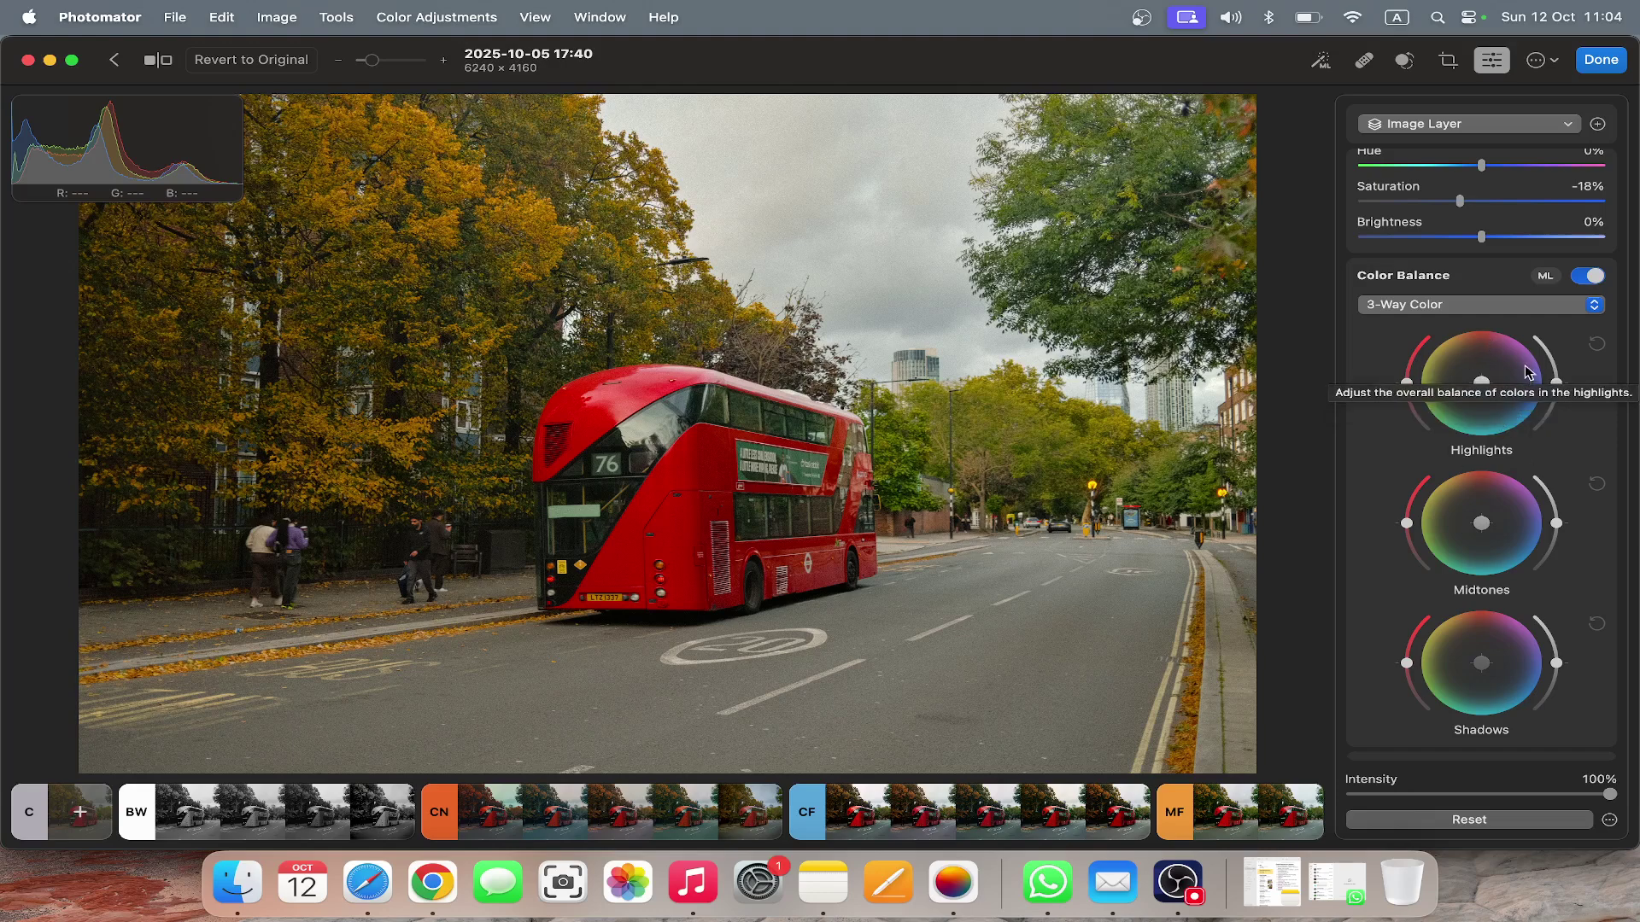
{"action": "left_click_drag", "start_coordinate": [1508, 372], "coordinate": [1499, 391]}
{"action": "left_click_drag", "start_coordinate": [1484, 468], "coordinate": [1444, 494]}
Tint the midtones and shadows wheels for a slightly magenta cast
{"action": "left_click", "coordinate": [1501, 510]}
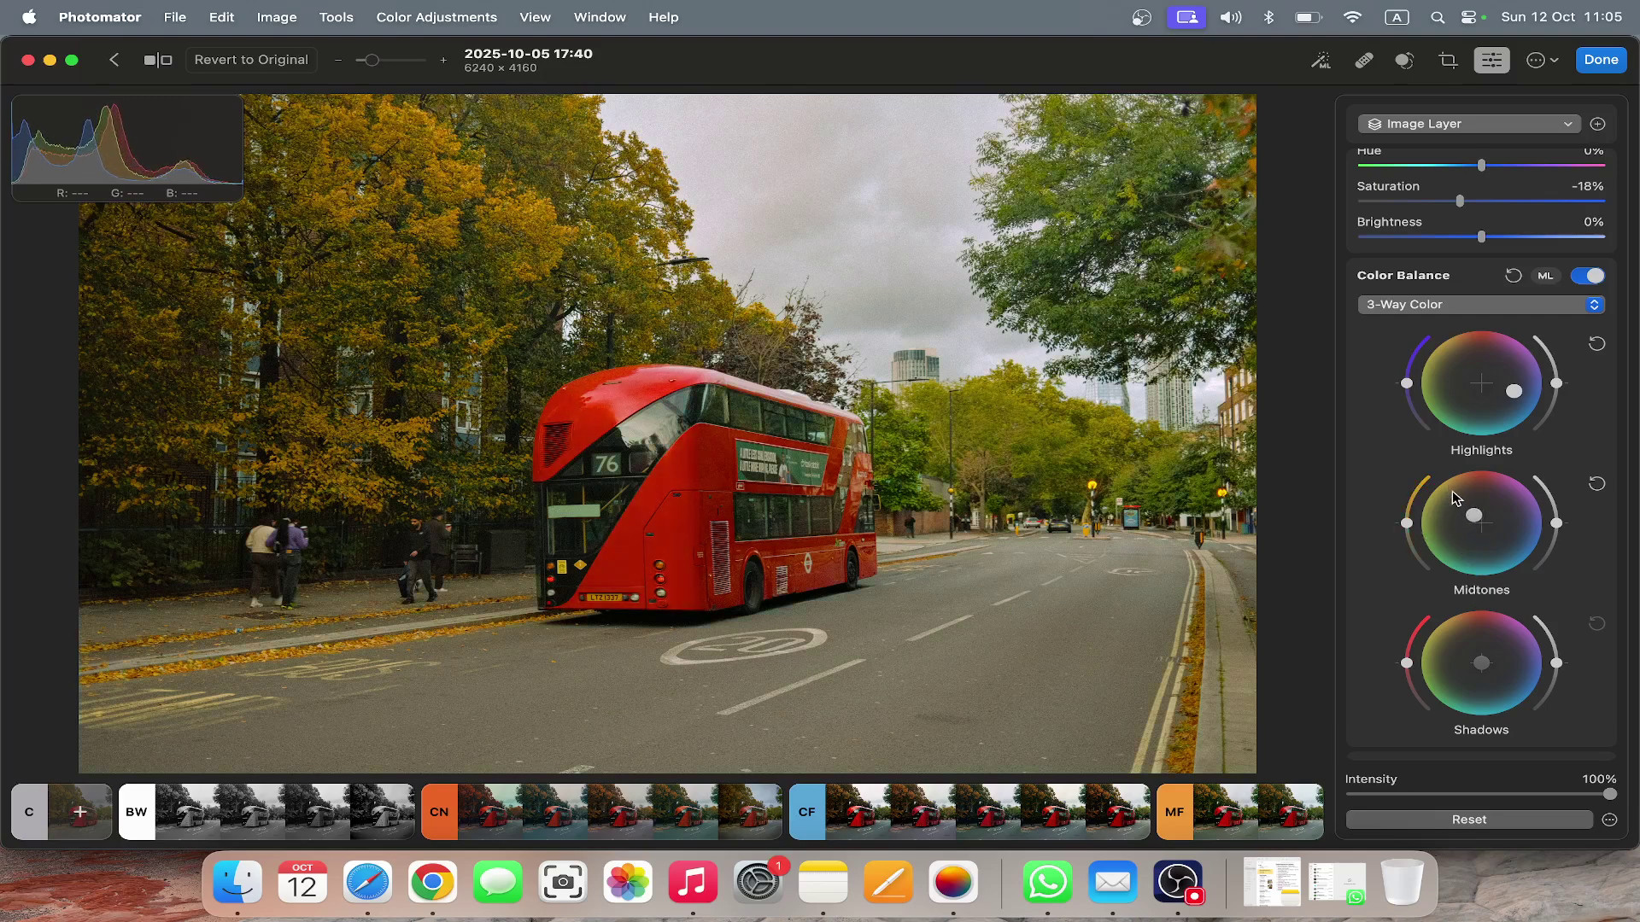
{"action": "scroll", "coordinate": [1490, 551], "scroll_direction": "down", "scroll_amount": 5}
{"action": "mouse_move", "coordinate": [1483, 458]}
{"action": "left_mouse_down"}
{"action": "mouse_move", "coordinate": [1505, 472]}
{"action": "mouse_move", "coordinate": [1476, 441]}
{"action": "mouse_move", "coordinate": [1495, 491]}
{"action": "mouse_move", "coordinate": [1481, 451]}
{"action": "left_mouse_up"}
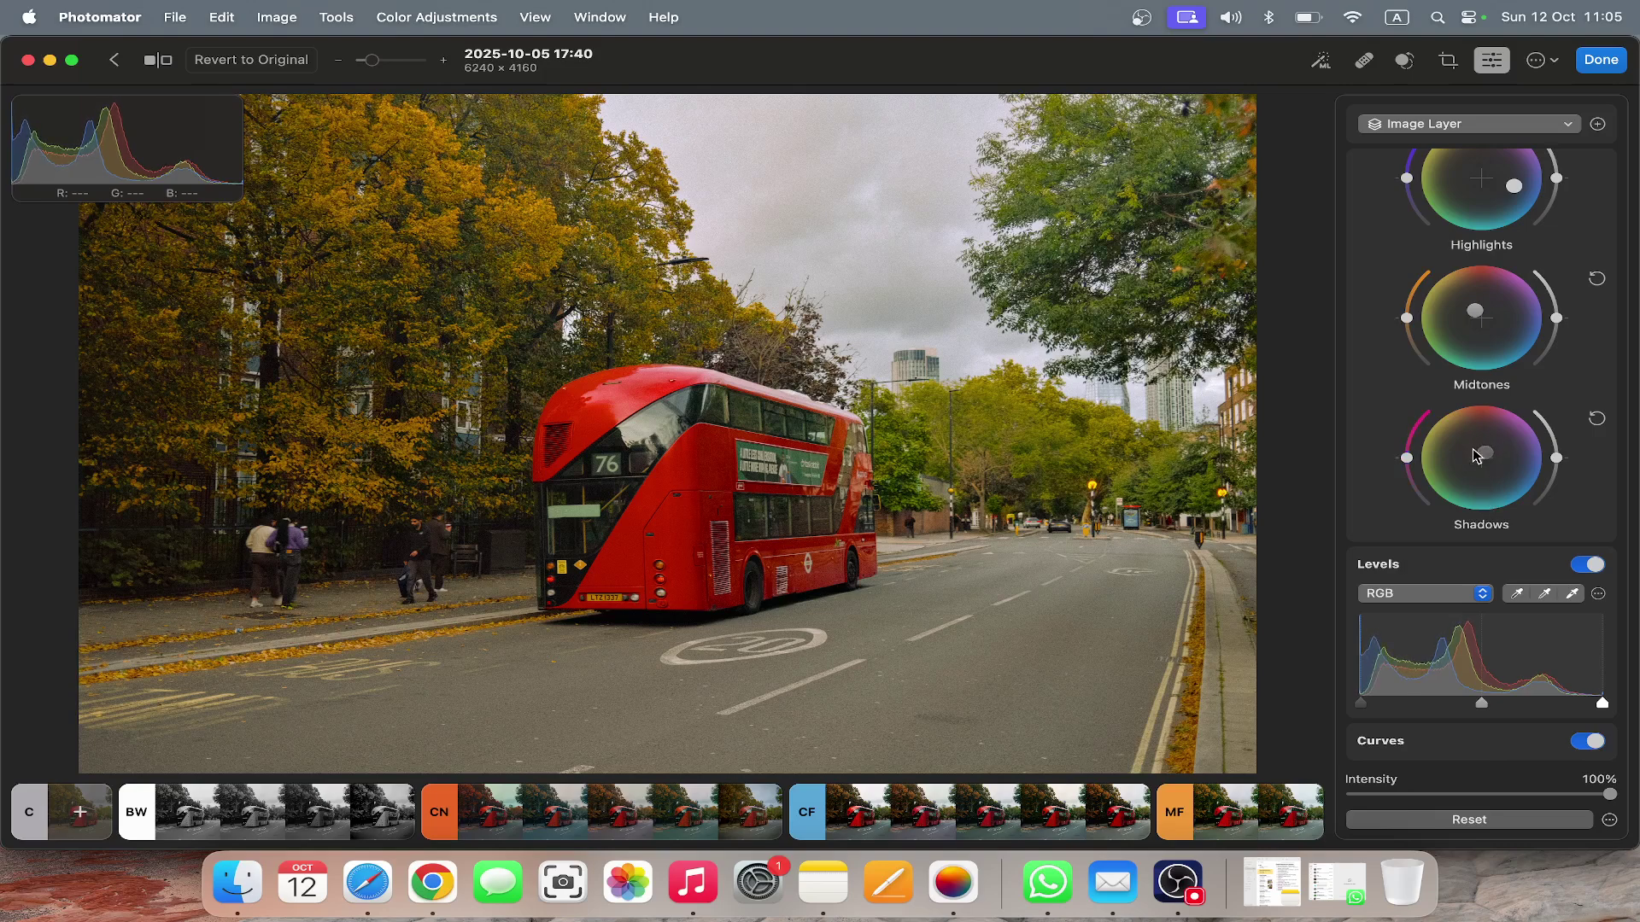
Add three RGB curve points and lower the bottom point slightly (in 65, out 61)
{"action": "scroll", "coordinate": [1546, 568], "scroll_direction": "down", "scroll_amount": 4}
{"action": "scroll", "coordinate": [1546, 568], "scroll_direction": "down", "scroll_amount": 5}
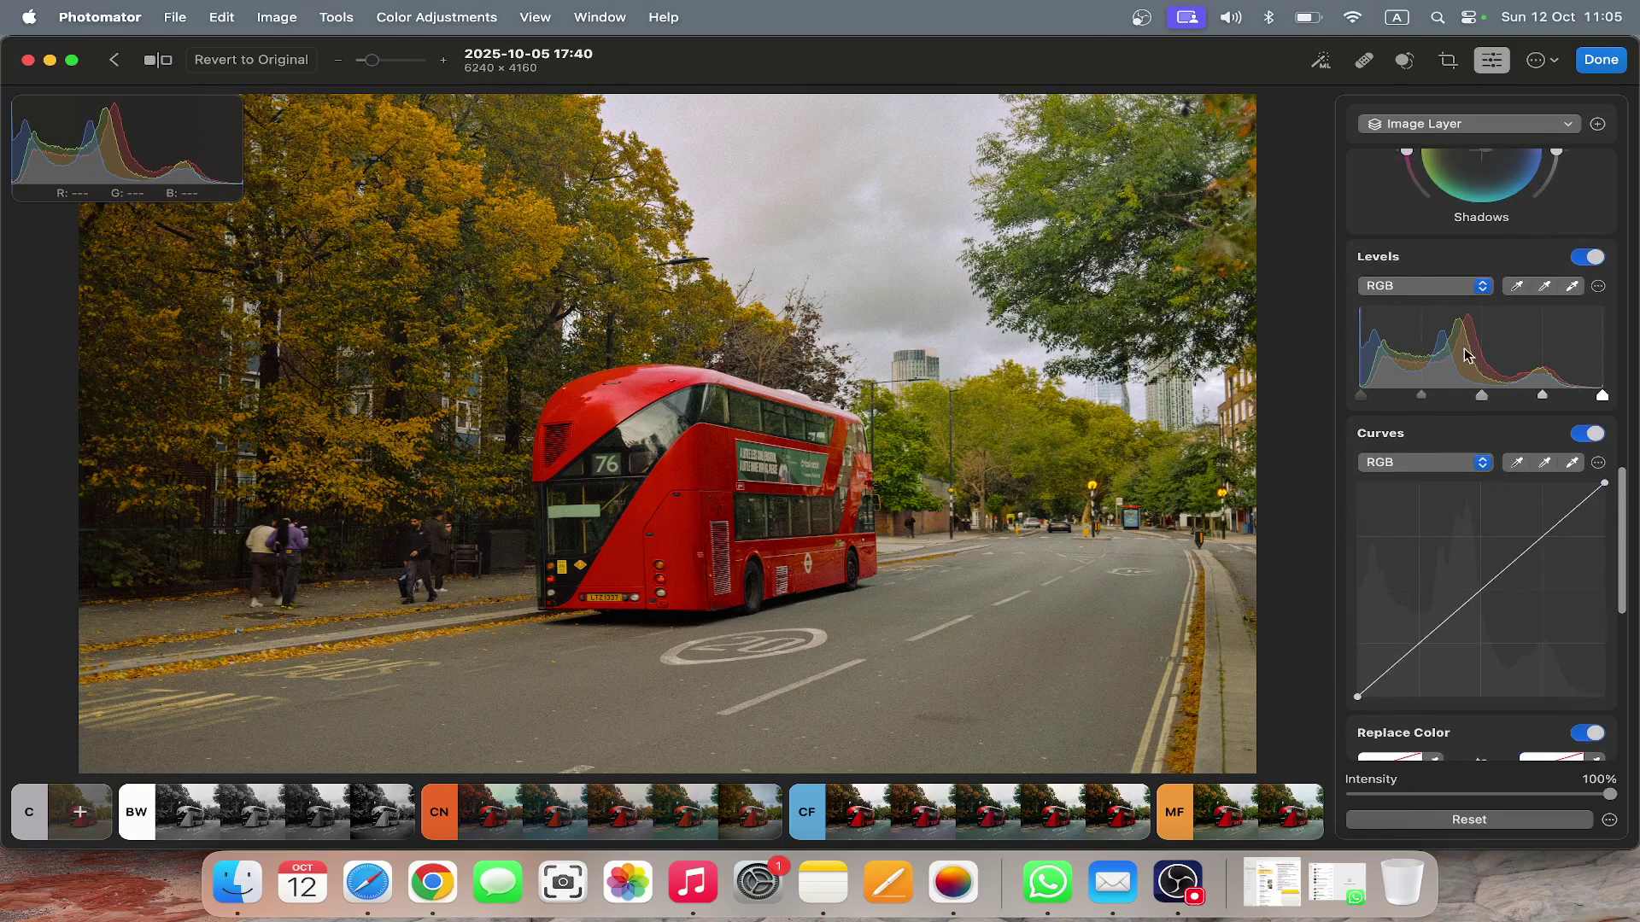
{"action": "scroll", "coordinate": [1485, 386], "scroll_direction": "down", "scroll_amount": 3}
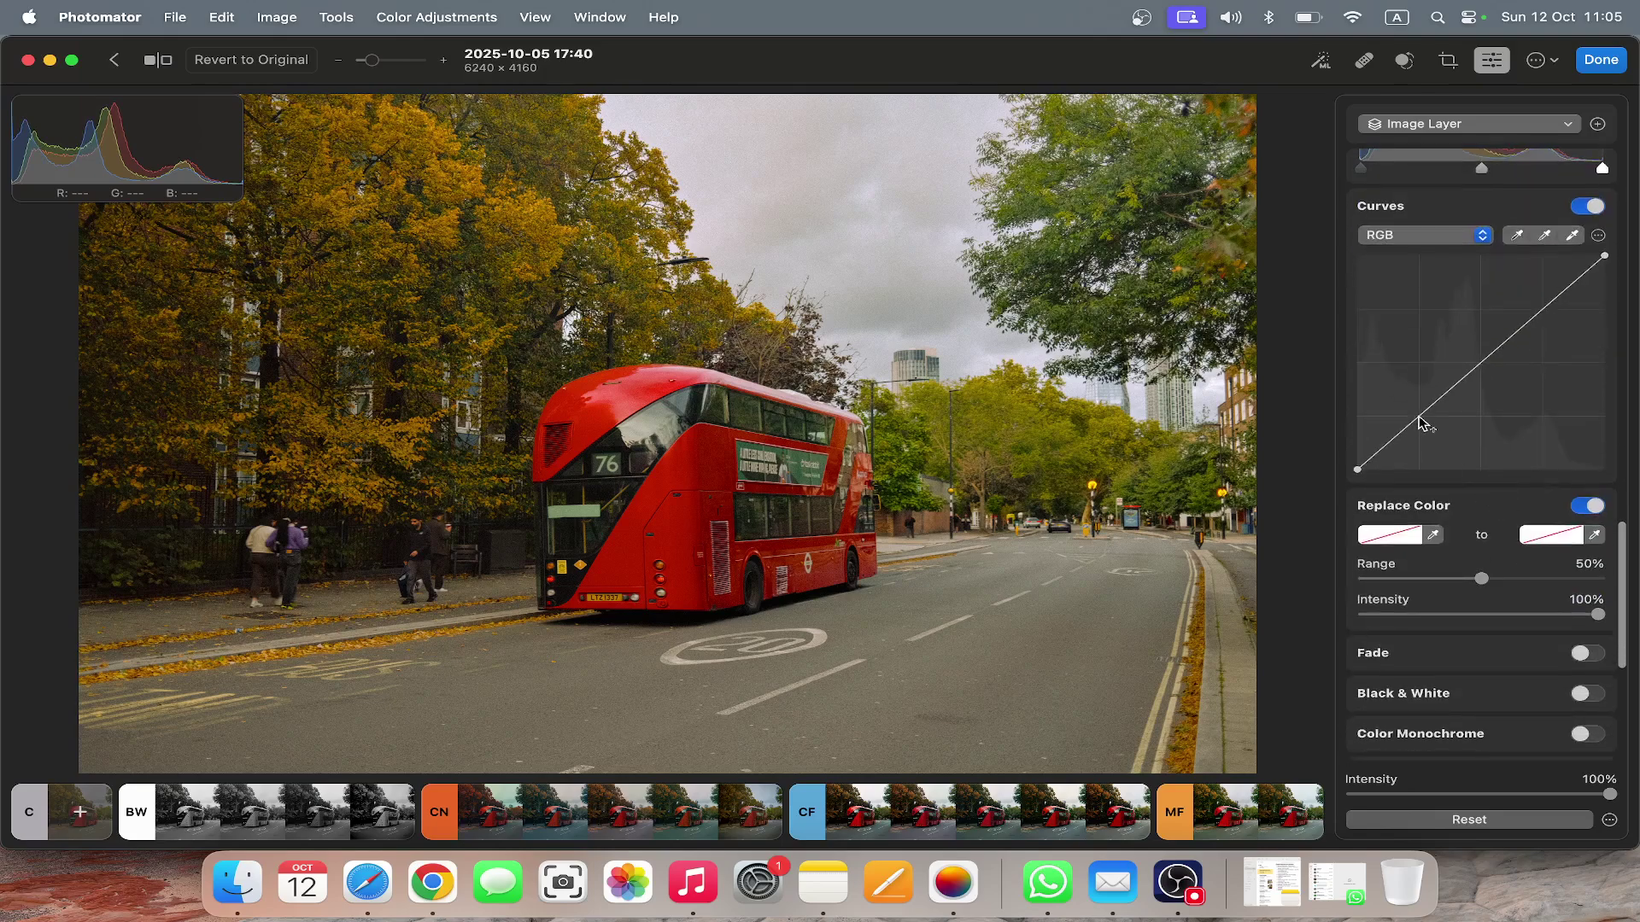
{"action": "left_click", "coordinate": [1417, 417]}
{"action": "left_click", "coordinate": [1483, 361]}
{"action": "left_click", "coordinate": [1542, 310]}
{"action": "mouse_move", "coordinate": [1423, 420]}
{"action": "left_mouse_down"}
{"action": "mouse_move", "coordinate": [1418, 407]}
{"action": "mouse_move", "coordinate": [1425, 422]}
{"action": "left_mouse_up"}
{"action": "scroll", "coordinate": [1424, 421], "scroll_direction": "down", "scroll_amount": 5}
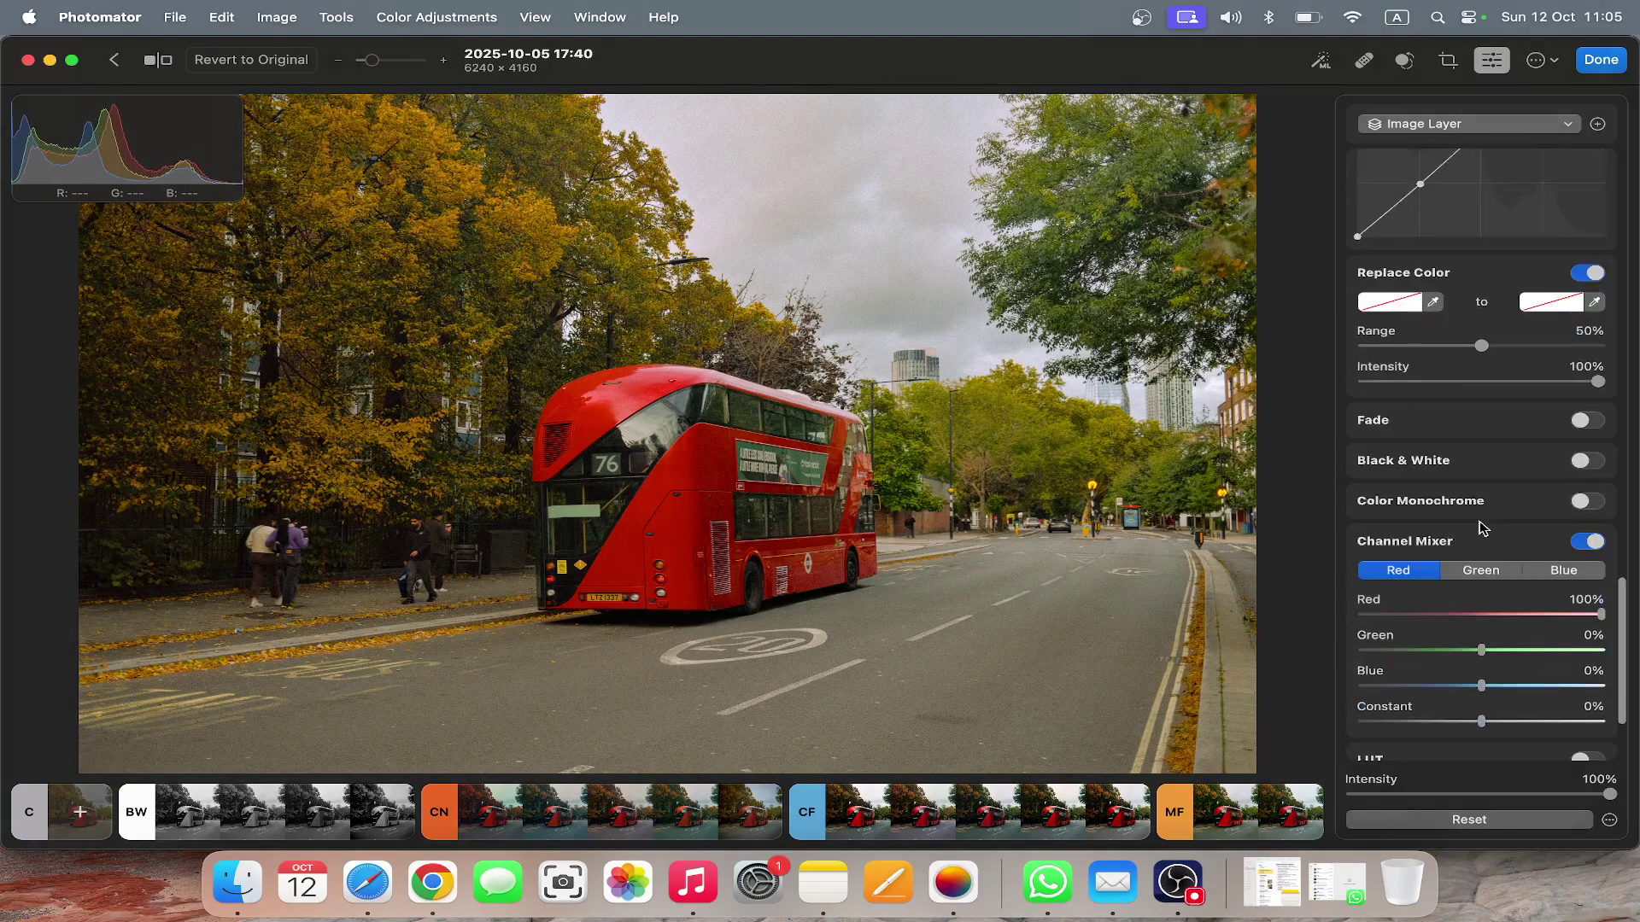
{"action": "scroll", "coordinate": [1452, 342], "scroll_direction": "up", "scroll_amount": 5}
{"action": "scroll", "coordinate": [1452, 256], "scroll_direction": "down", "scroll_amount": 8}
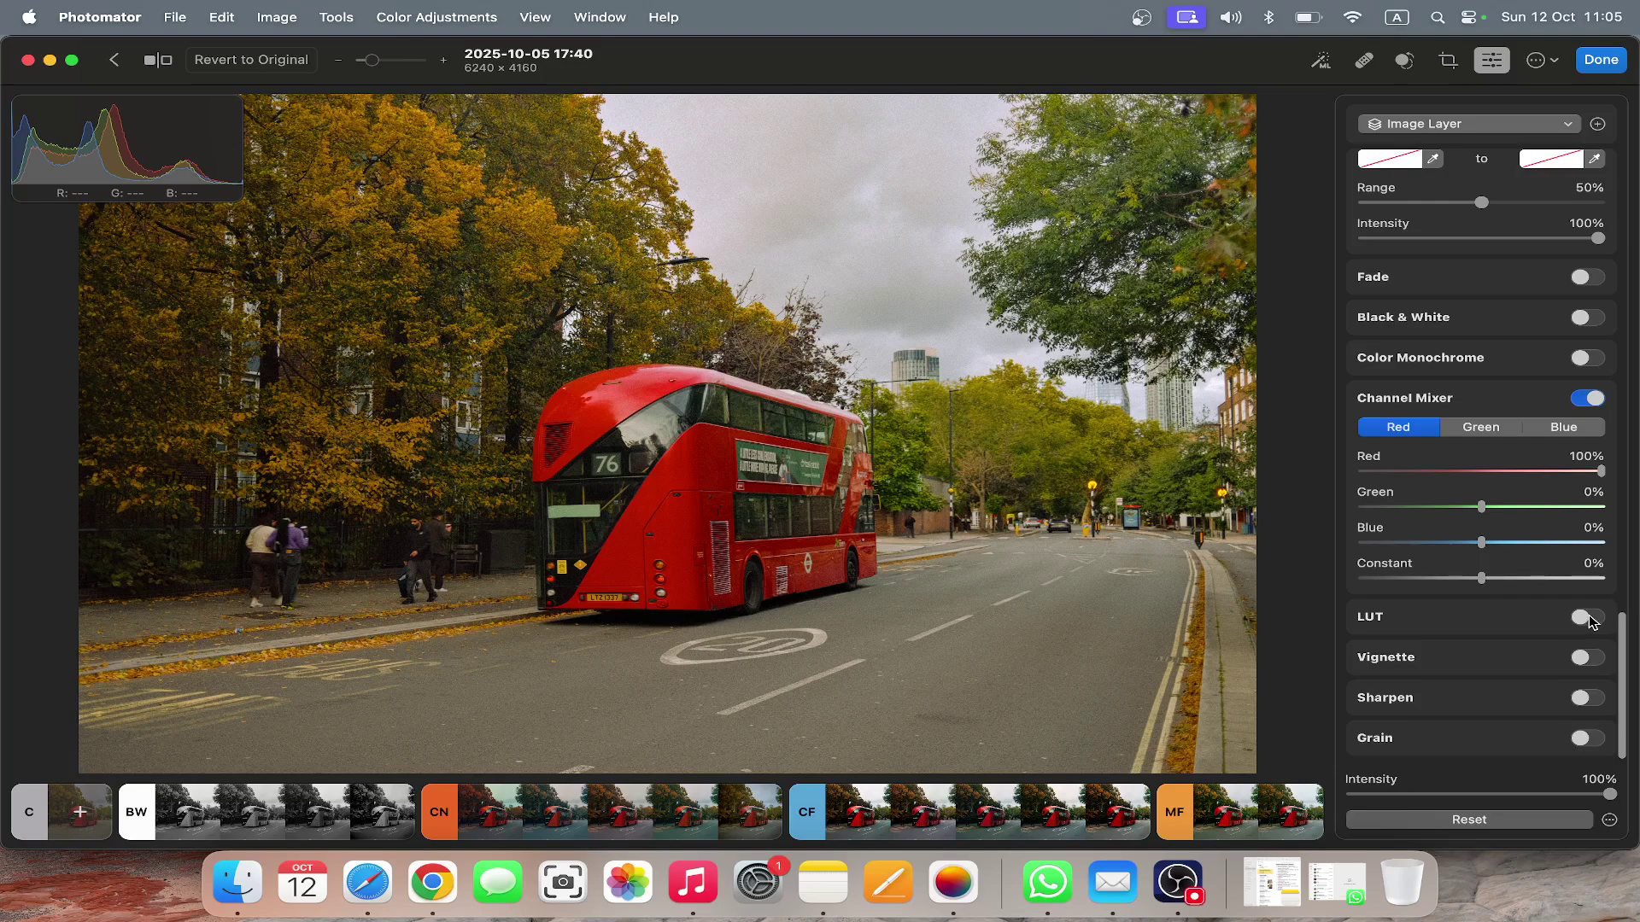
Enable LUT and preview the Cinematic presets, leaving the LUT set to None
{"action": "left_click", "coordinate": [1587, 618]}
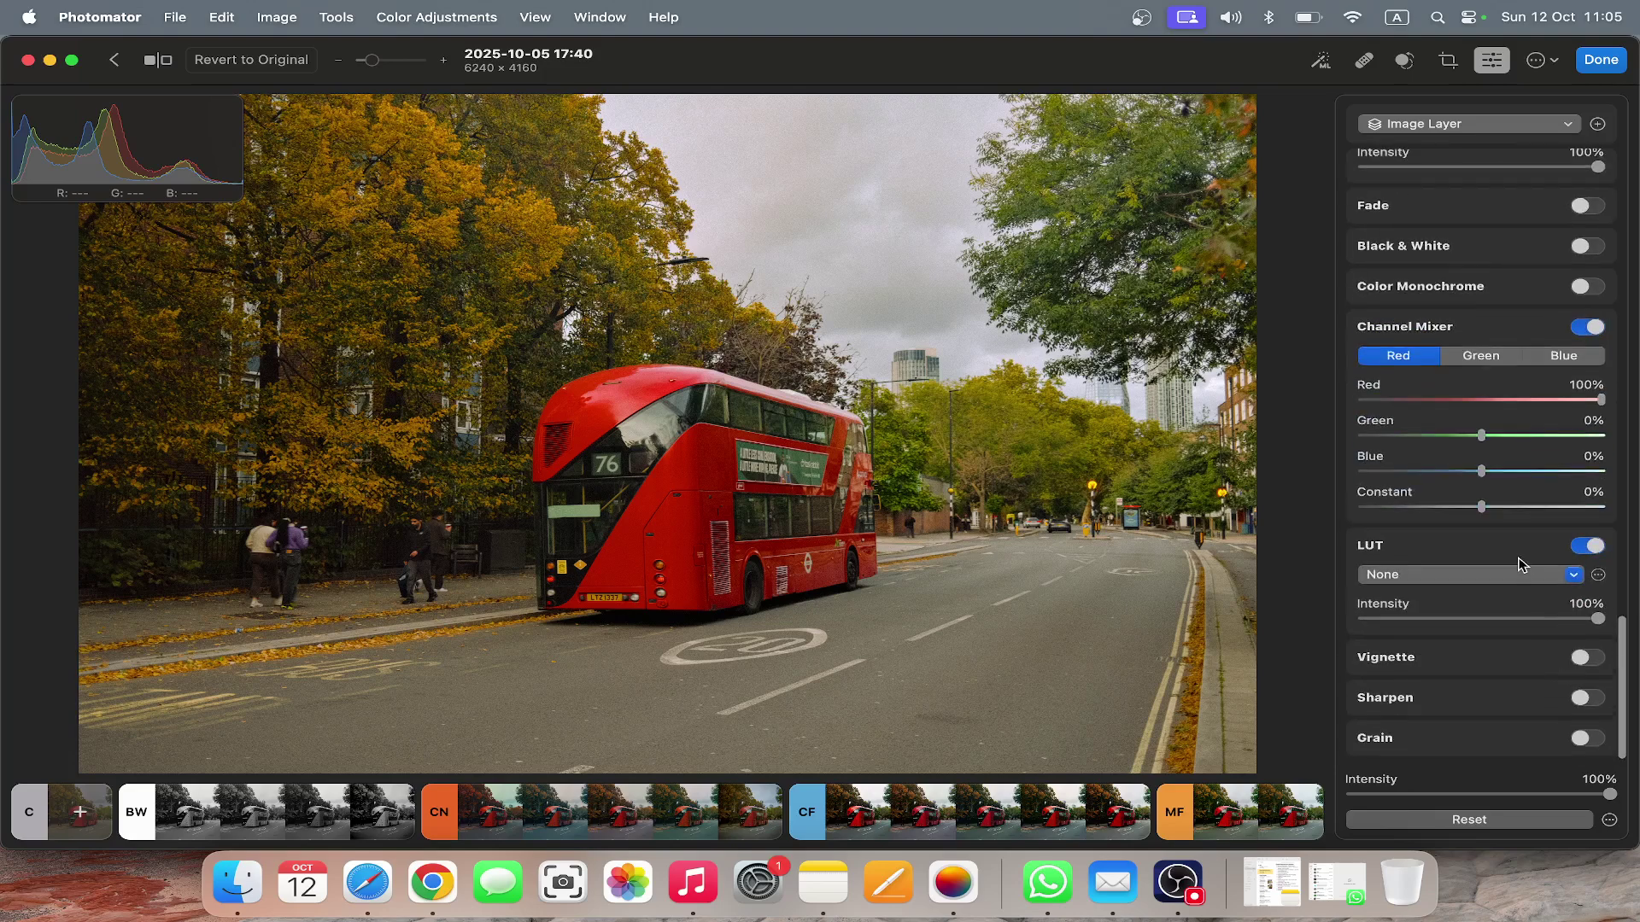
{"action": "left_click", "coordinate": [1521, 574]}
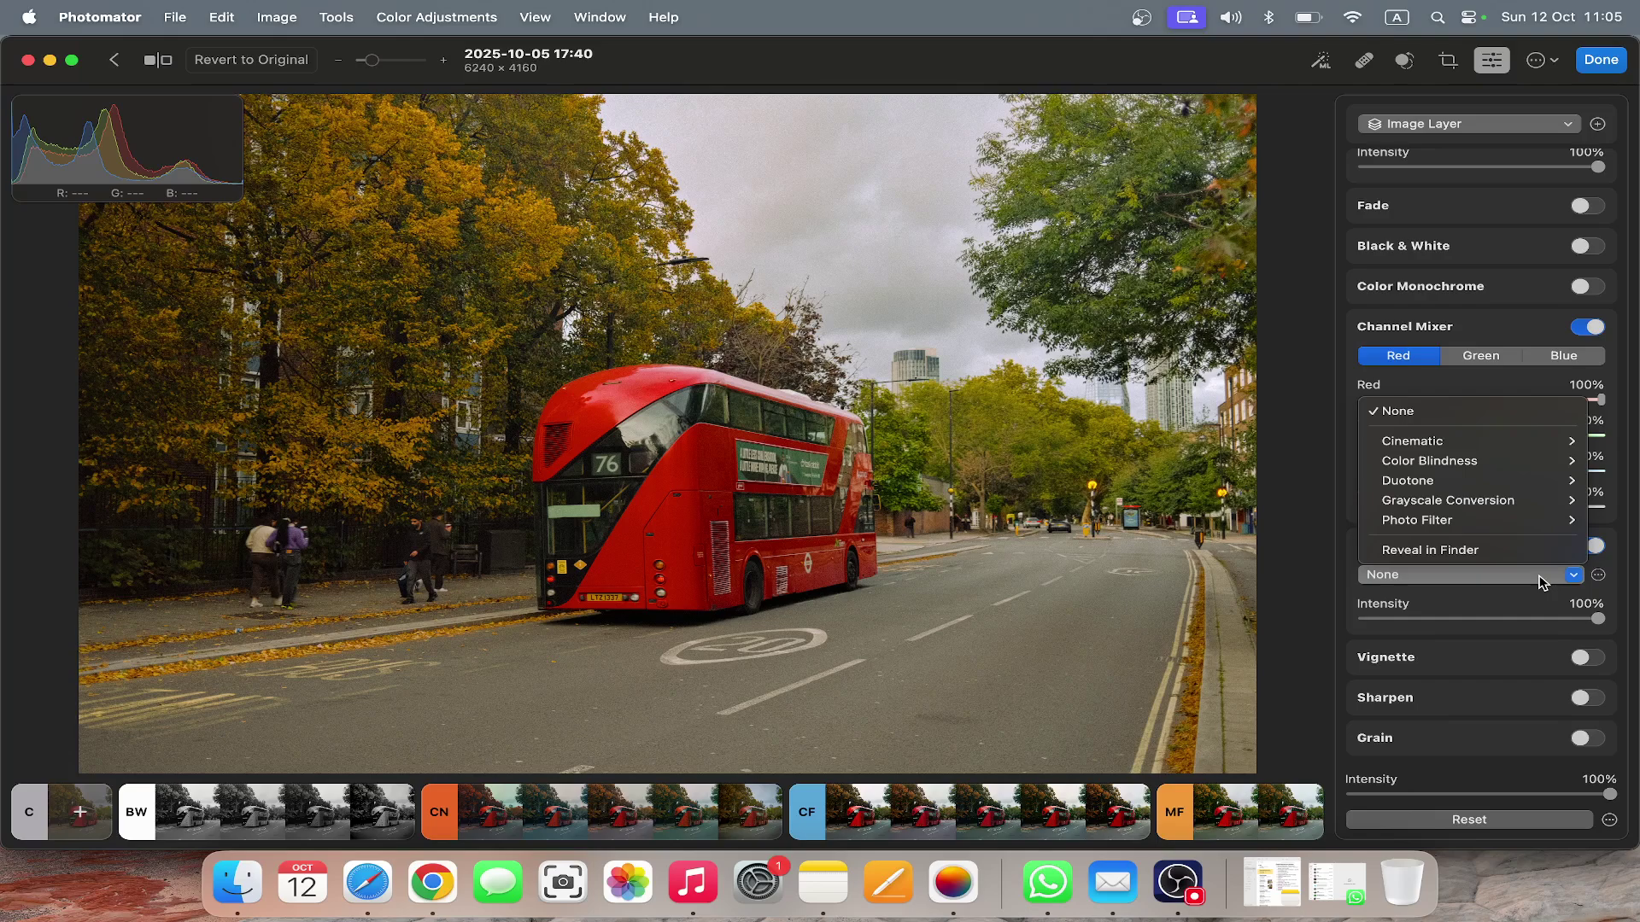
{"action": "mouse_move", "coordinate": [1492, 444]}
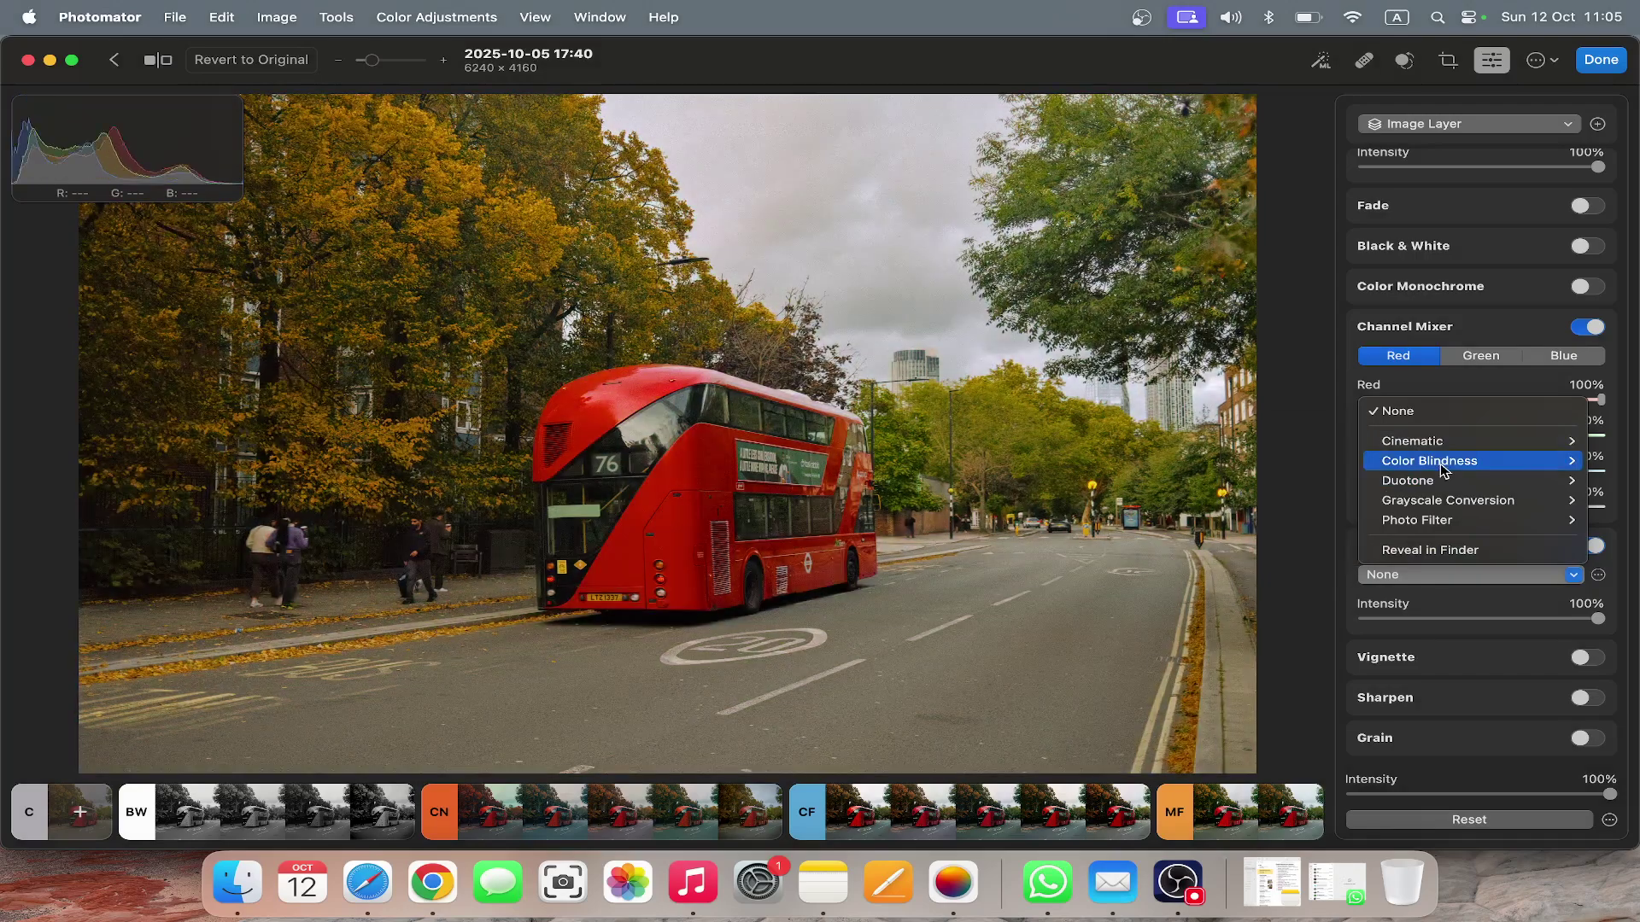
{"action": "mouse_move", "coordinate": [1370, 466]}
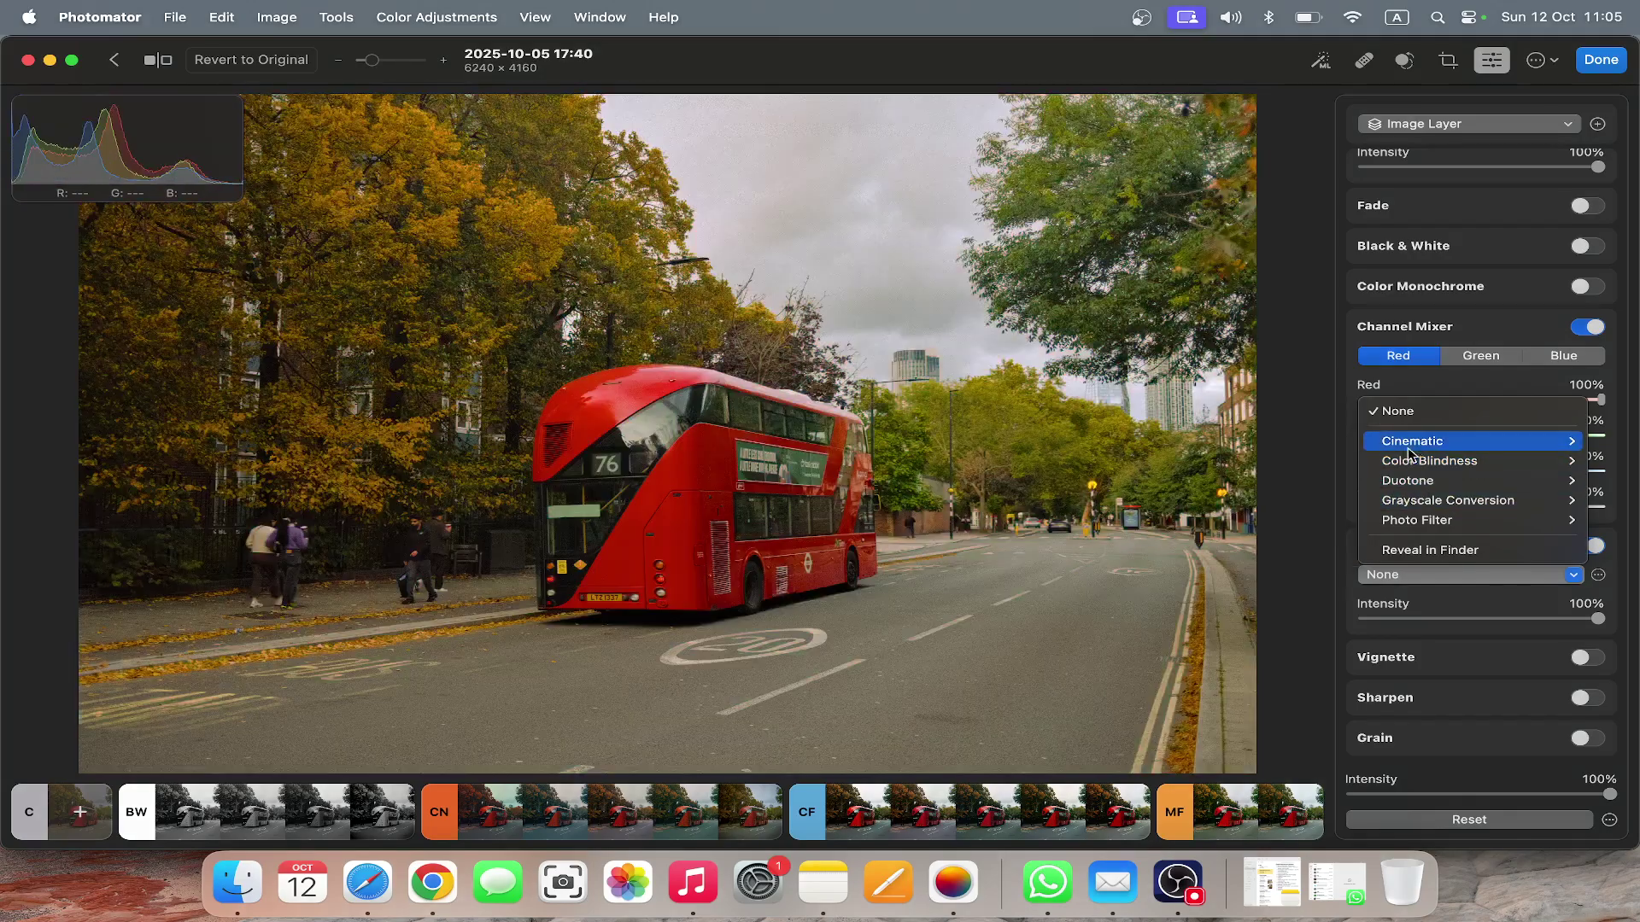
{"action": "left_click", "coordinate": [1465, 391]}
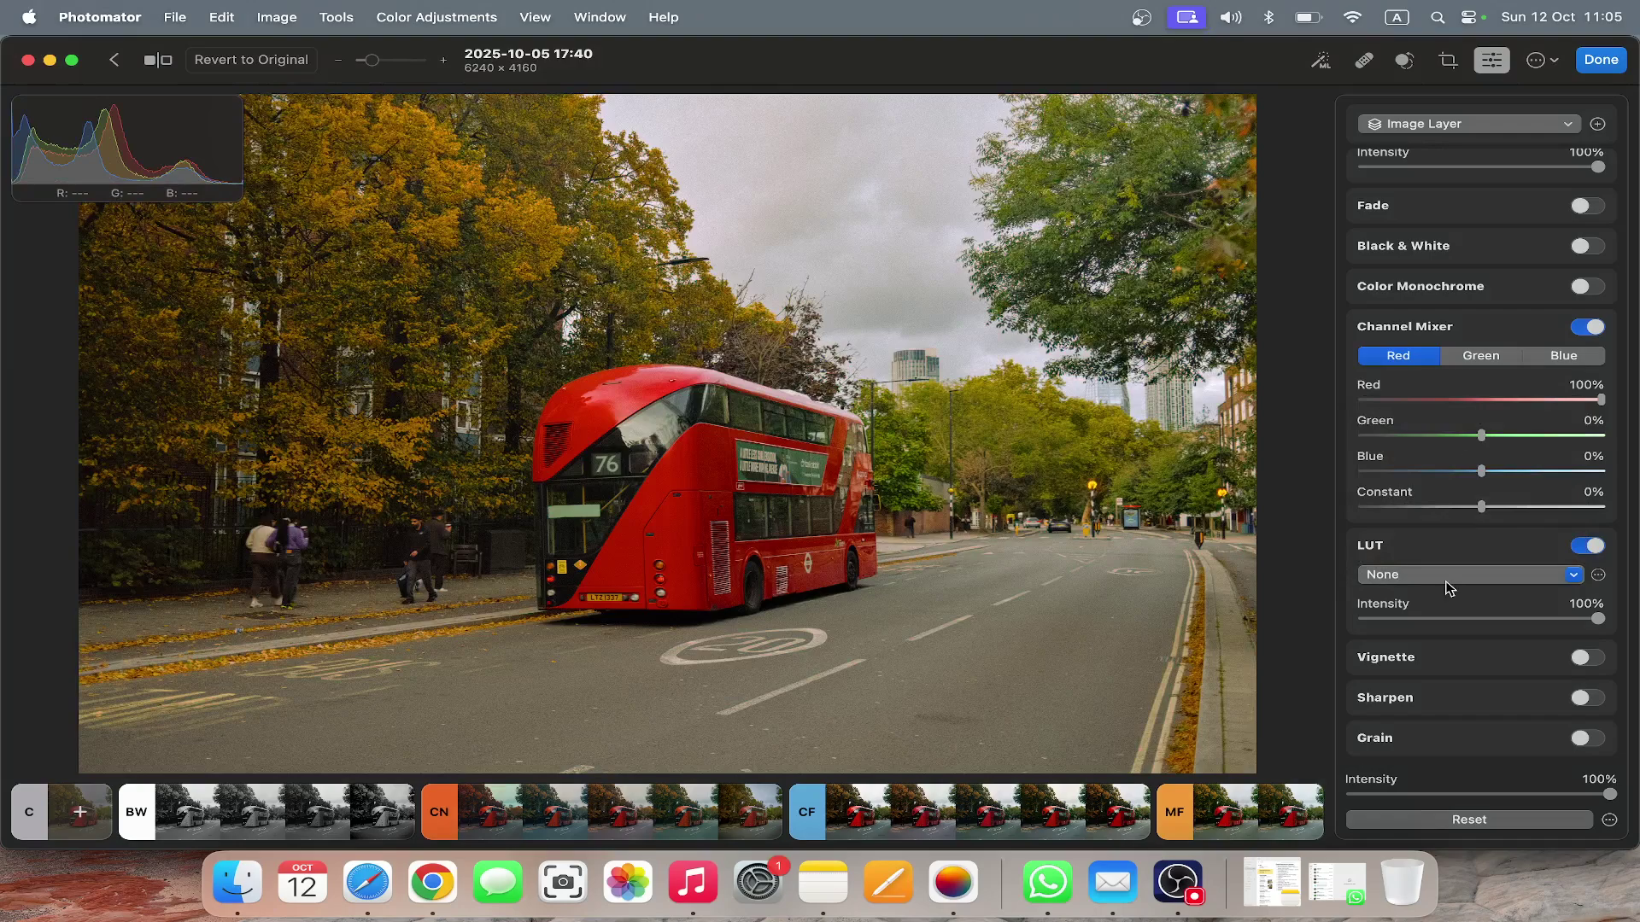
{"action": "scroll", "coordinate": [1452, 587], "scroll_direction": "down", "scroll_amount": 2}
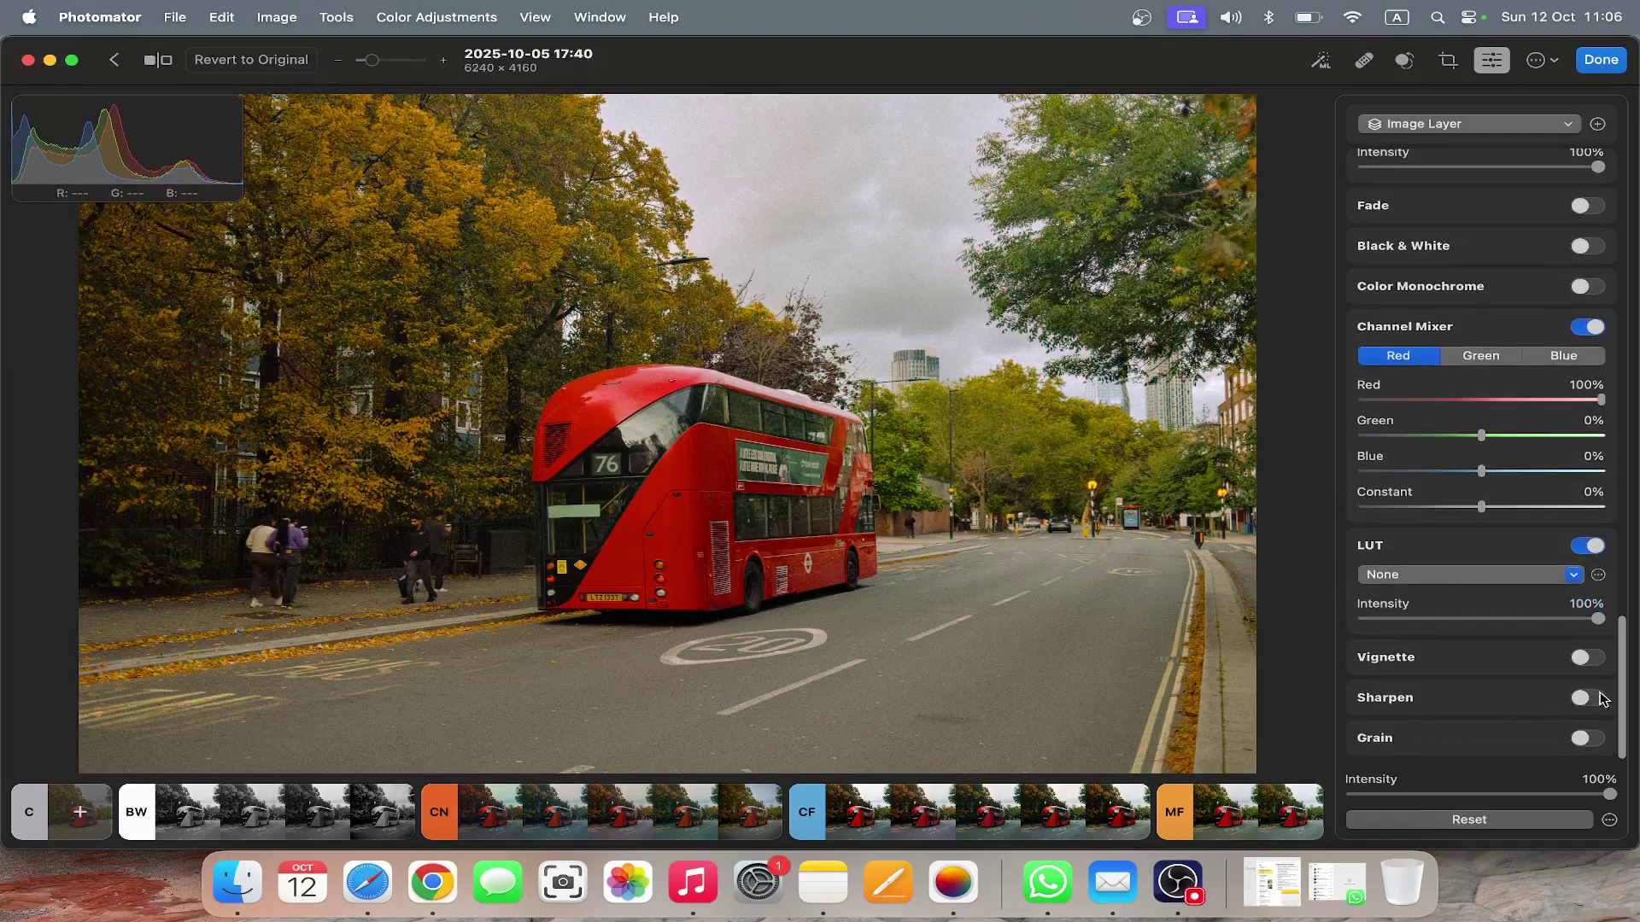
Switch on Grain and experiment with the grain Size slider
{"action": "scroll", "coordinate": [1589, 709], "scroll_direction": "down", "scroll_amount": 2}
{"action": "left_click", "coordinate": [1586, 740]}
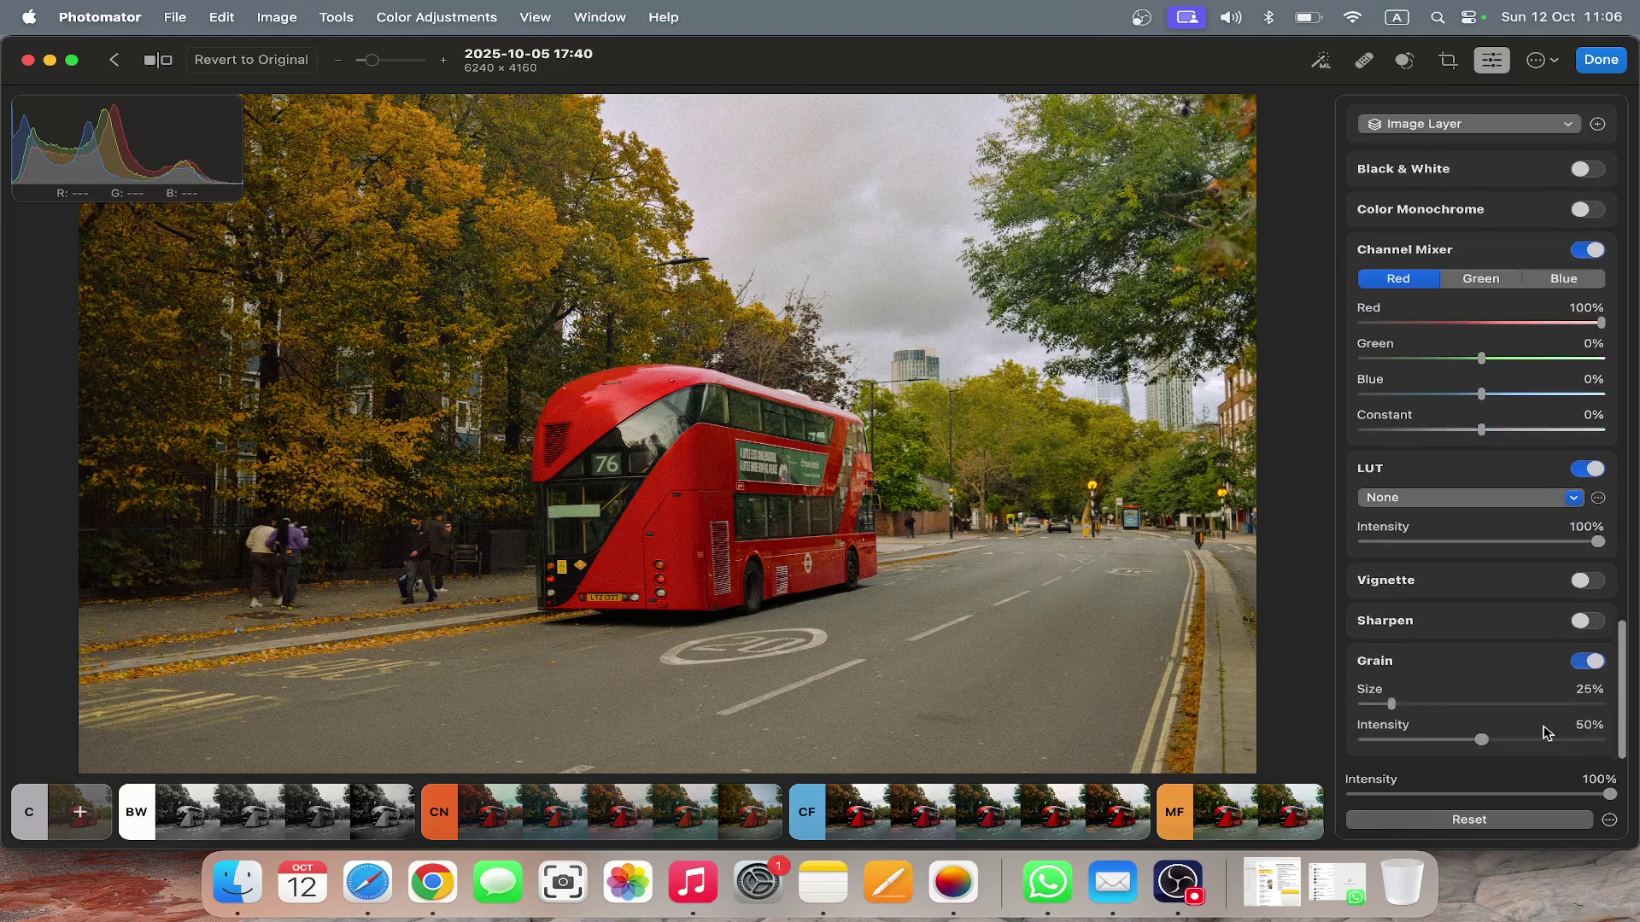
{"action": "left_click_drag", "start_coordinate": [1397, 705], "coordinate": [1283, 698]}
{"action": "scroll", "coordinate": [1438, 663], "scroll_direction": "up", "scroll_amount": 15}
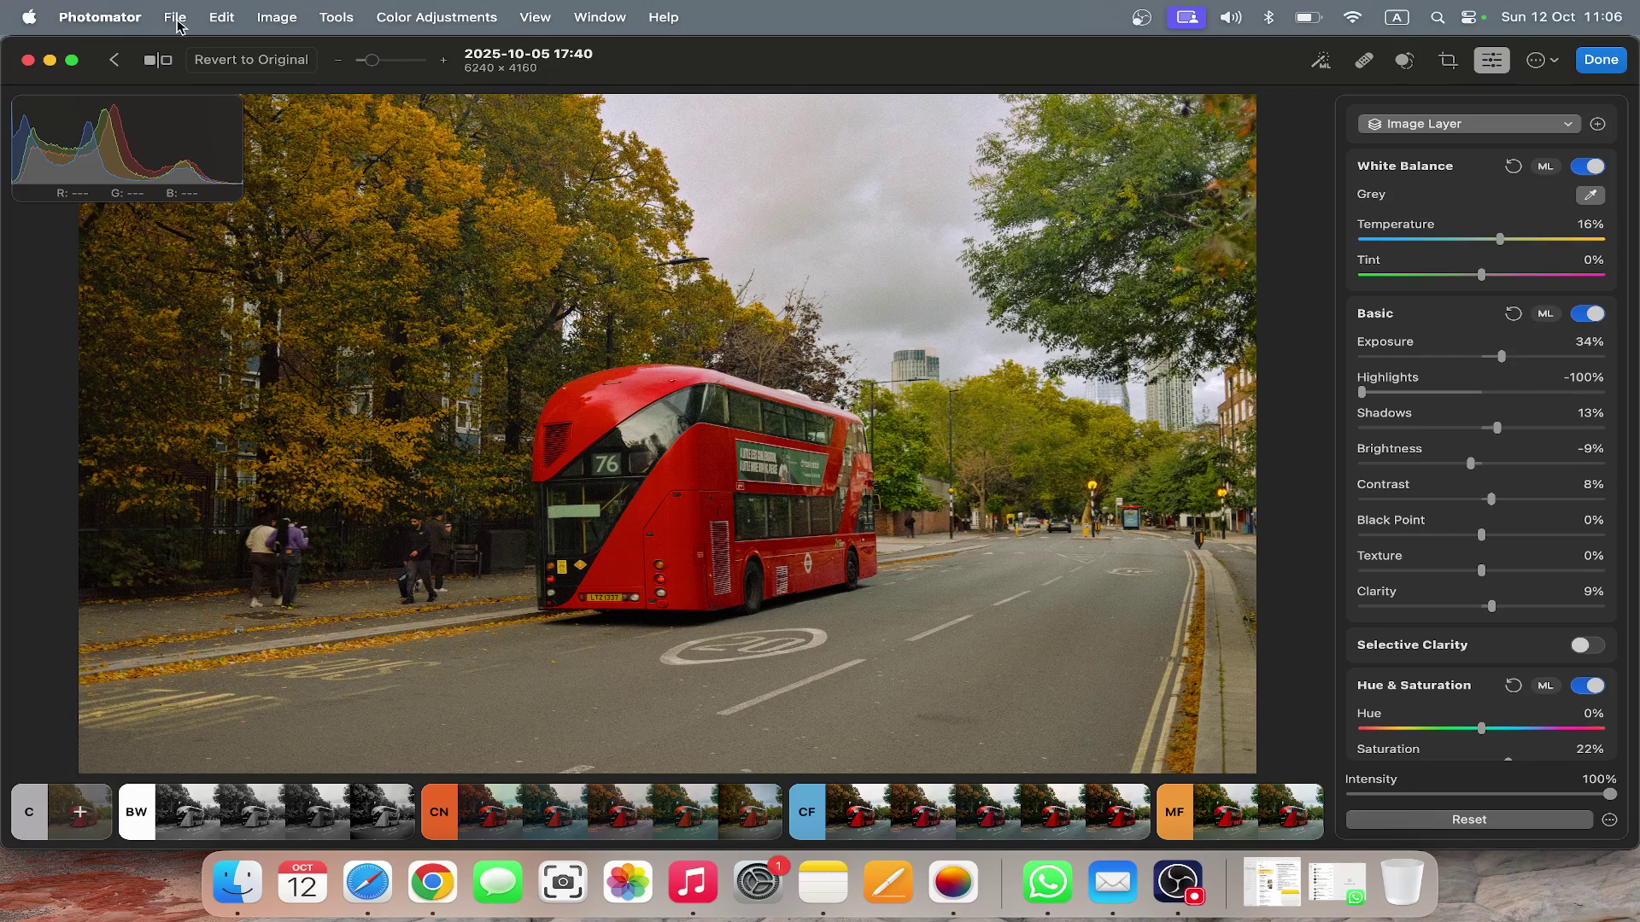
Revert the photo, then undo the revert to restore the full colour grade and grain
{"action": "left_click", "coordinate": [227, 61]}
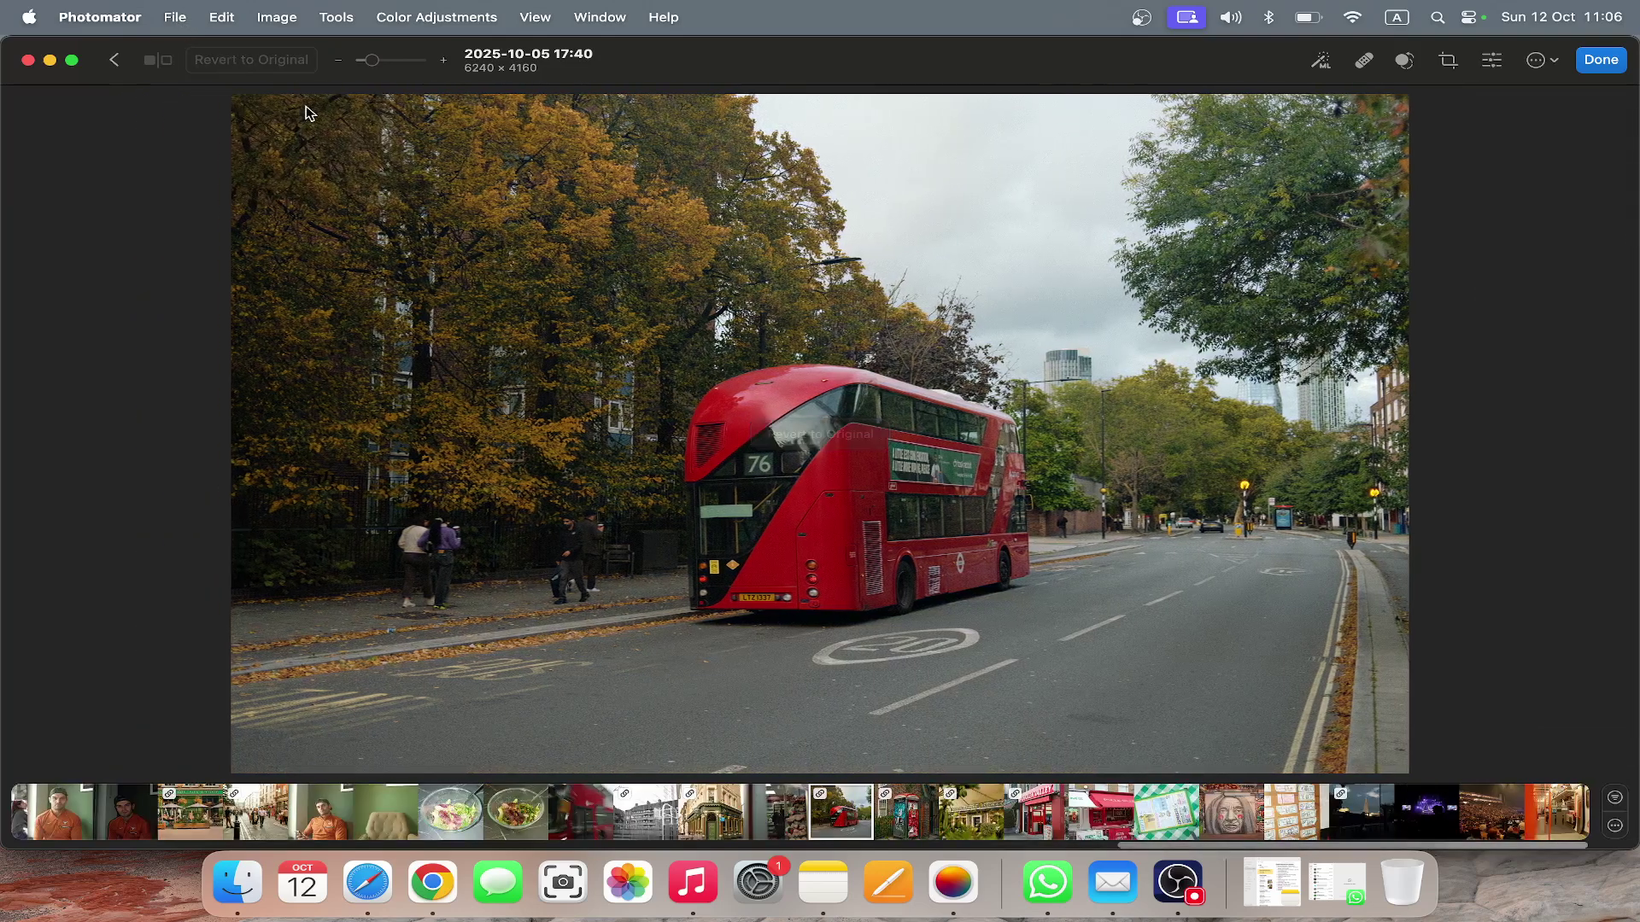
{"action": "left_click", "coordinate": [244, 62]}
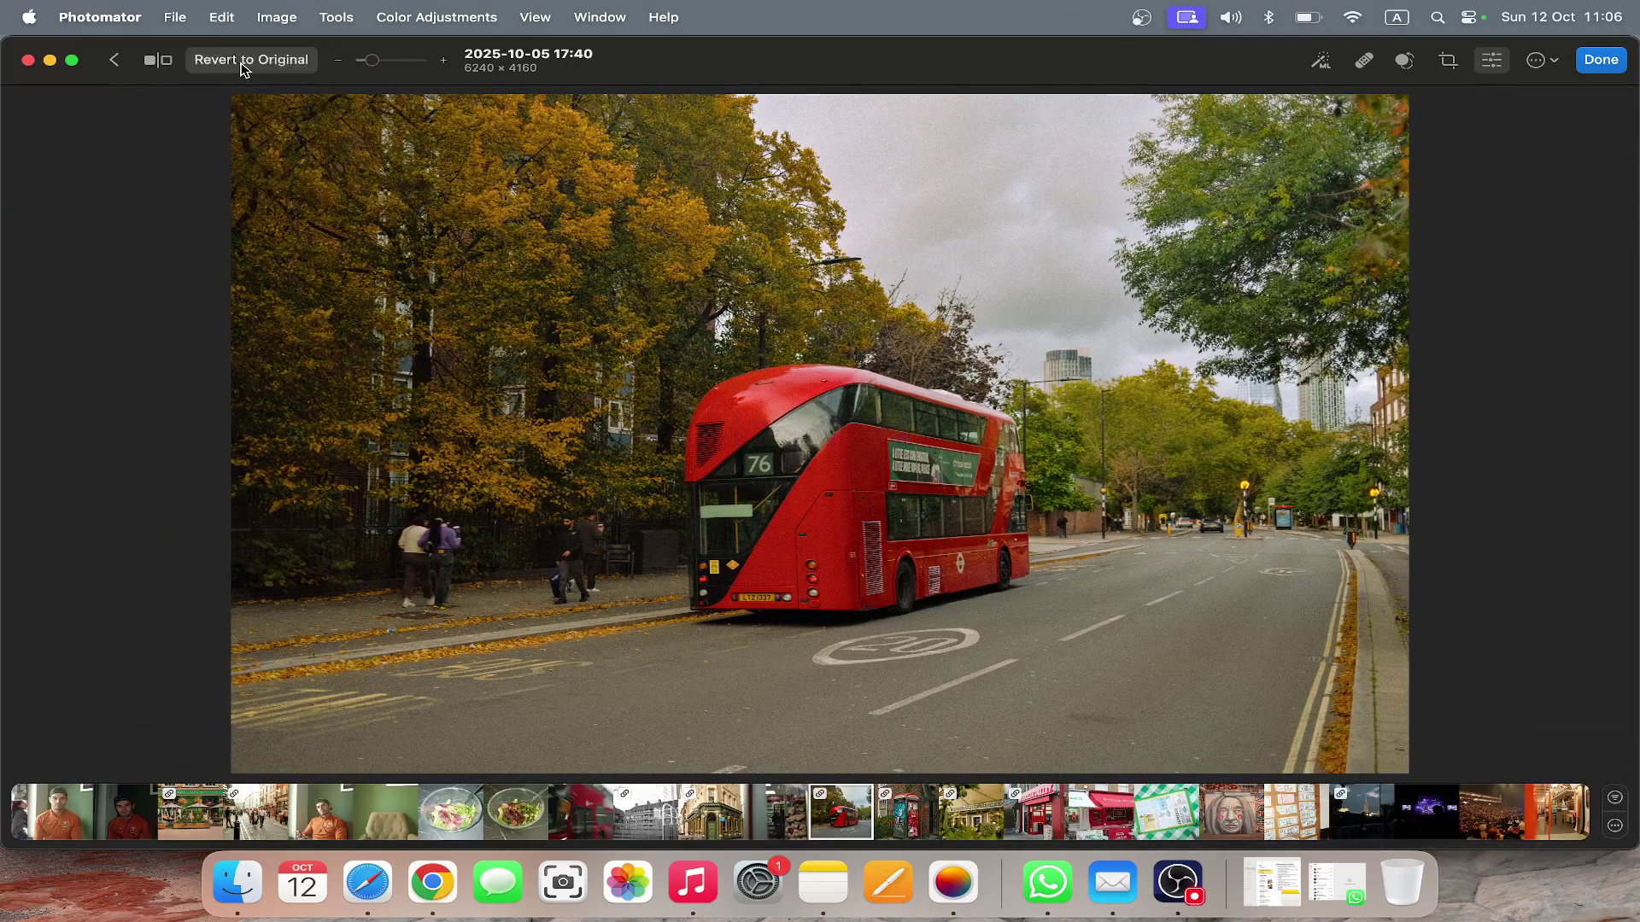
{"action": "key", "text": "super+z"}
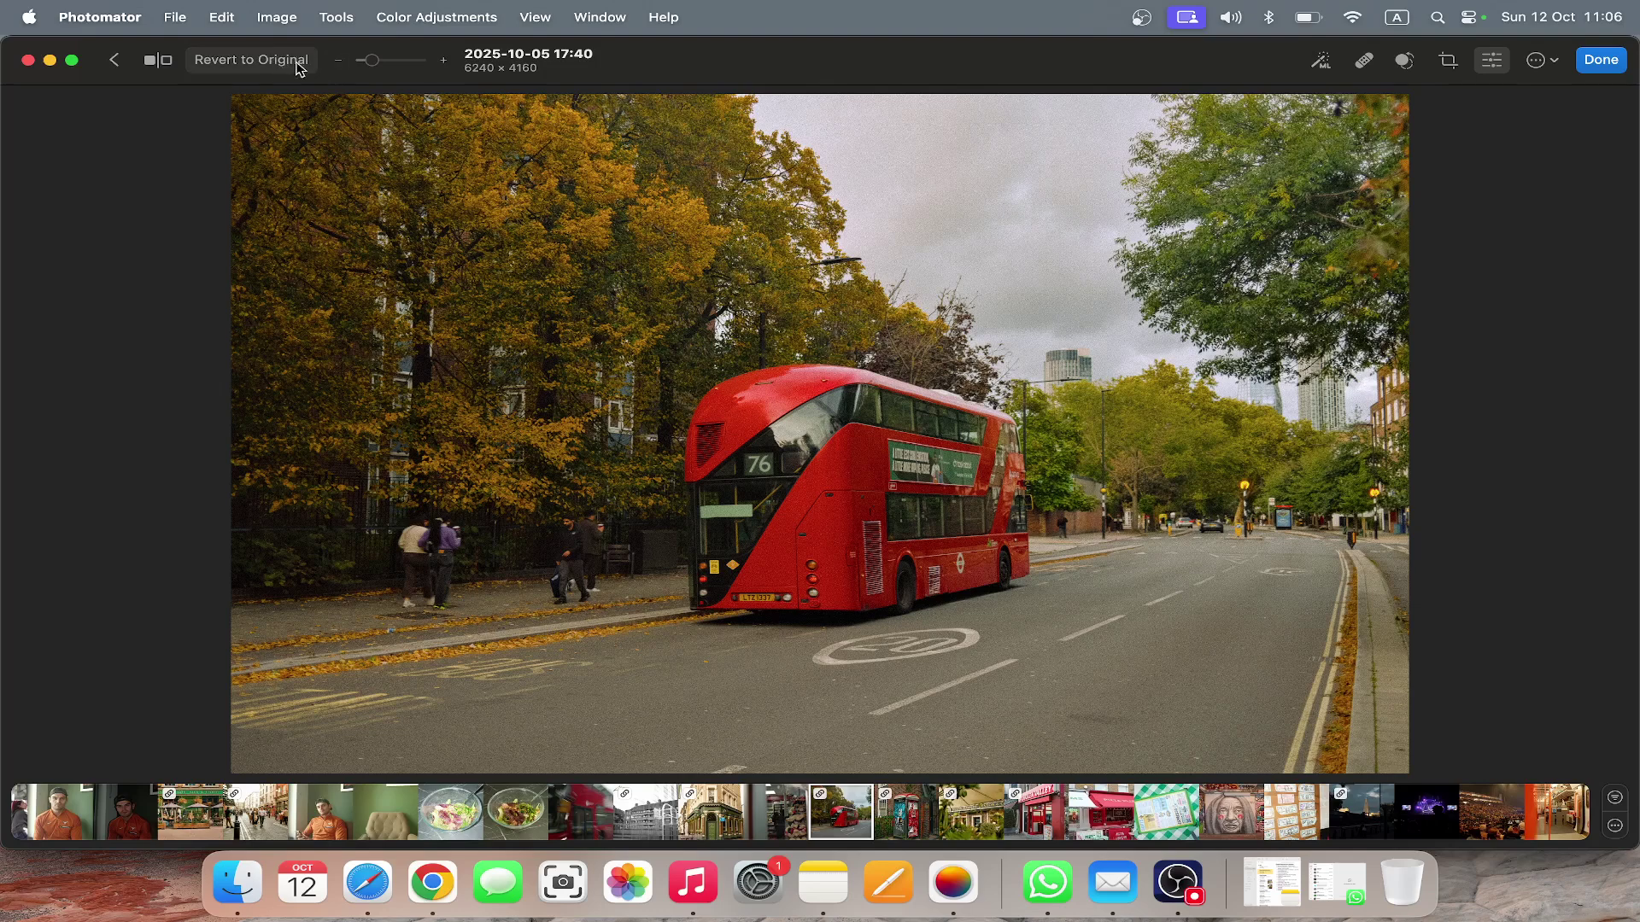
{"action": "left_click", "coordinate": [221, 17]}
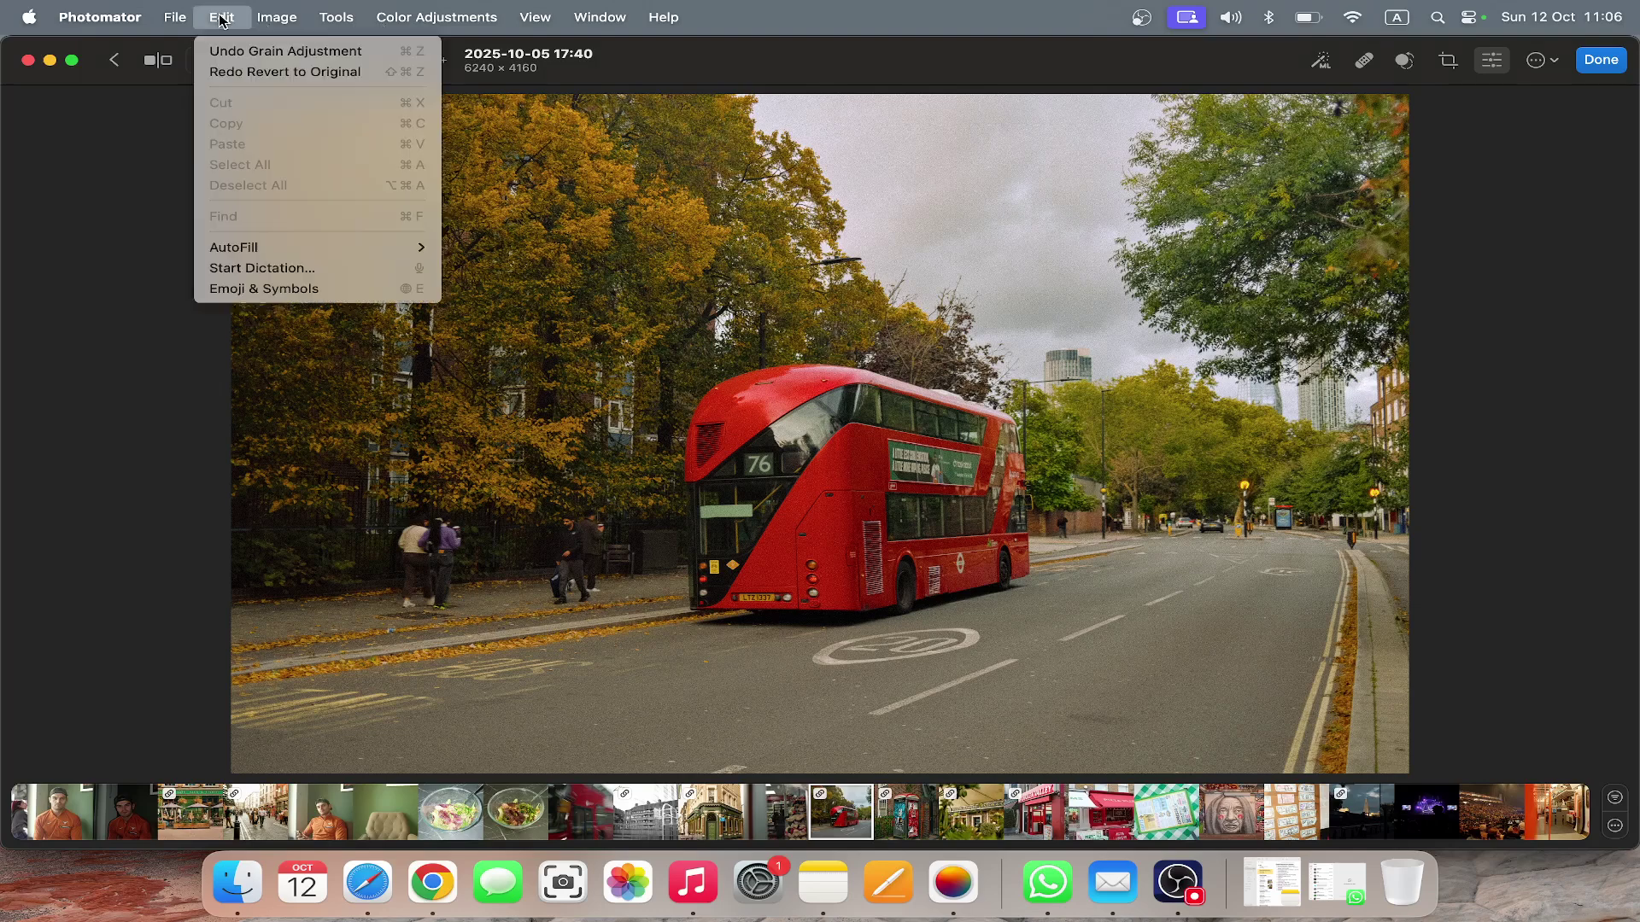
Open the JPEG export settings at 100% quality, turning the frame off and back on
{"action": "mouse_move", "coordinate": [278, 19]}
{"action": "mouse_move", "coordinate": [175, 17]}
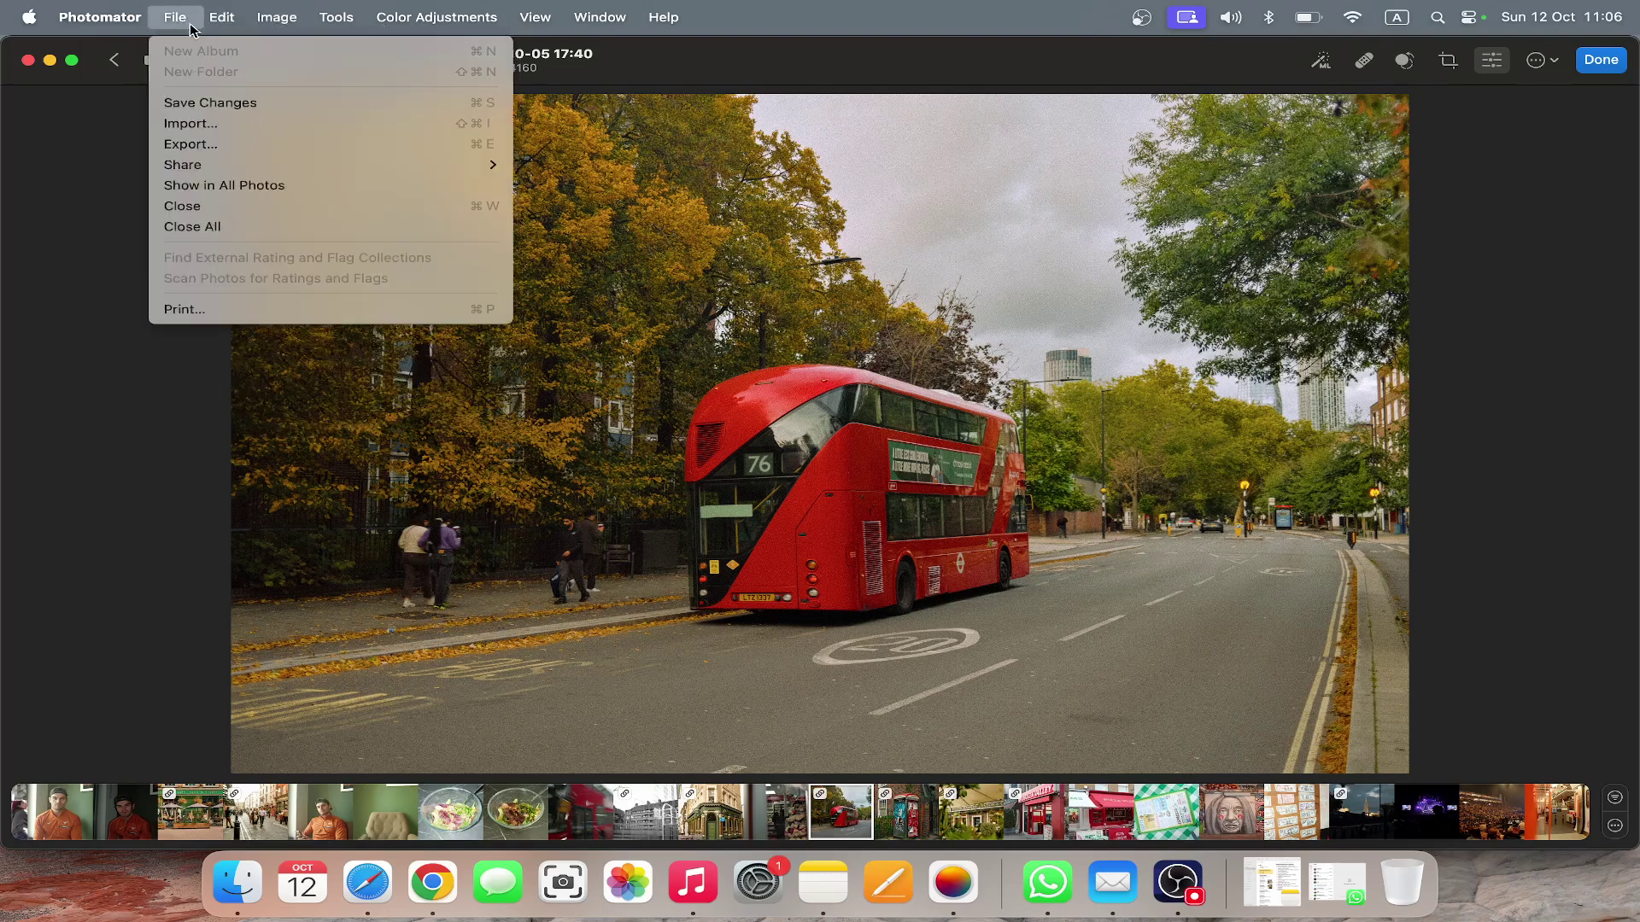
{"action": "left_click", "coordinate": [203, 147]}
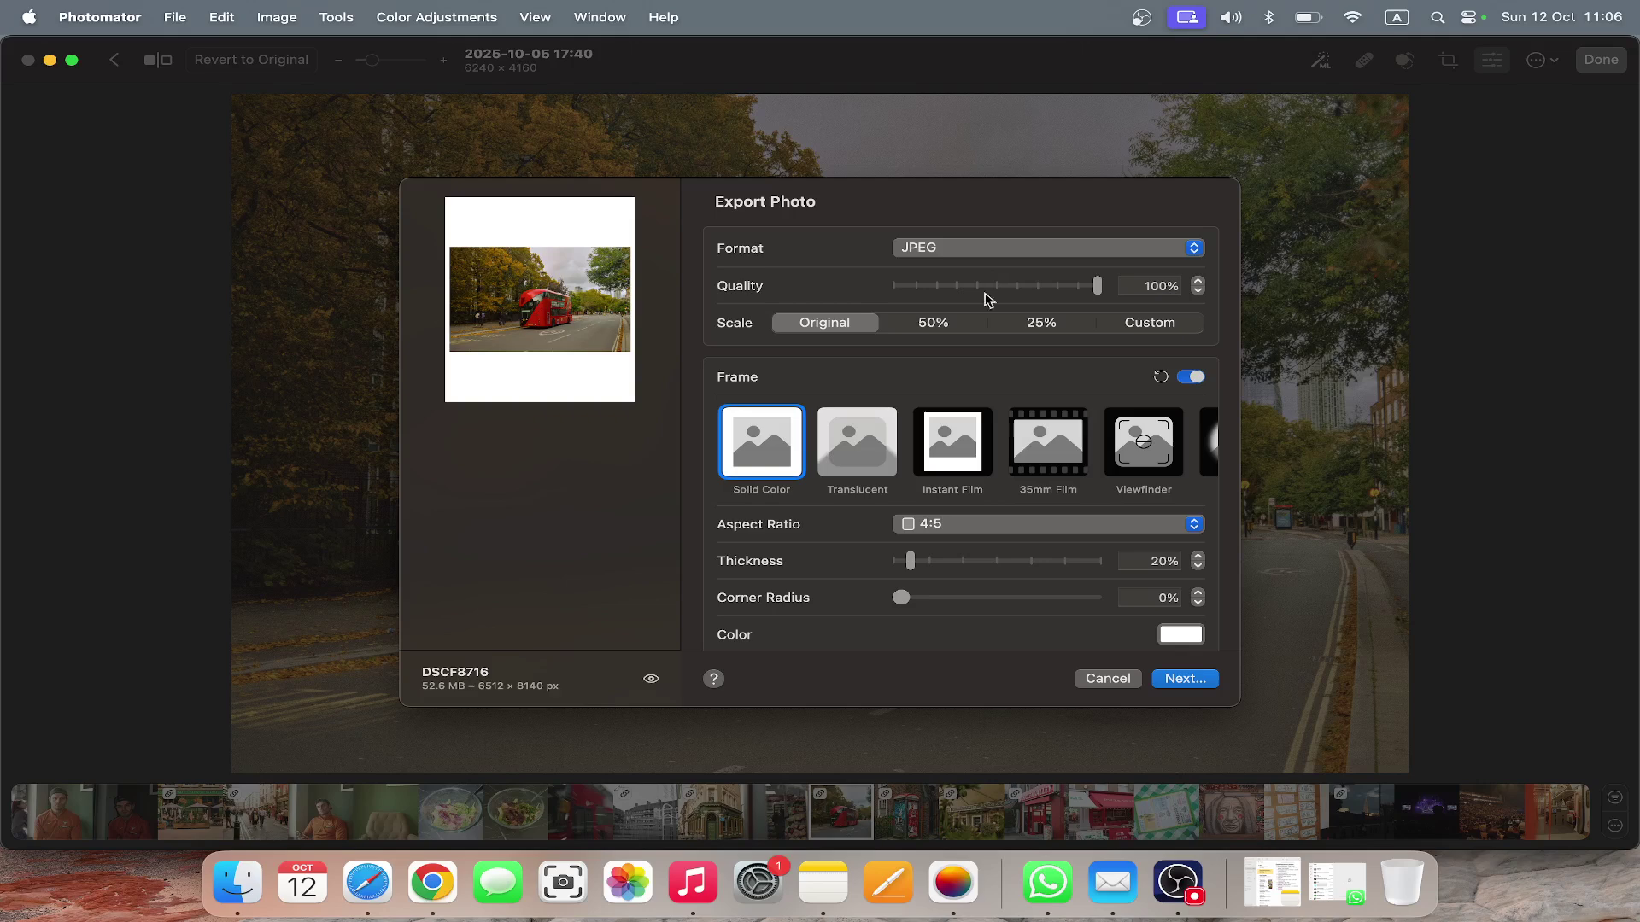
{"action": "left_click", "coordinate": [1194, 377]}
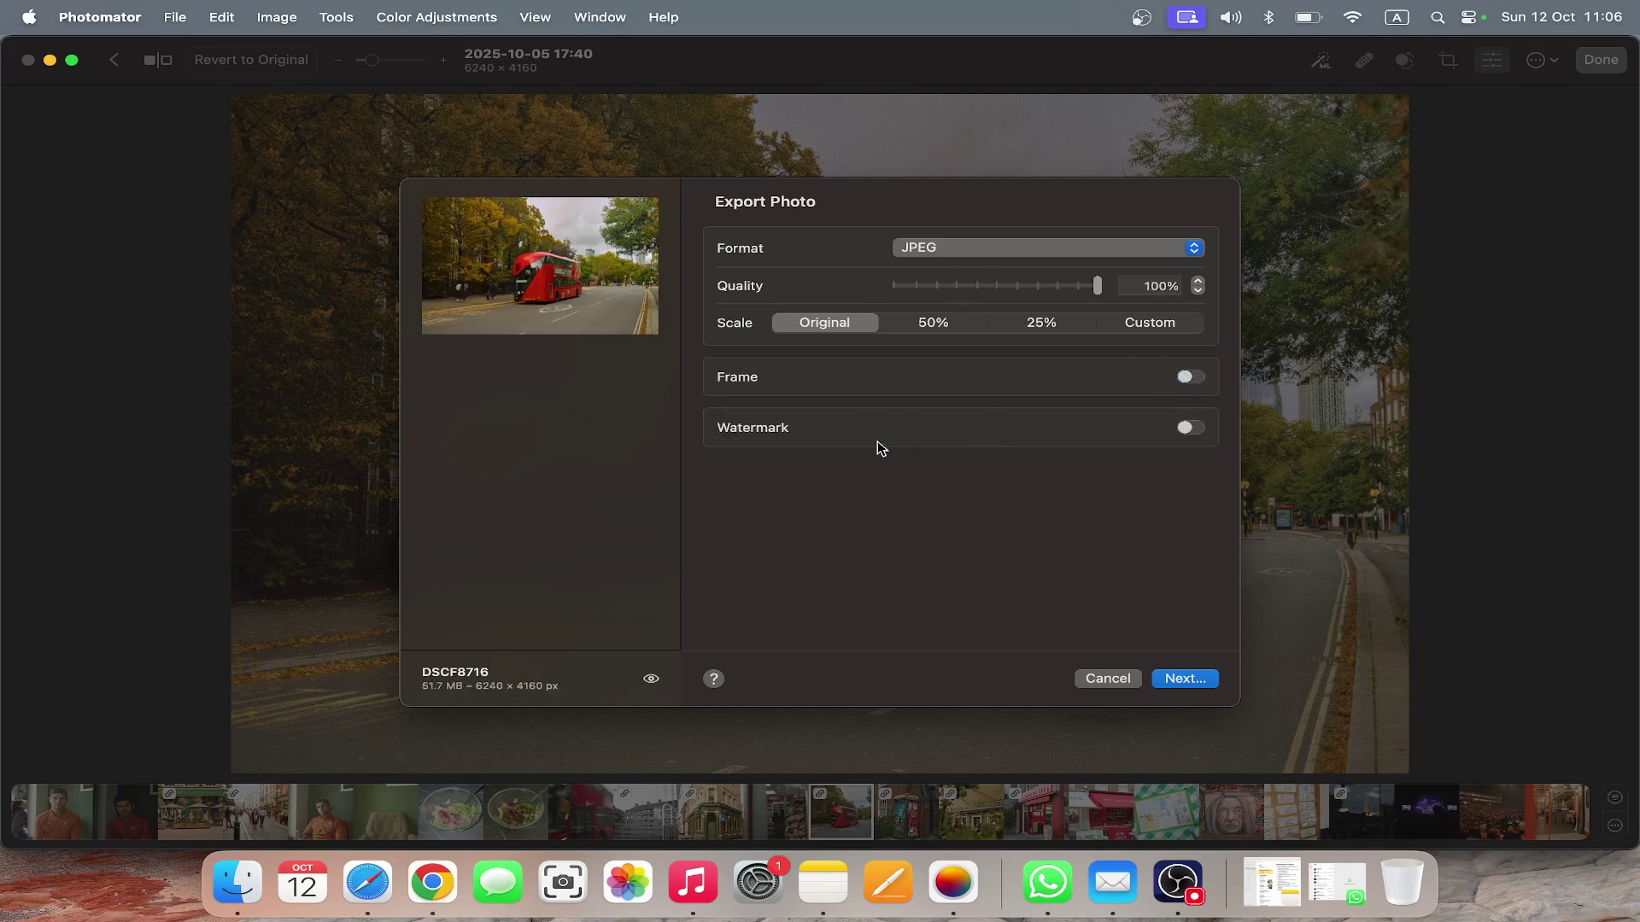
{"action": "mouse_move", "coordinate": [1098, 285]}
{"action": "left_mouse_down"}
{"action": "mouse_move", "coordinate": [1073, 287]}
{"action": "mouse_move", "coordinate": [1101, 287]}
{"action": "left_mouse_up"}
{"action": "left_click", "coordinate": [1192, 377]}
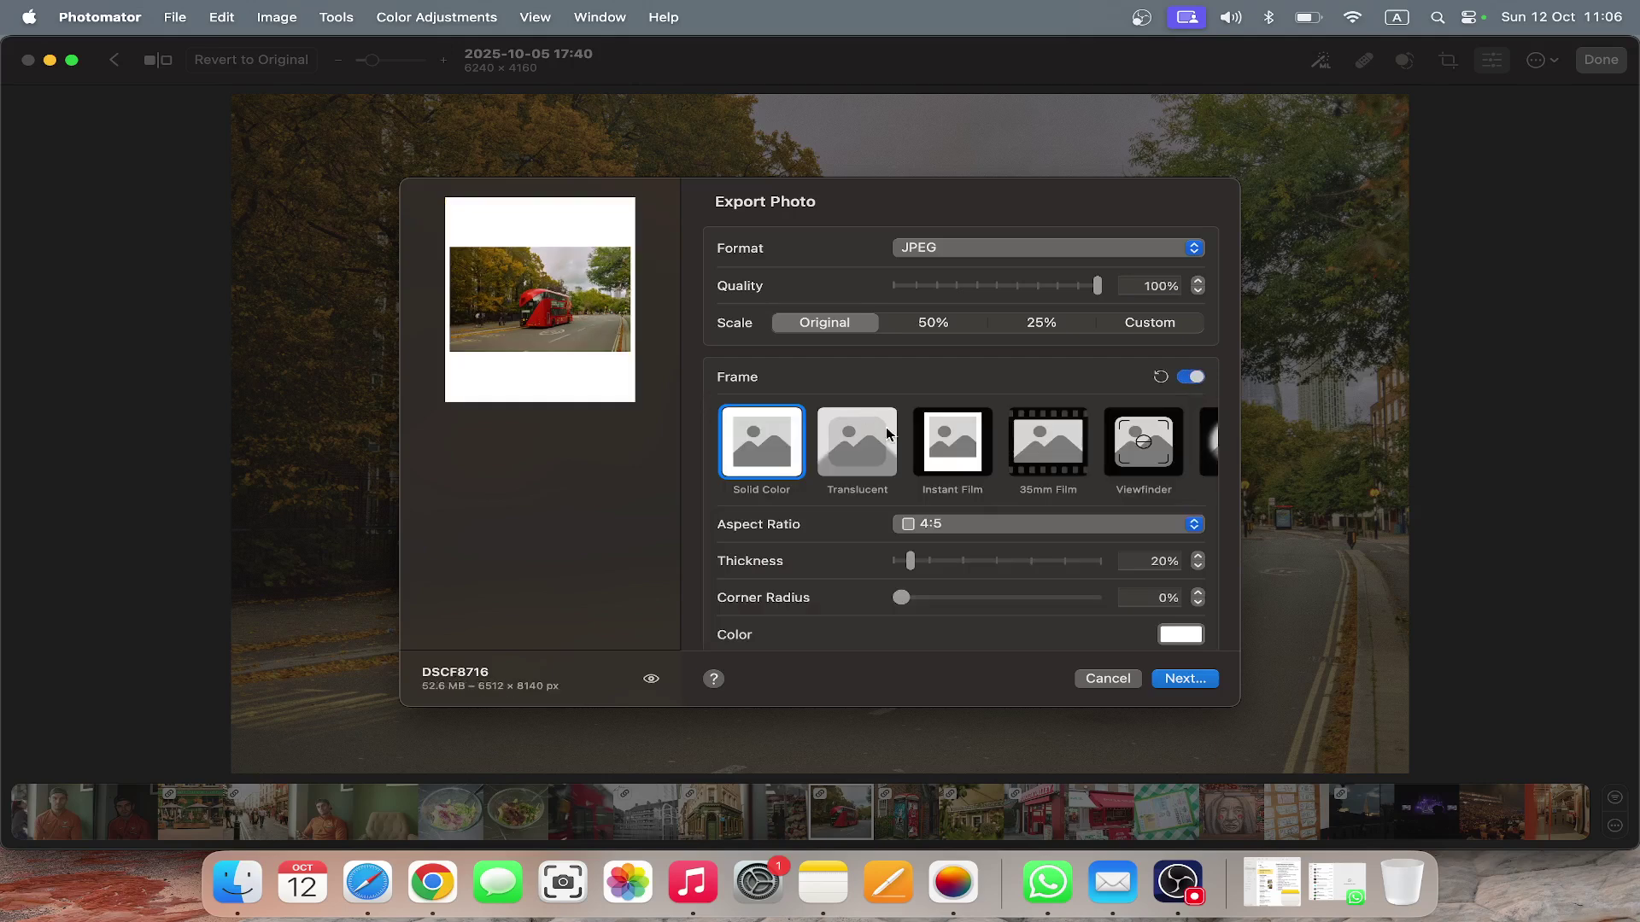
{"action": "scroll", "coordinate": [887, 438], "scroll_direction": "down", "scroll_amount": 2}
{"action": "scroll", "coordinate": [879, 449], "scroll_direction": "up", "scroll_amount": 2}
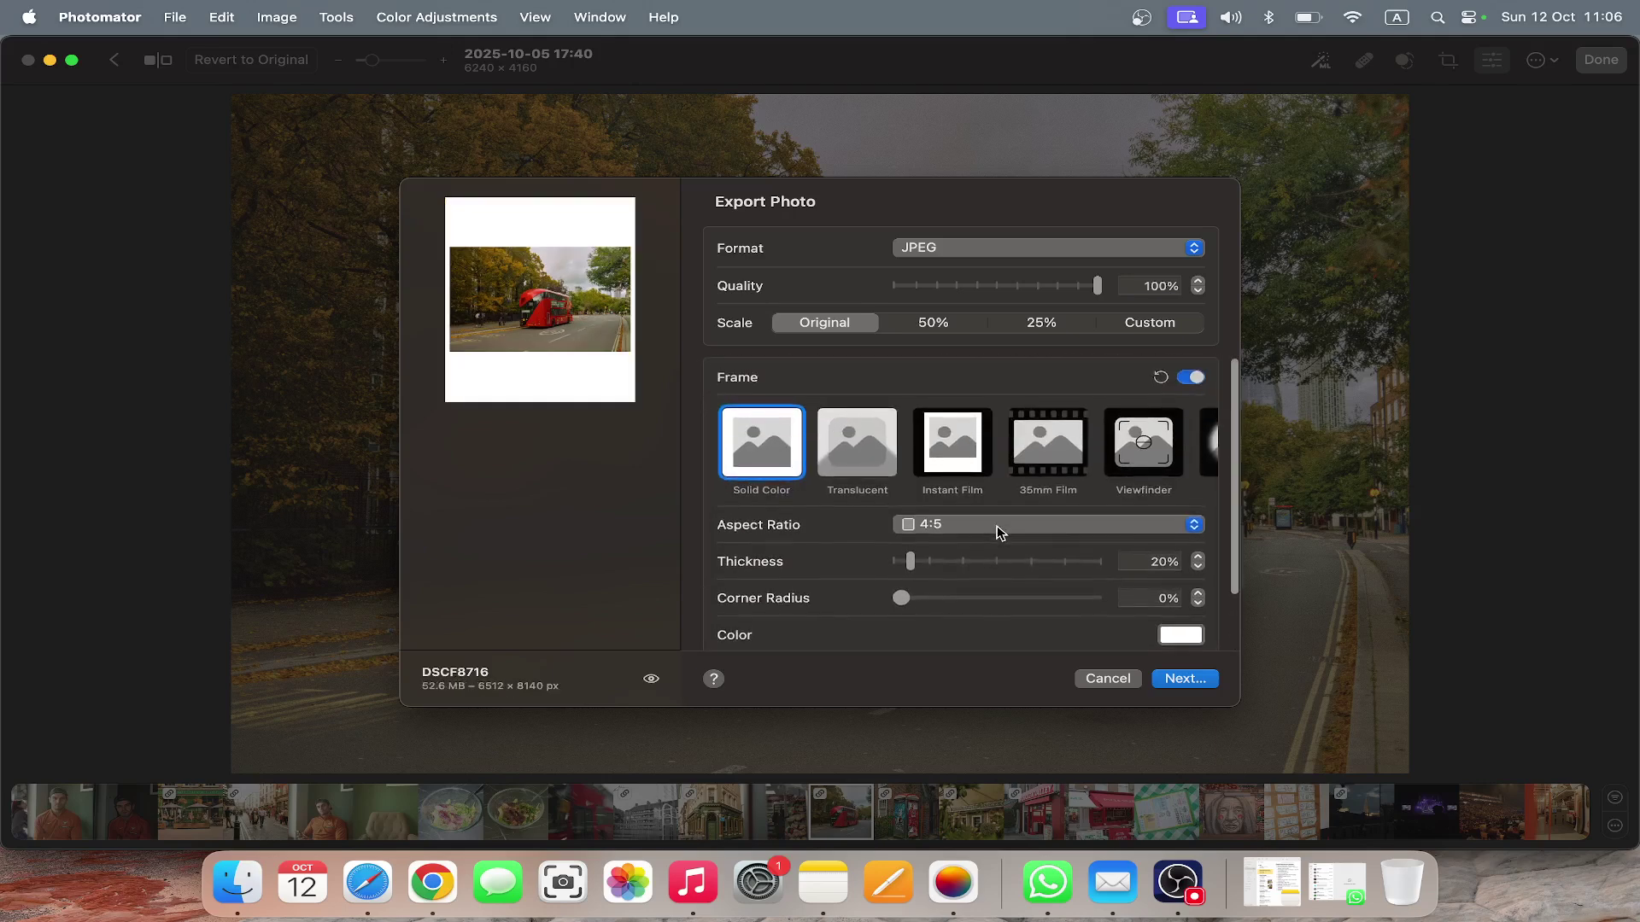
Preview the Translucent, Instant Film, 35mm Film, Viewfinder and Circular frame styles
{"action": "left_click", "coordinate": [873, 462]}
{"action": "left_click", "coordinate": [792, 457]}
{"action": "left_click", "coordinate": [943, 466]}
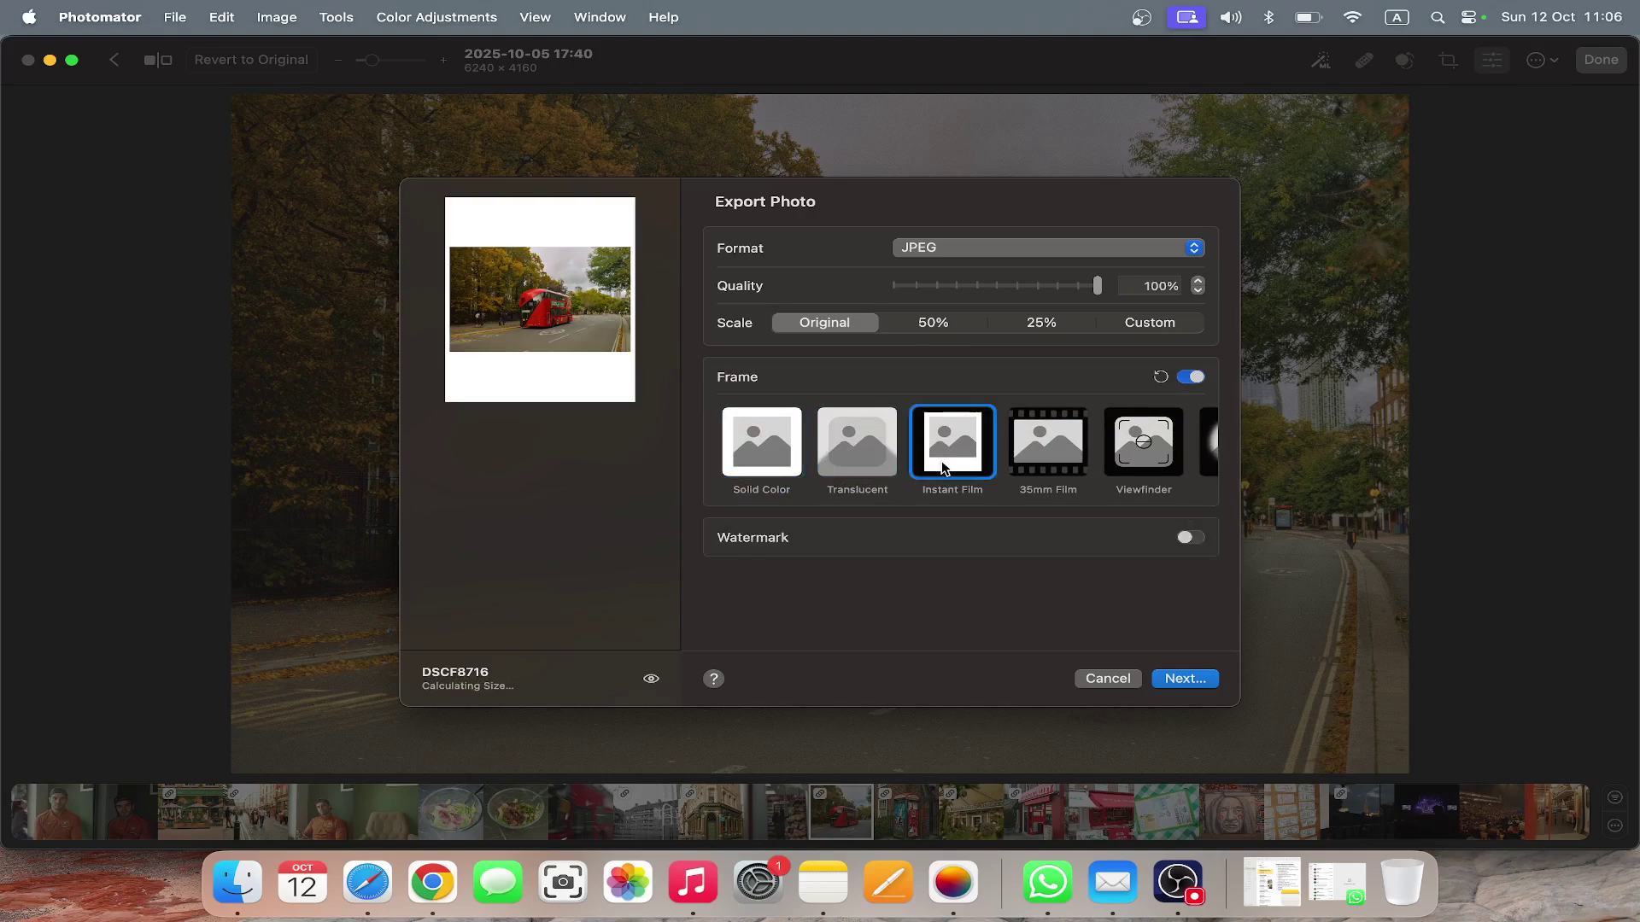
{"action": "left_click", "coordinate": [741, 459]}
{"action": "left_click", "coordinate": [1078, 463]}
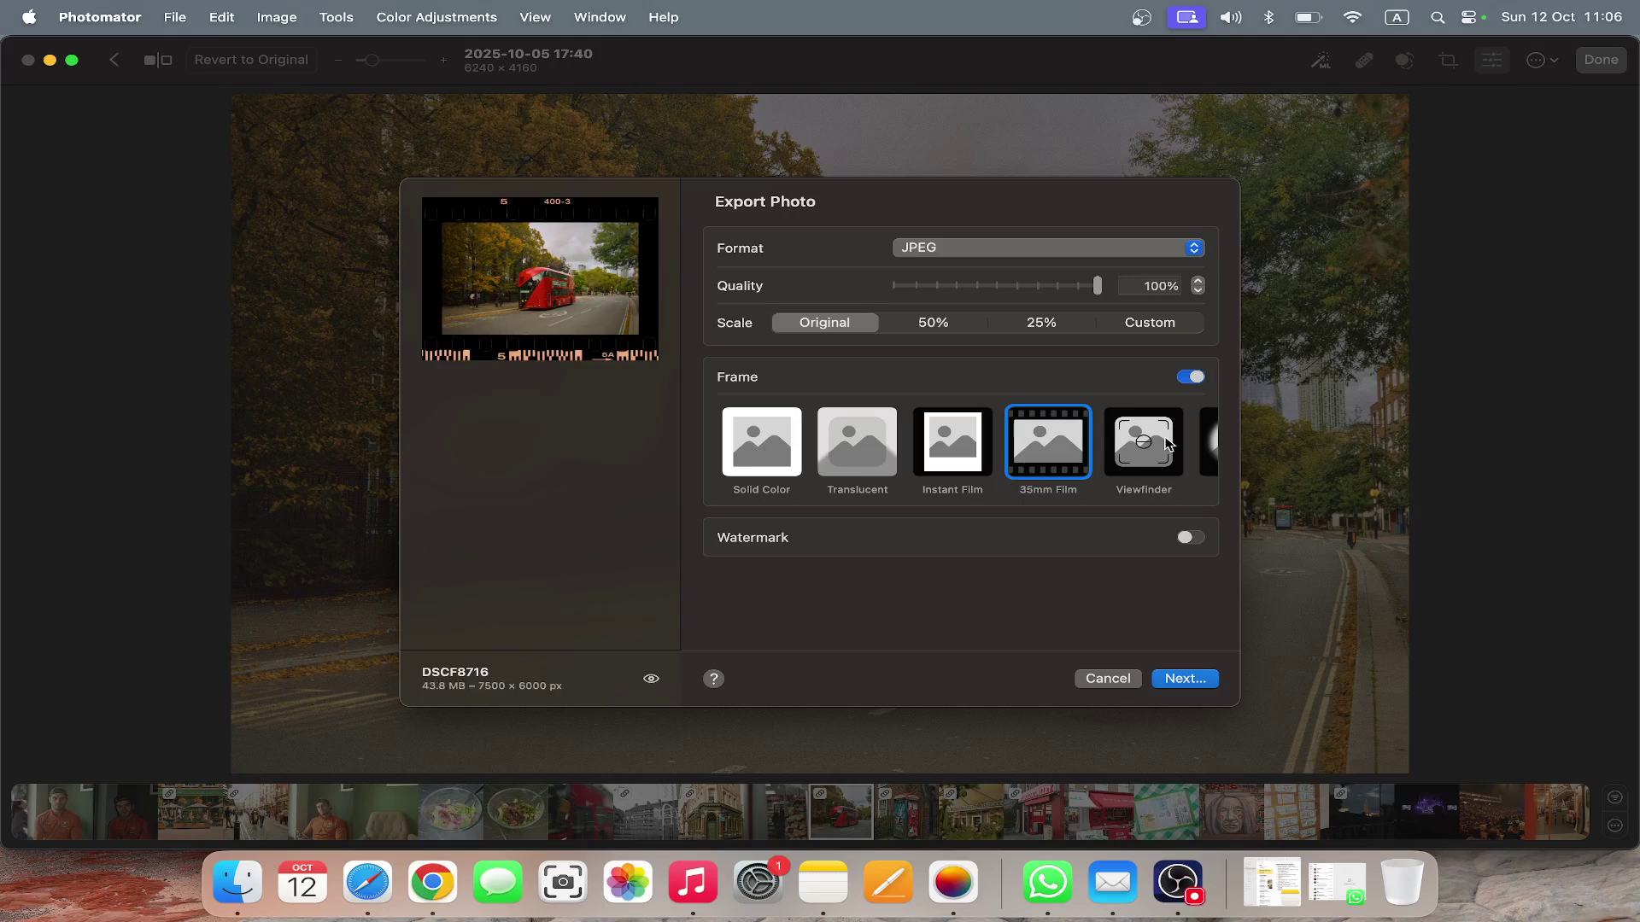
{"action": "left_click", "coordinate": [1168, 444]}
{"action": "left_click", "coordinate": [1085, 444]}
{"action": "scroll", "coordinate": [1136, 453], "scroll_direction": "right", "scroll_amount": 2}
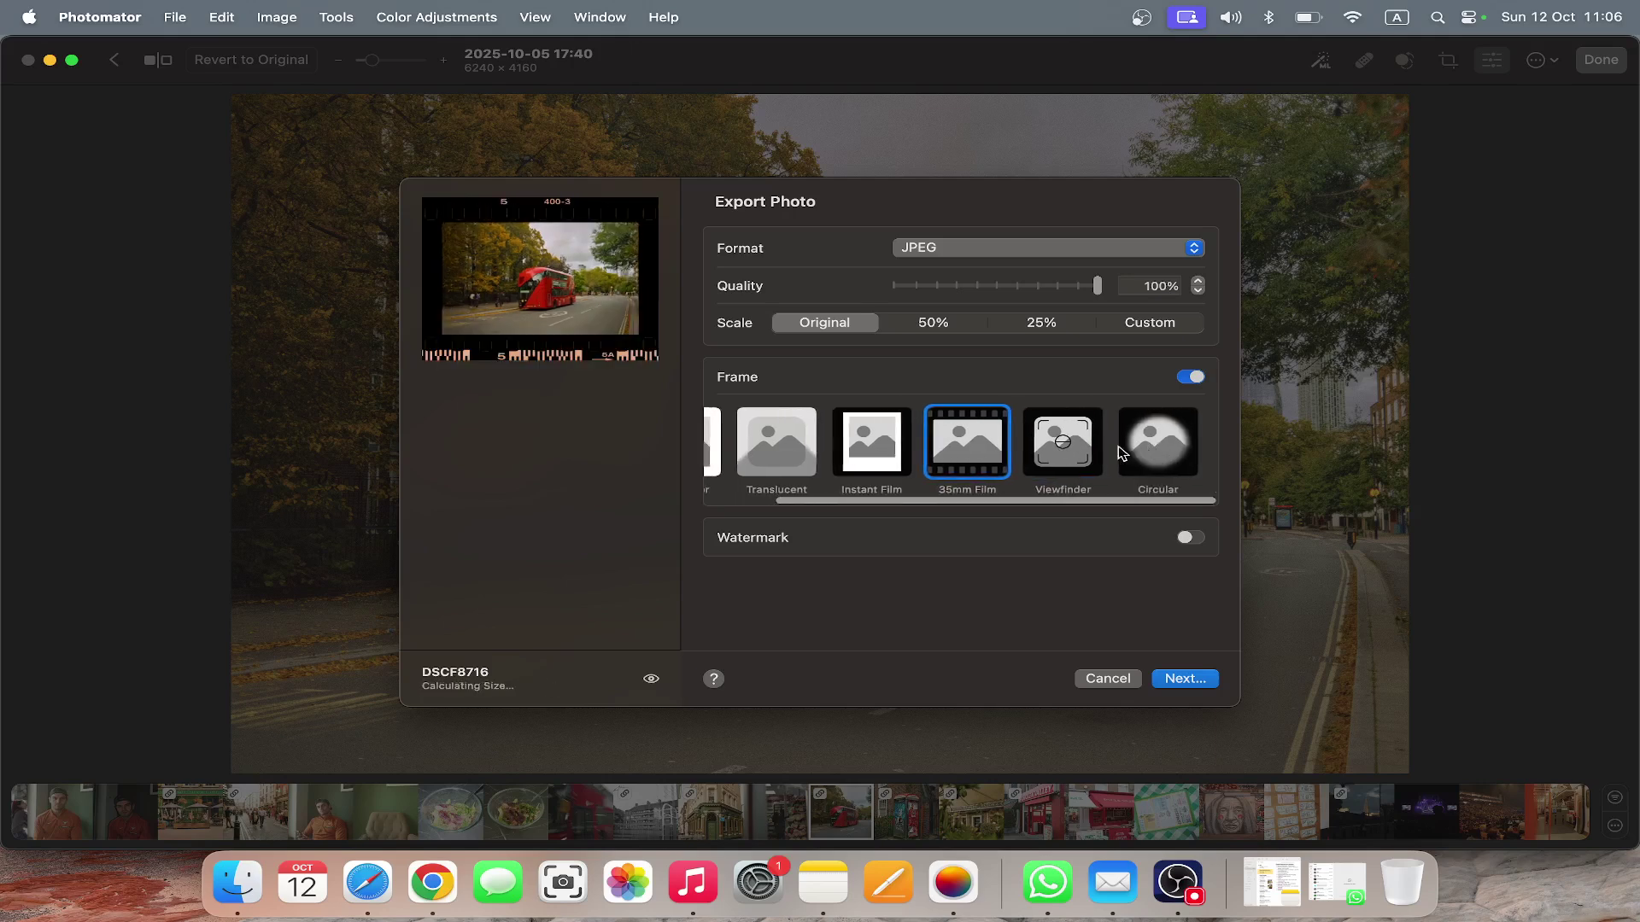
{"action": "left_click", "coordinate": [1100, 449]}
{"action": "left_click", "coordinate": [1171, 453]}
{"action": "scroll", "coordinate": [939, 444], "scroll_direction": "left", "scroll_amount": 3}
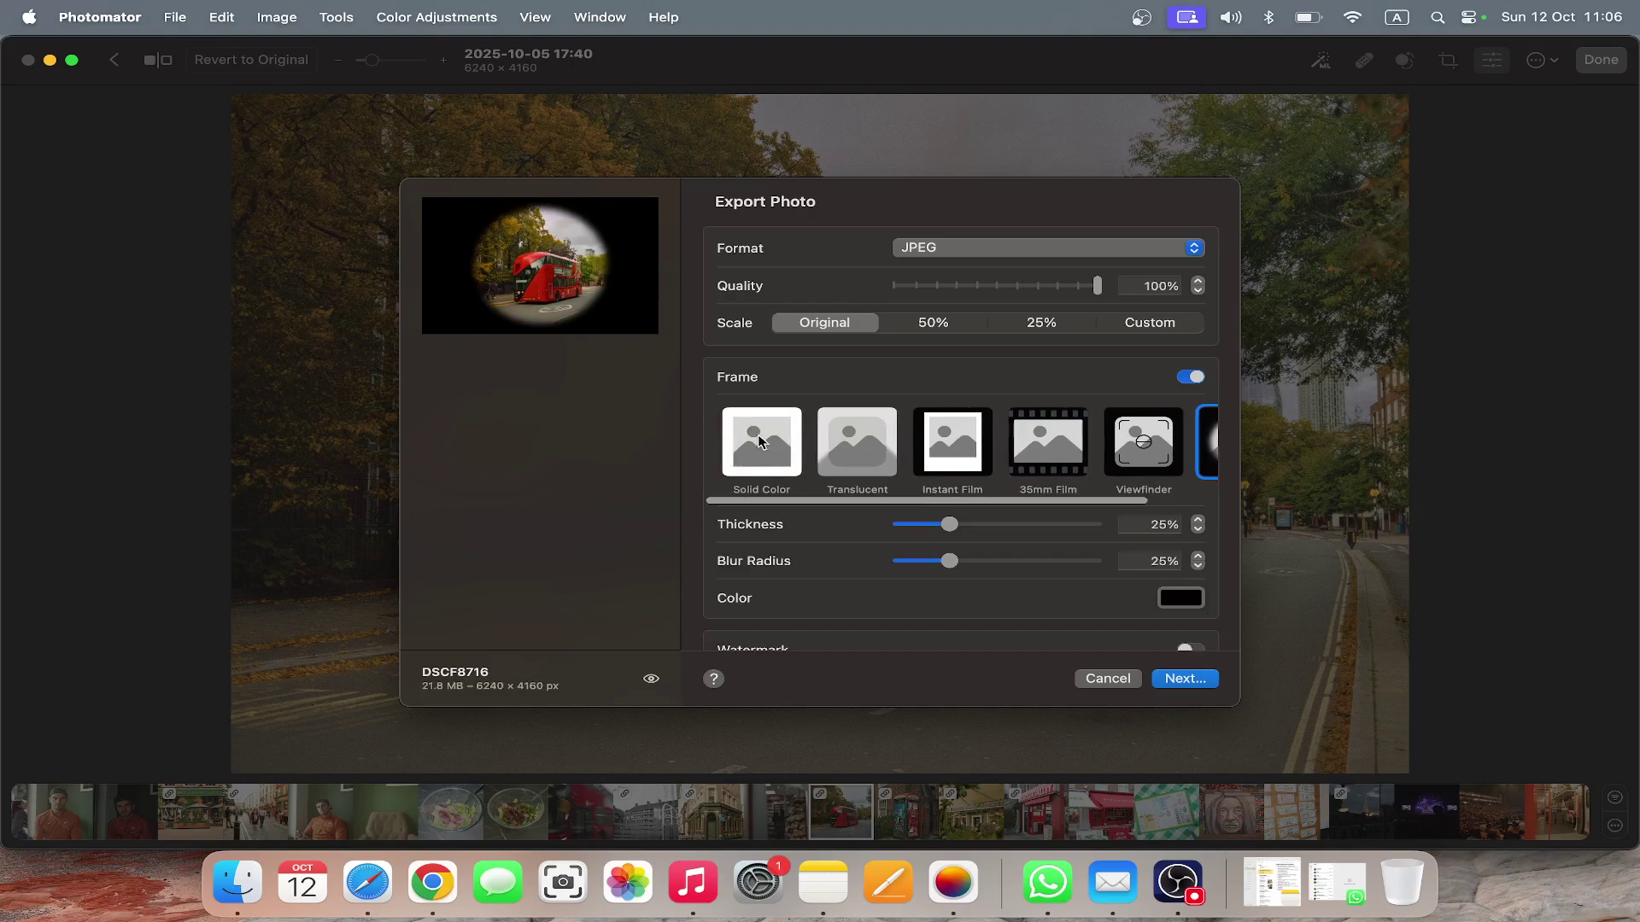
Choose the white Solid Color frame and adjust its thickness
{"action": "left_click", "coordinate": [759, 441]}
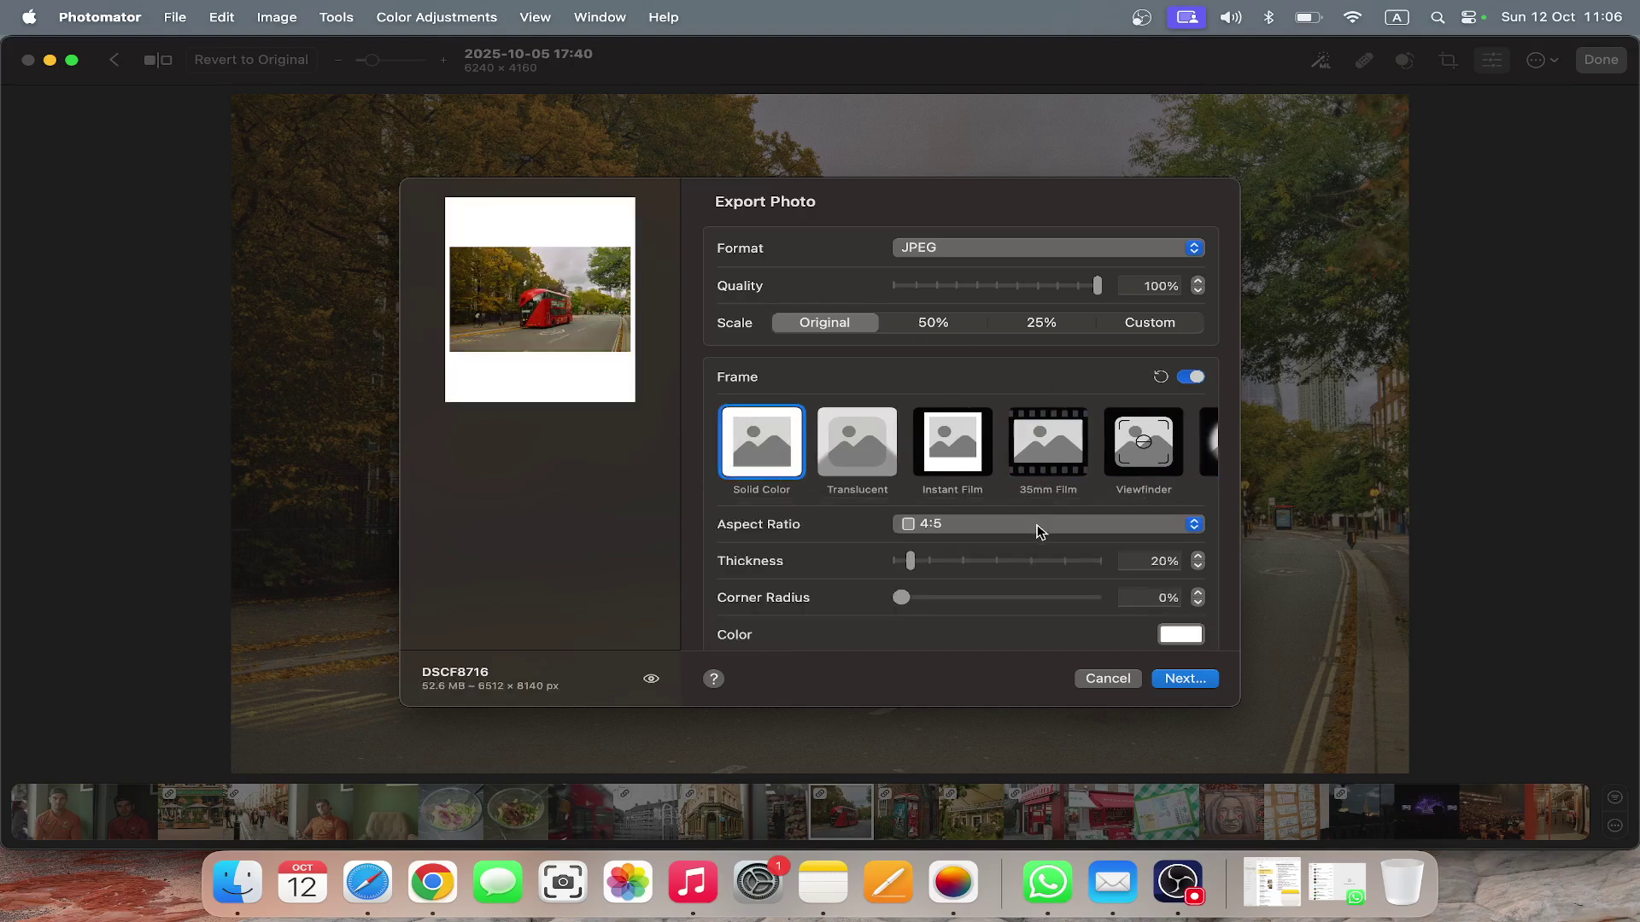
{"action": "scroll", "coordinate": [1043, 516], "scroll_direction": "down", "scroll_amount": 2}
{"action": "left_click_drag", "start_coordinate": [911, 494], "coordinate": [828, 542]}
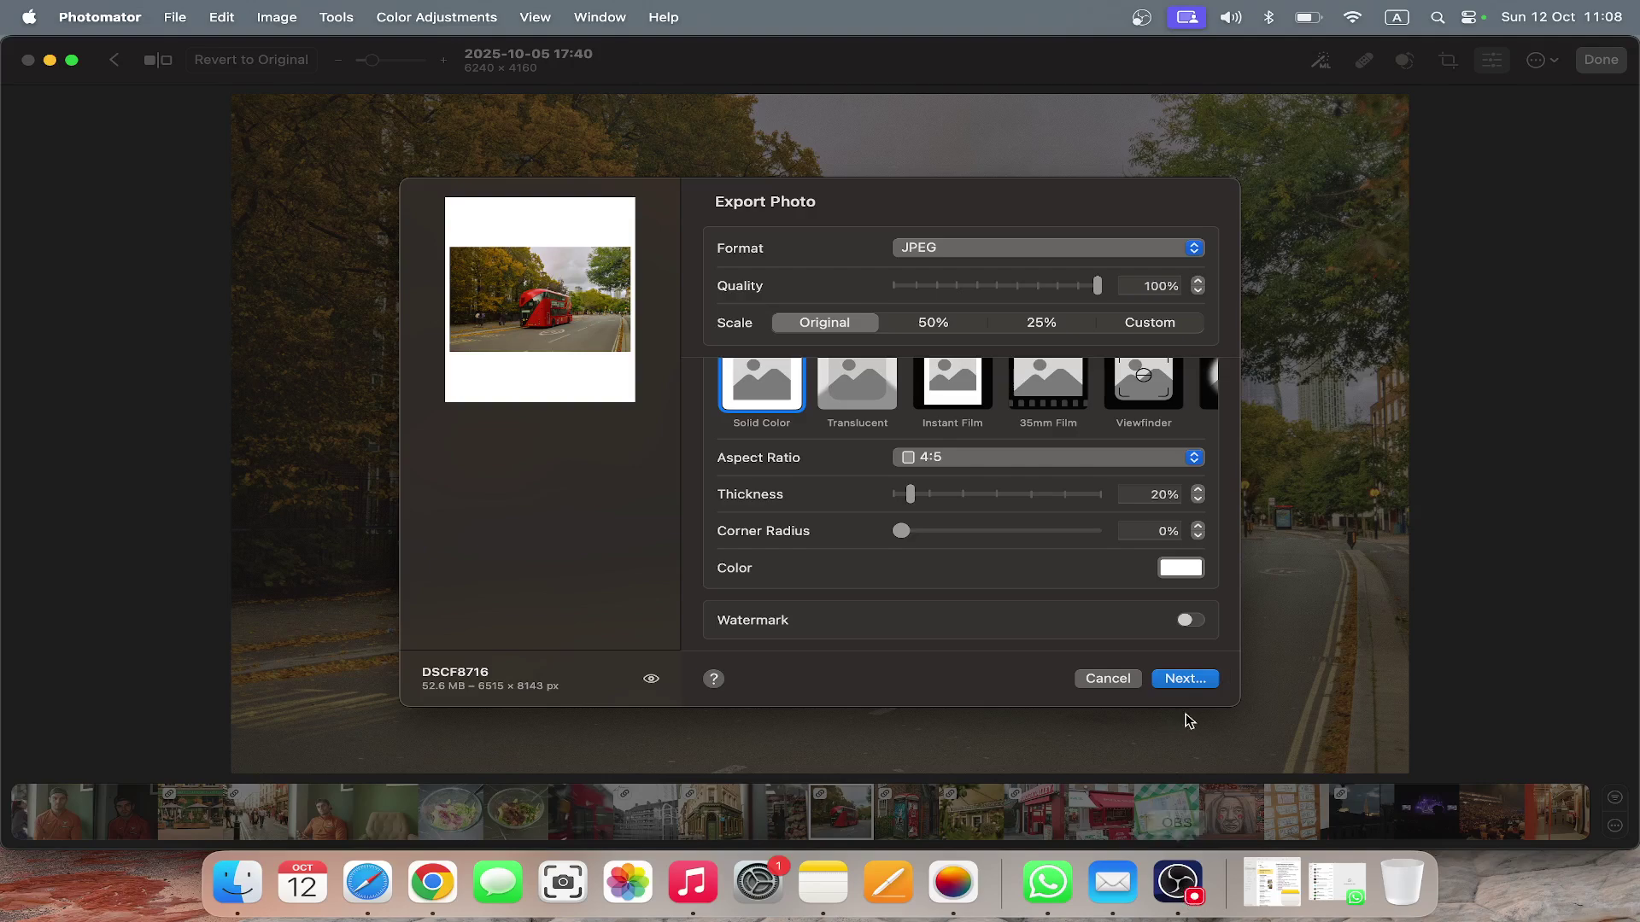
Scroll the Export Photo settings to check the white 4:5 Solid Color frame at 20% and the Watermark options
{"action": "scroll", "coordinate": [1137, 624], "scroll_direction": "down", "scroll_amount": 1}
{"action": "scroll", "coordinate": [1137, 624], "scroll_direction": "up", "scroll_amount": 3}
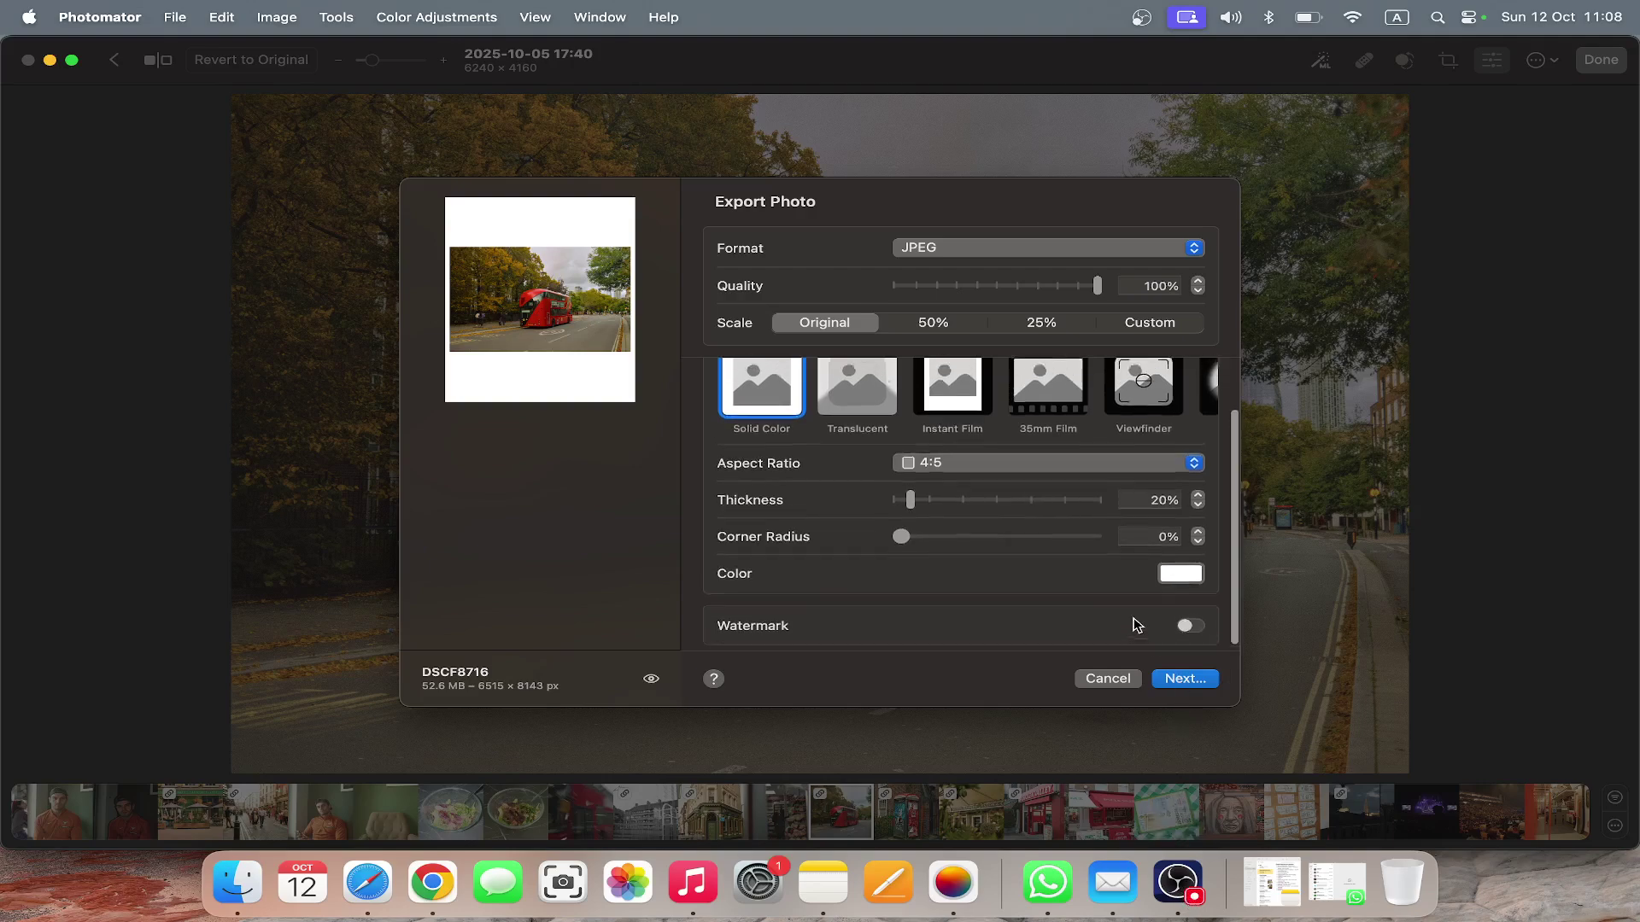
{"action": "scroll", "coordinate": [1059, 511], "scroll_direction": "down", "scroll_amount": 3}
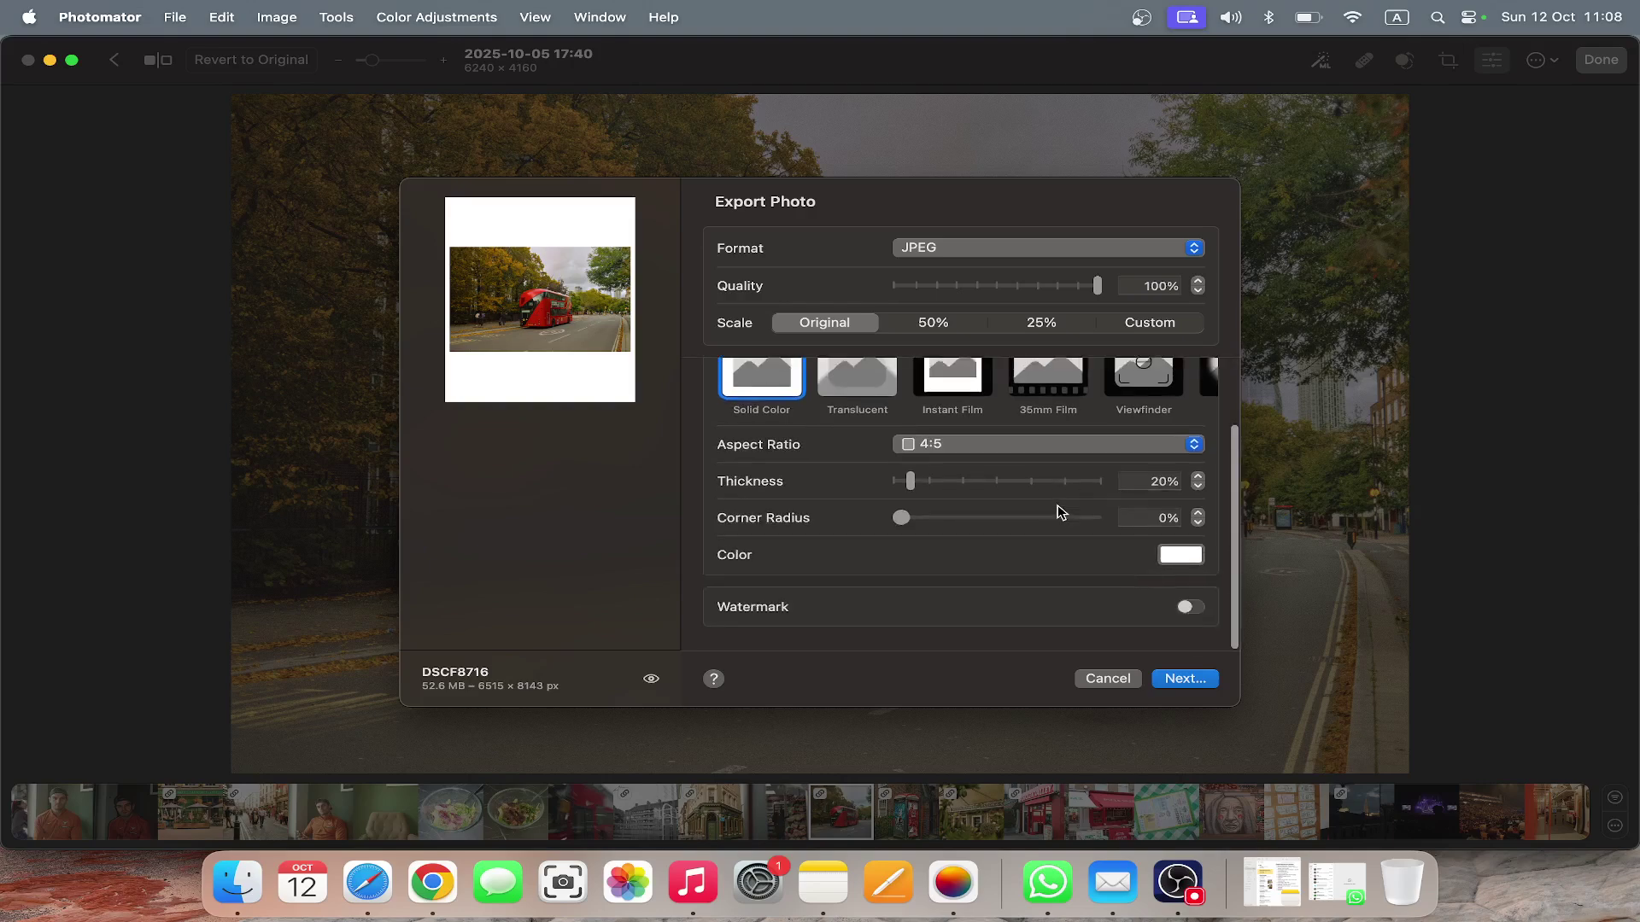